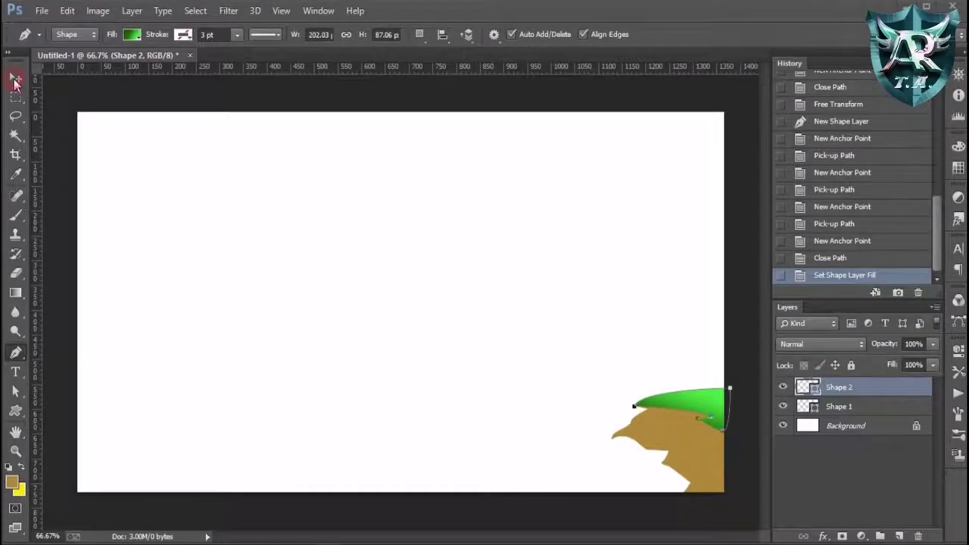
Undo an accidental new shape point placed near the right bank
left_click(738, 409)
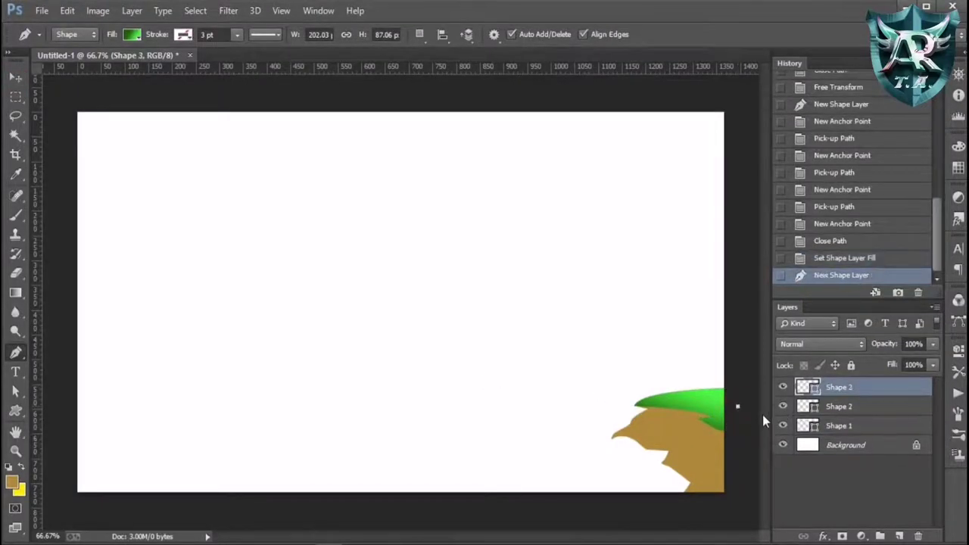
key("ctrl+z")
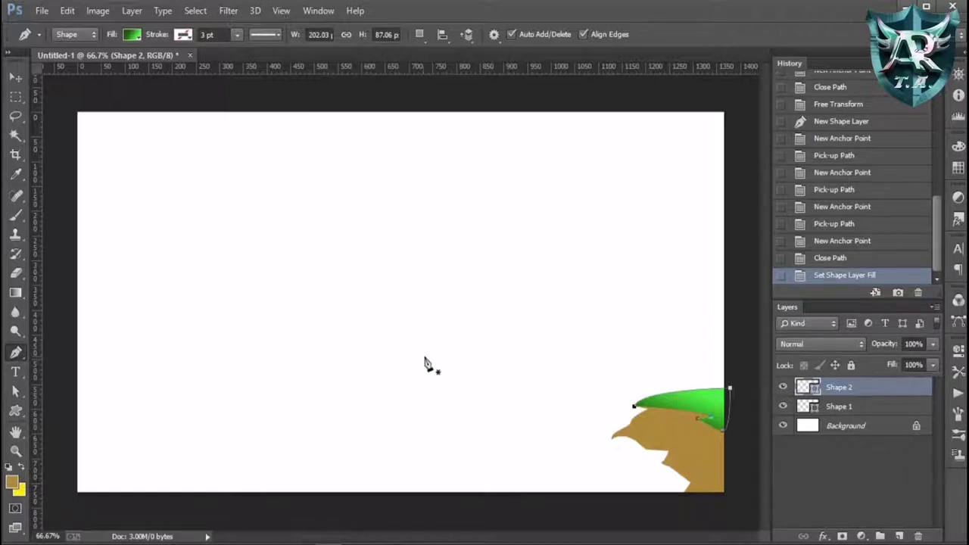
Group Shape 1 and Shape 2 as Group 1 and enlarge it to about 149%
left_click(863, 407, "shift")
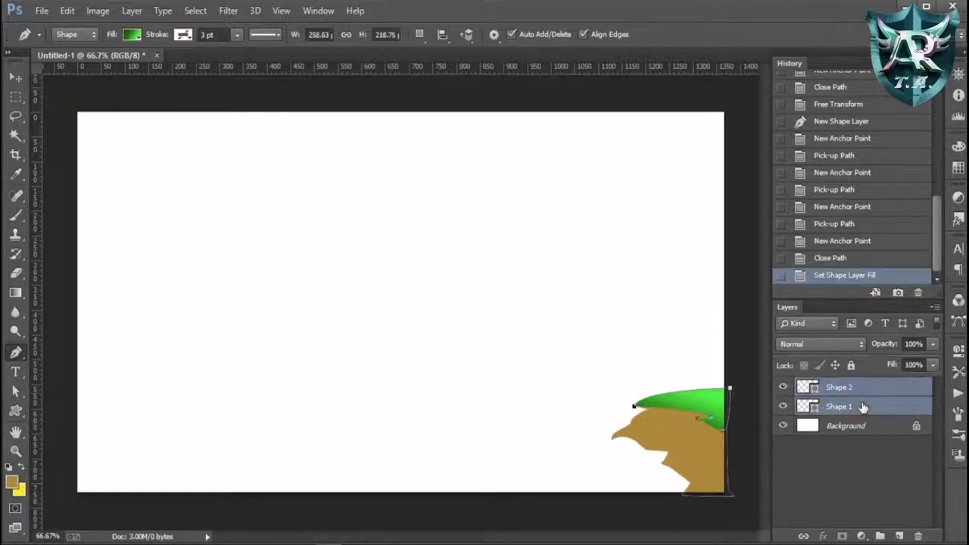
key("ctrl+t")
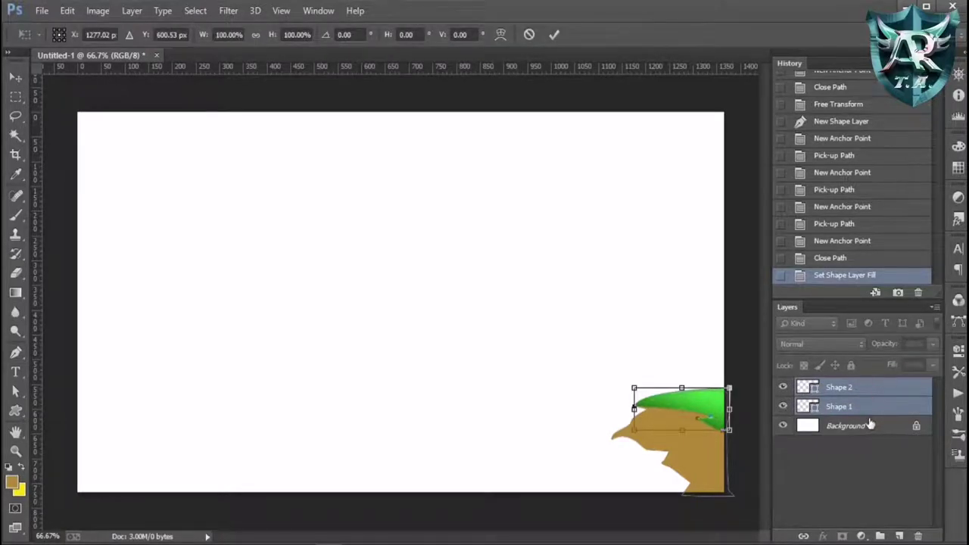
key("Return")
left_click(863, 389)
left_click(864, 409, "shift")
key("ctrl+g")
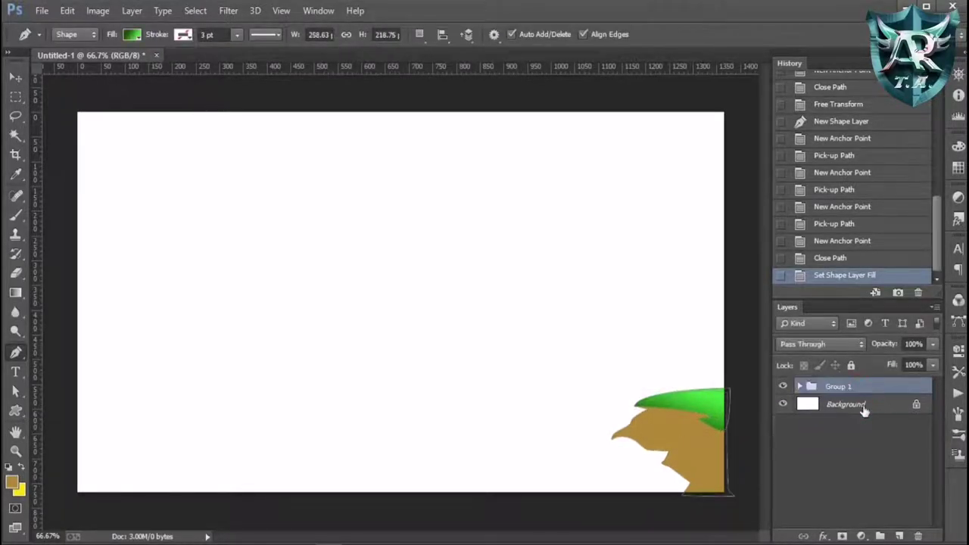
key("ctrl+t")
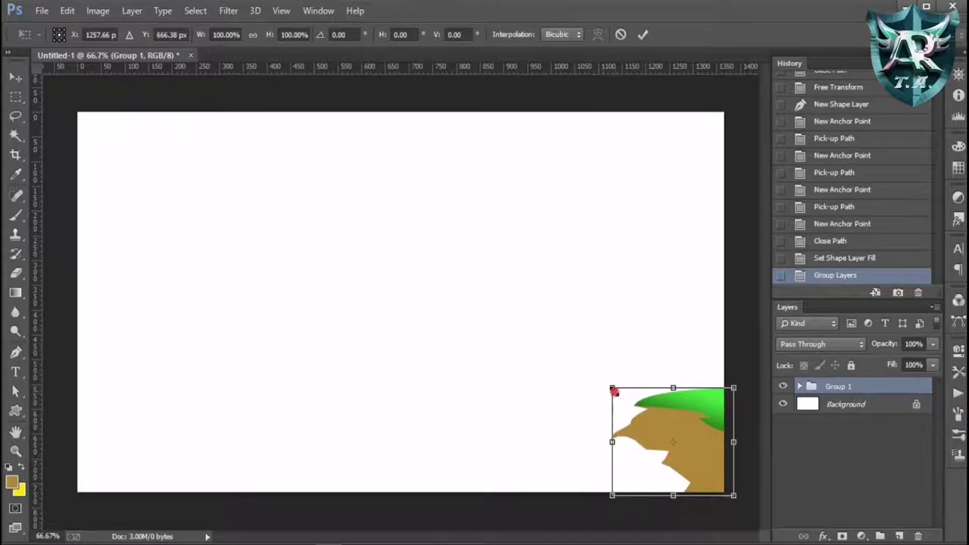
left_click_drag(613, 390, 542, 353)
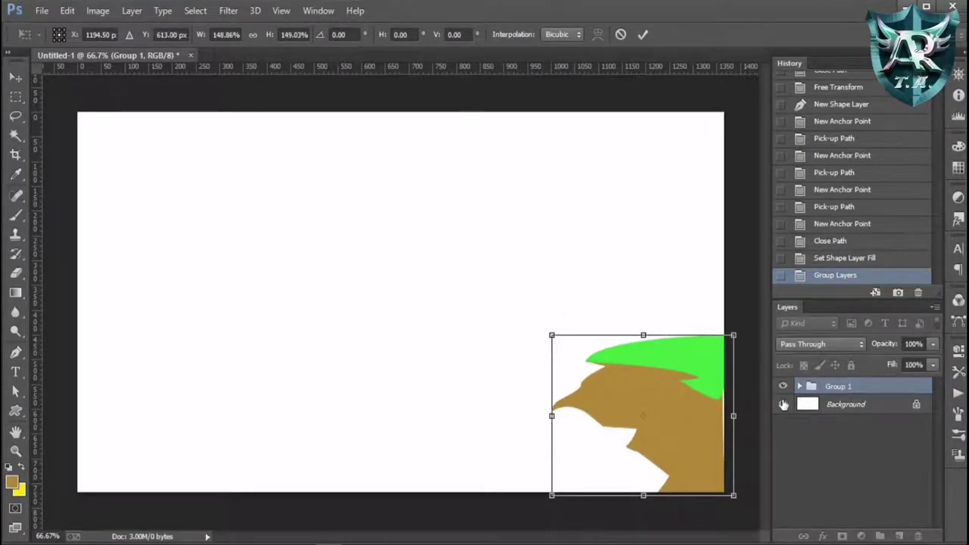
key("Return")
Remove a stray shape and nudge the bank group slightly right and down
left_click(715, 423)
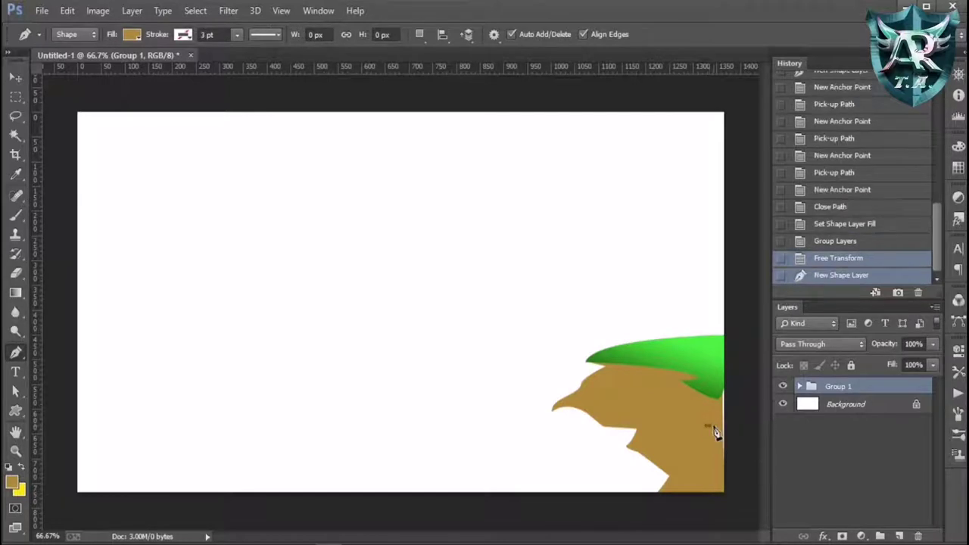
key("ctrl+z")
left_click(15, 78)
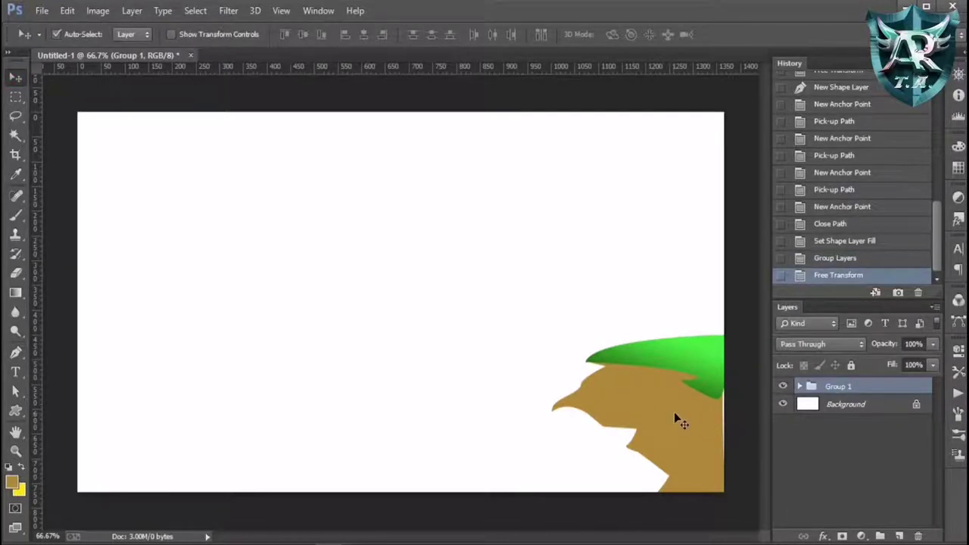
left_click_drag(679, 421, 697, 424)
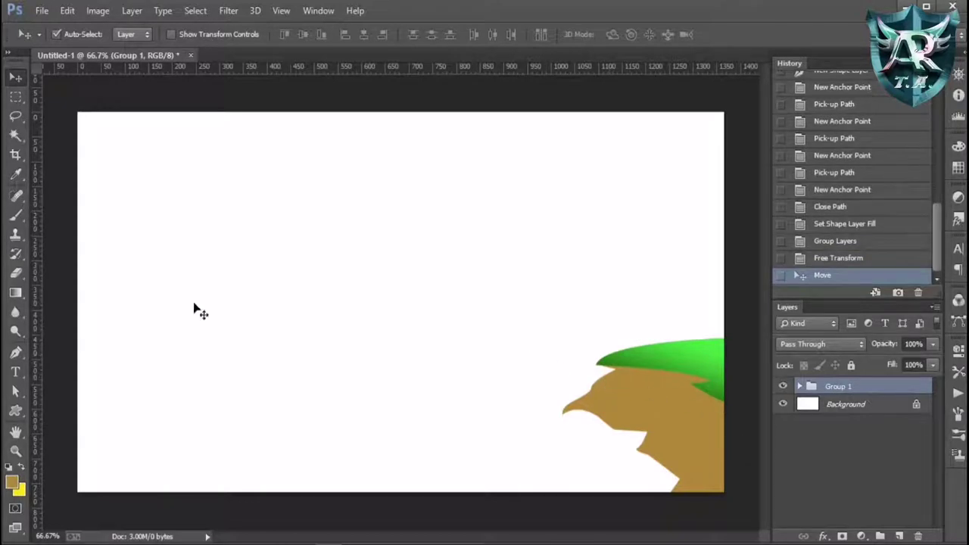
Begin the left bank outline at the canvas's left edge with a curved overhanging lip
left_click(15, 352)
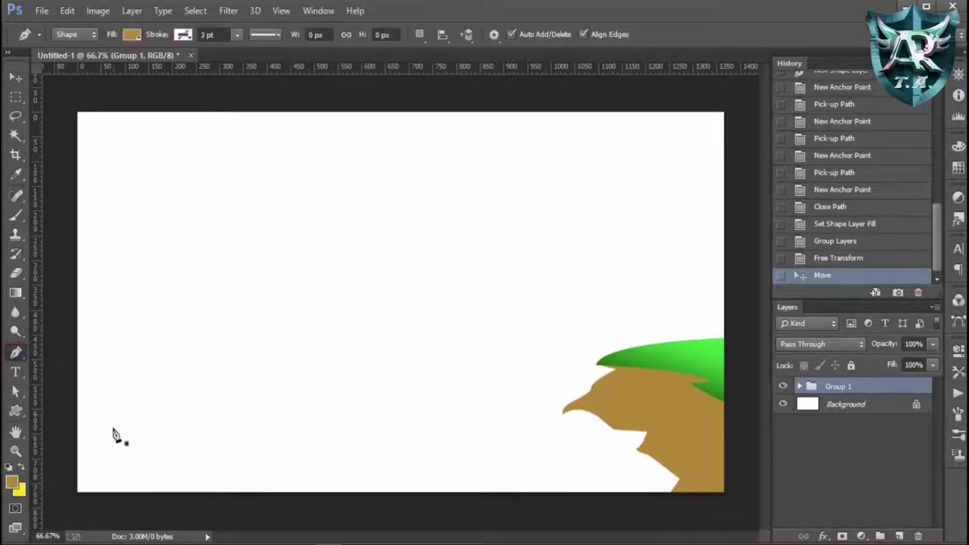
left_click(70, 366)
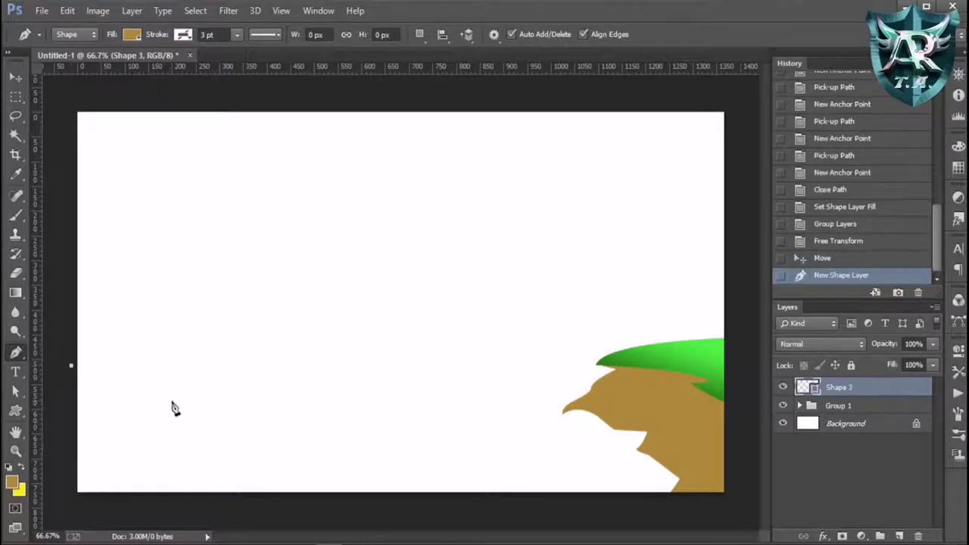
left_click(217, 405)
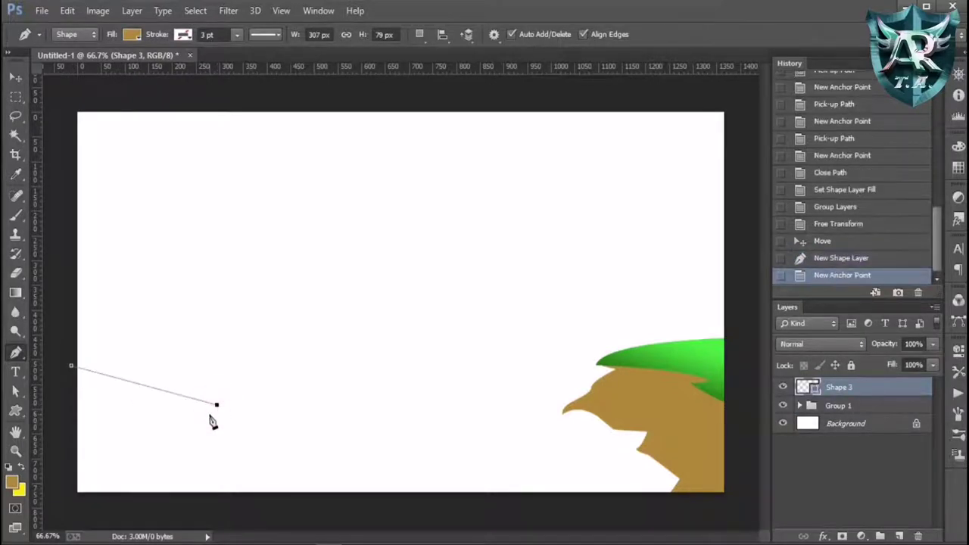
key("ctrl+z")
left_click_drag(211, 382, 220, 390)
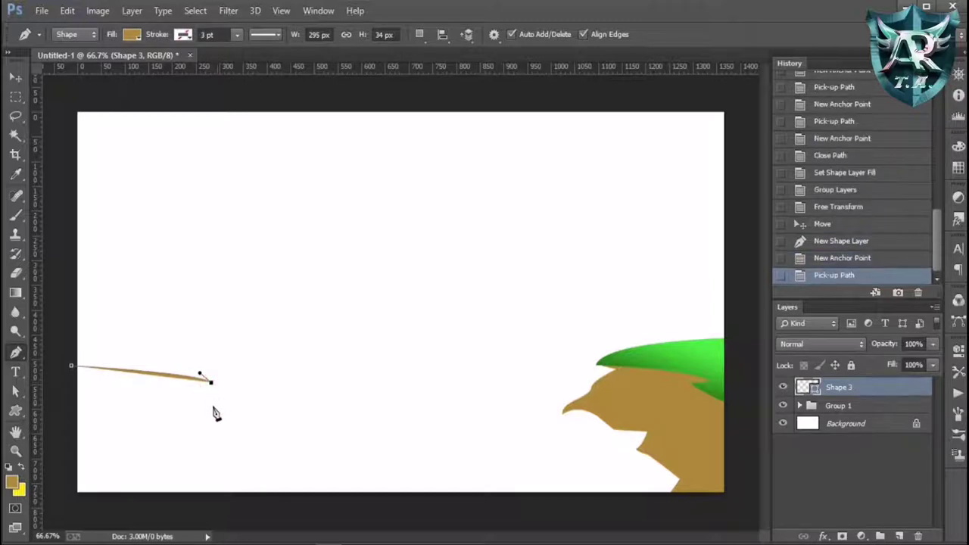
left_click(201, 386)
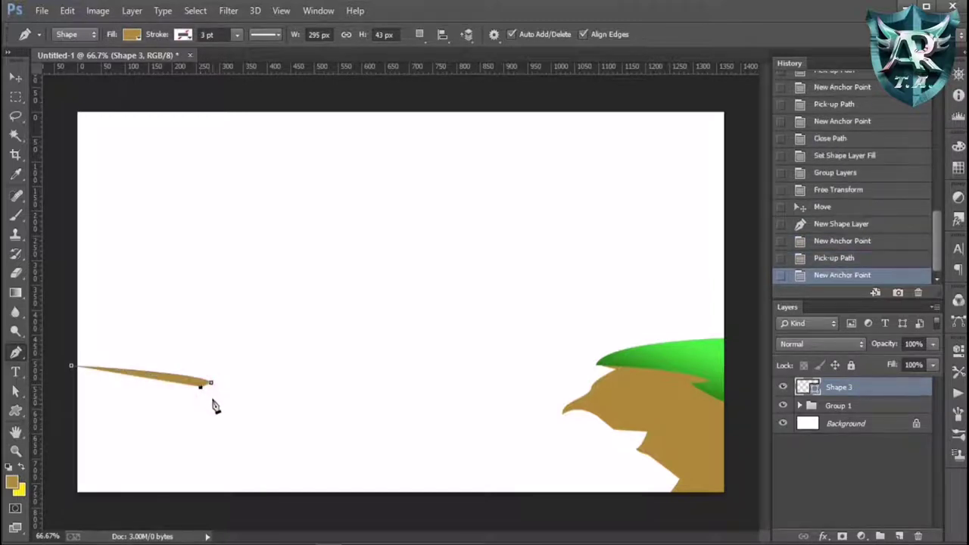
Curve the bank edge down to the canvas bottom and close brown Shape 3
left_click(217, 409)
left_click_drag(242, 438, 249, 442)
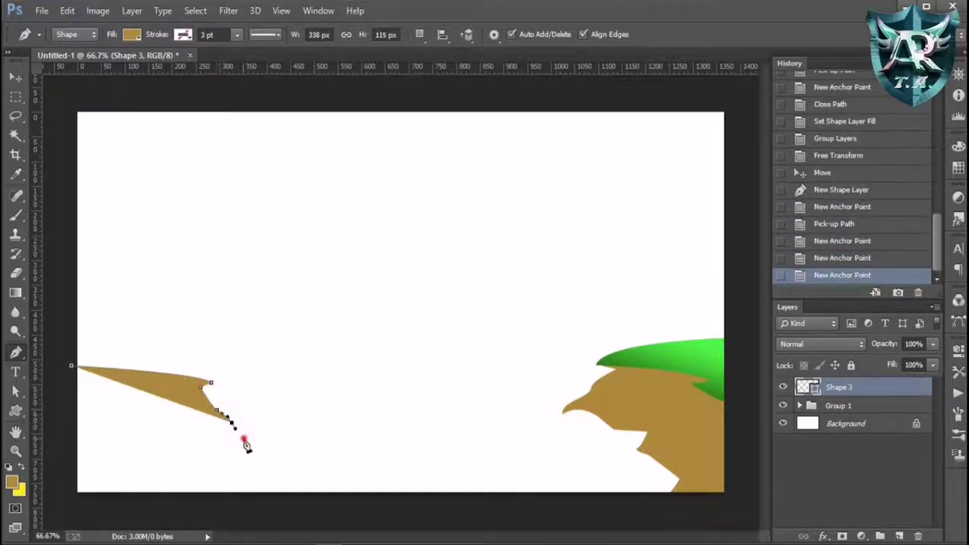
left_click(274, 473)
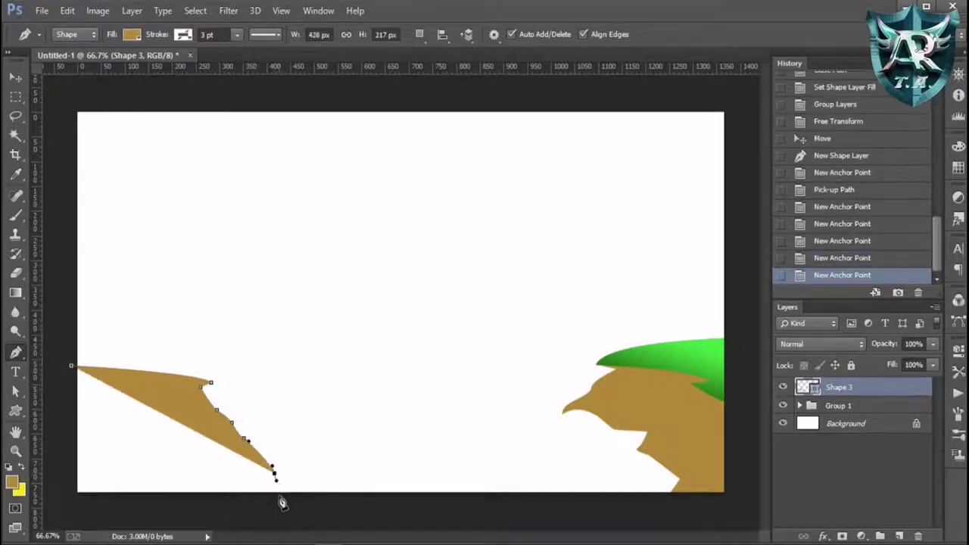
left_click_drag(276, 485, 279, 501)
left_click(71, 513)
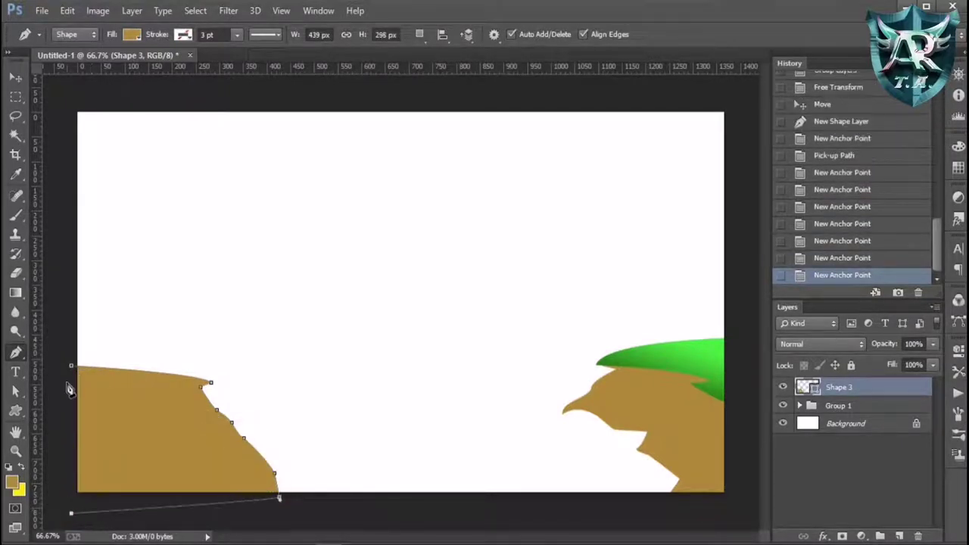
left_click(71, 366)
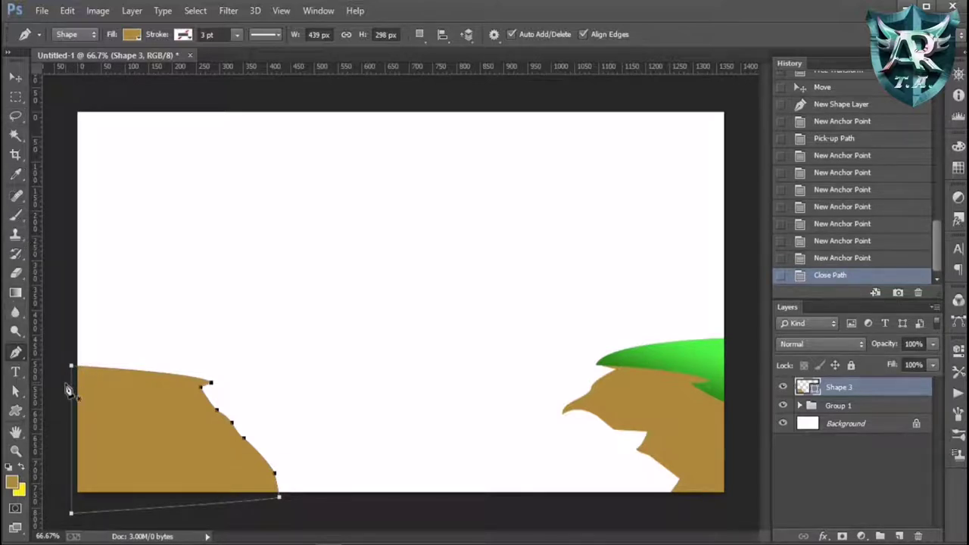
left_click(66, 389)
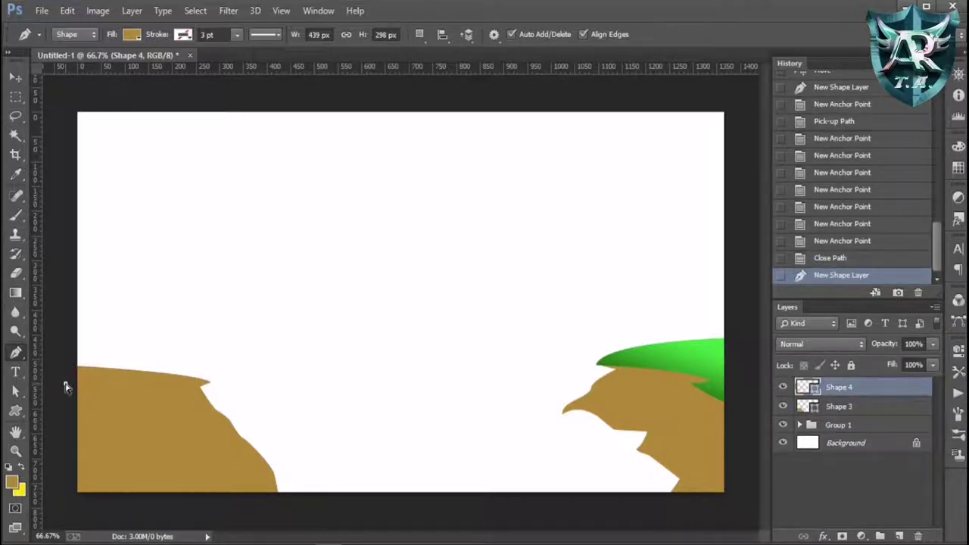
key("ctrl+z")
Start the left-bank cap outline with points tracing down from the bank's lip
key("ctrl+z")
left_click(213, 386)
key("ctrl+z")
left_click_drag(213, 382, 223, 390)
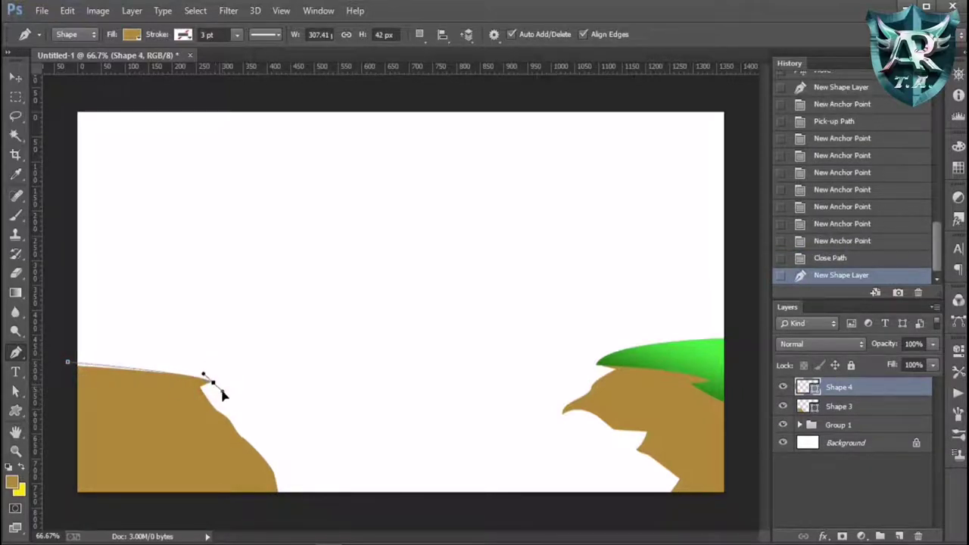
left_click(213, 383, "alt")
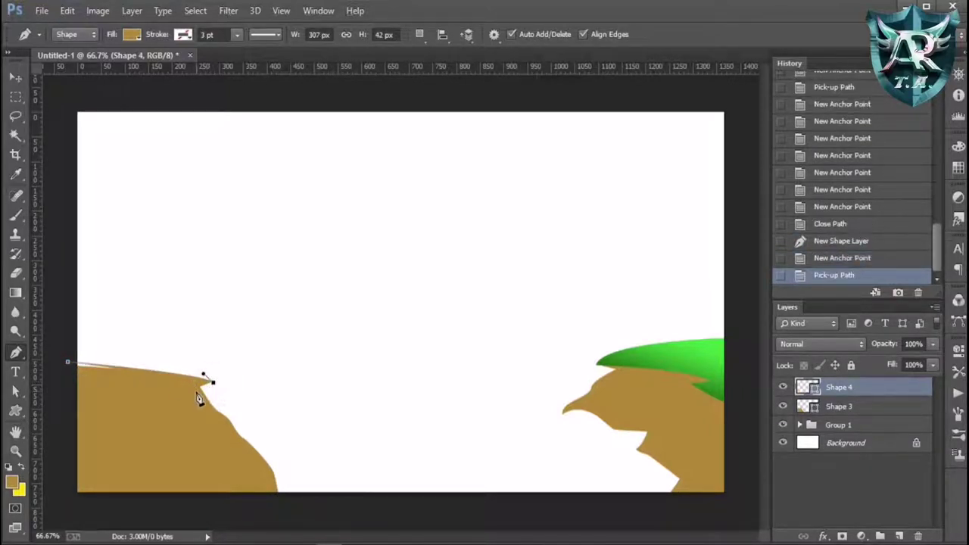
left_click(194, 402)
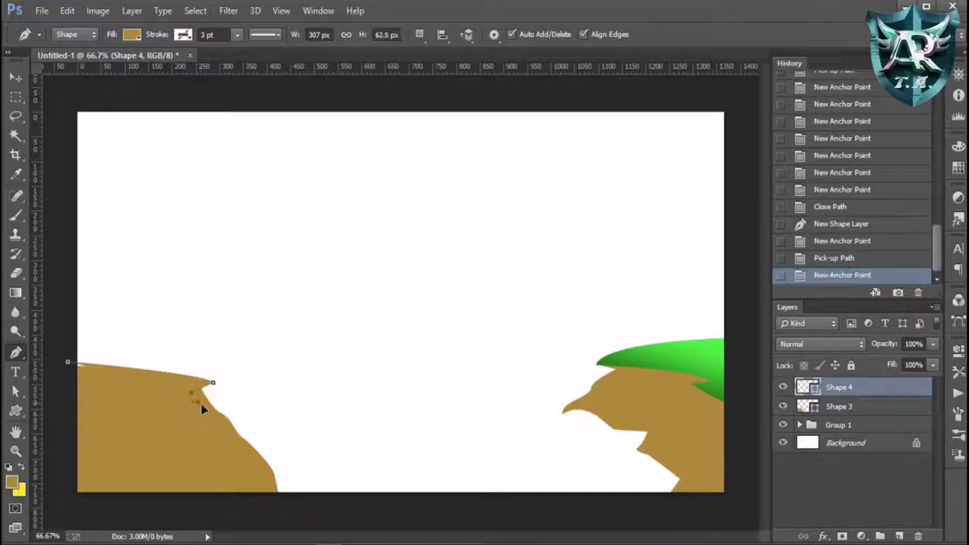
left_click(200, 405)
left_click(203, 400)
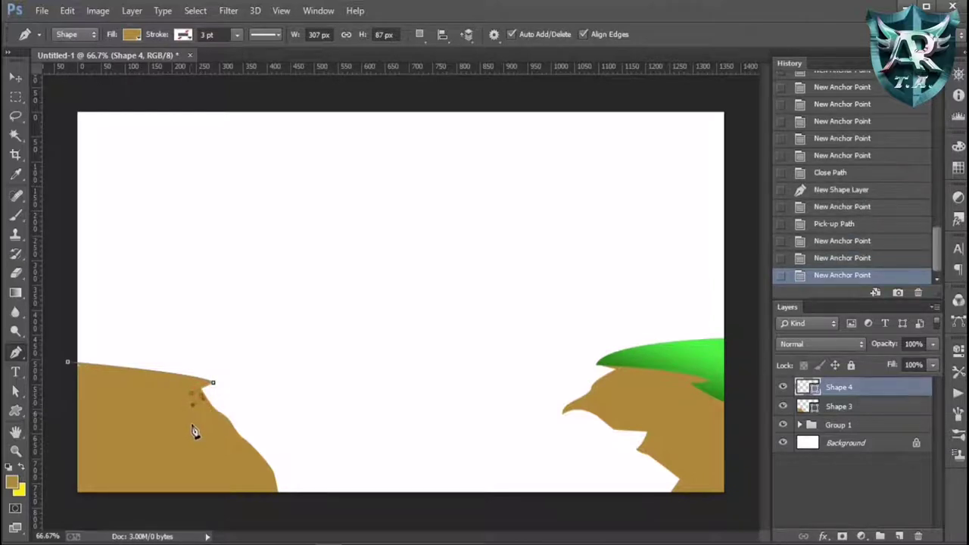
left_click_drag(194, 423, 212, 415)
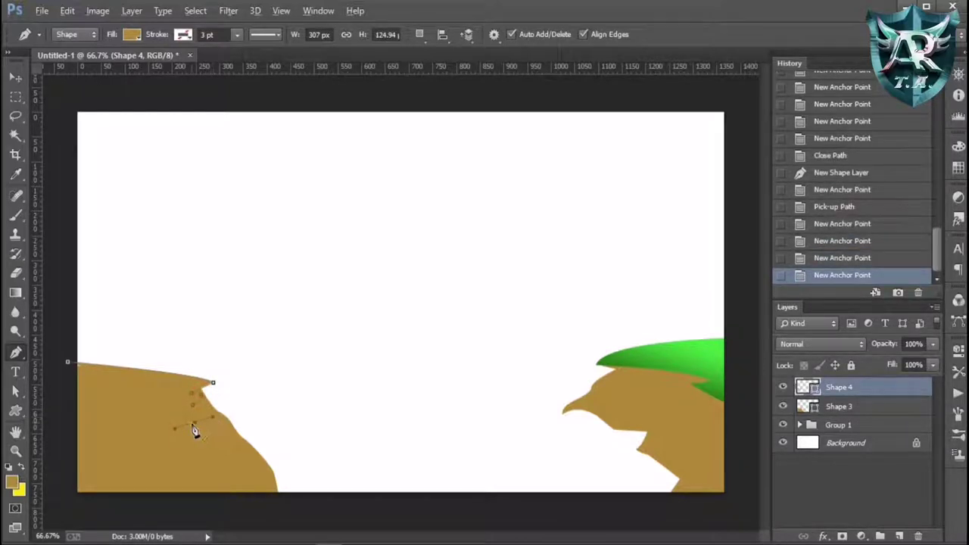
left_click(193, 424)
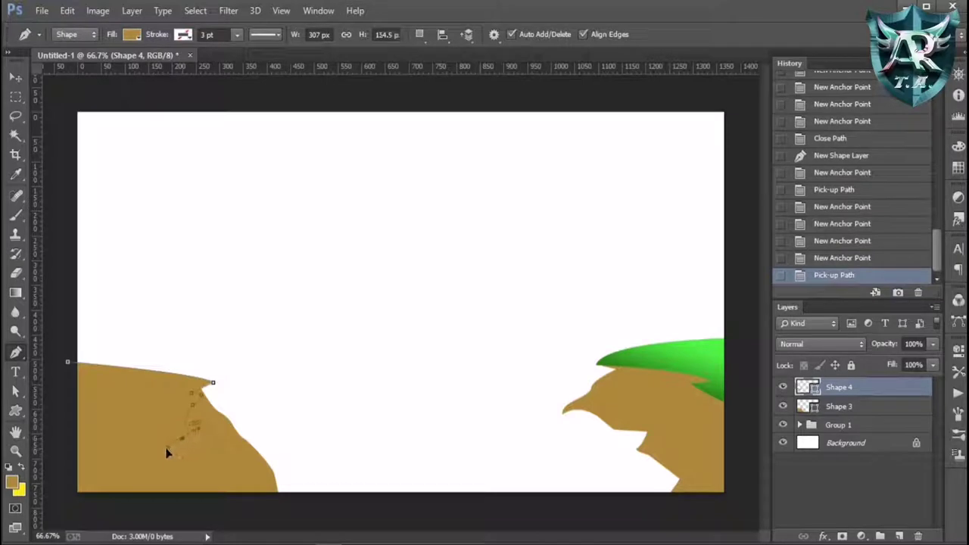
Extend the outline to the bottom-left corner and close Shape 4's path
left_click(182, 438)
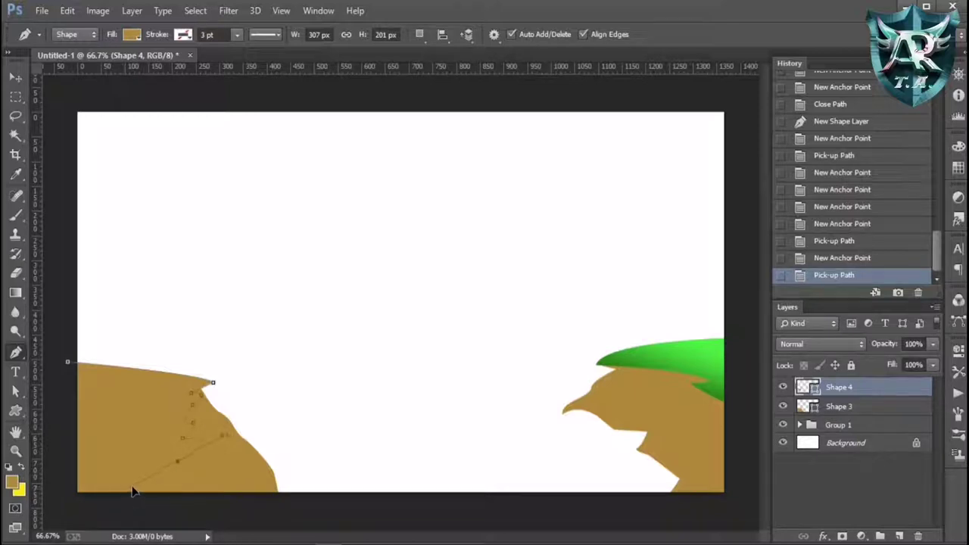
left_click(186, 462)
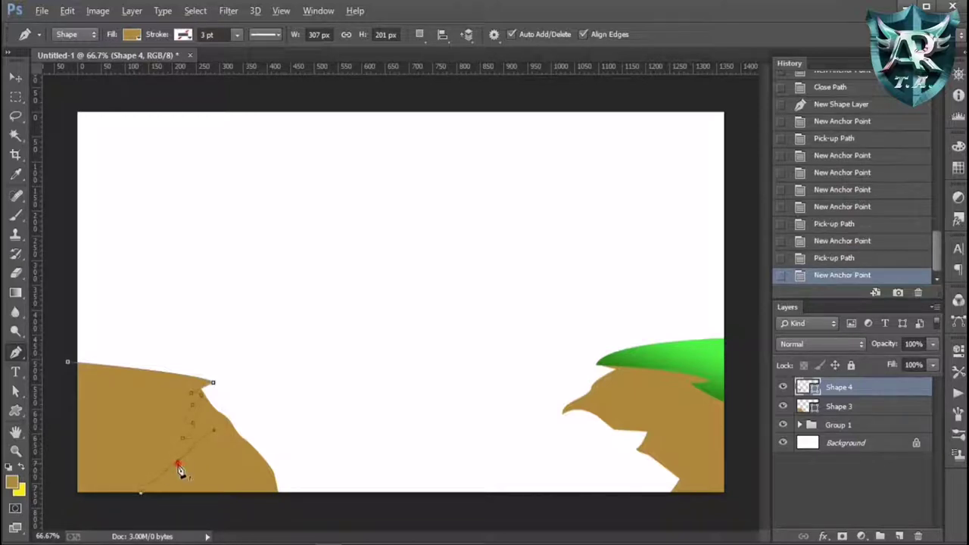
left_click(165, 482)
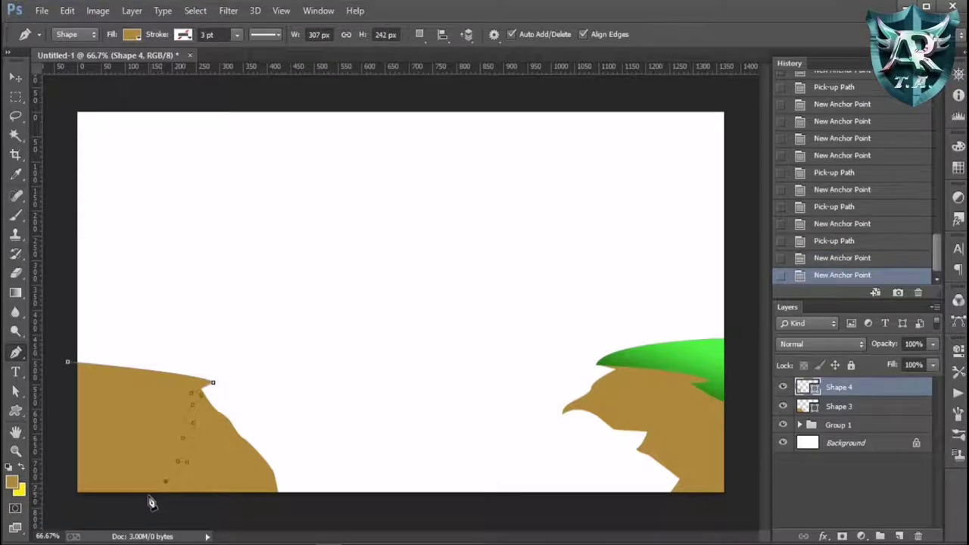
left_click(148, 496)
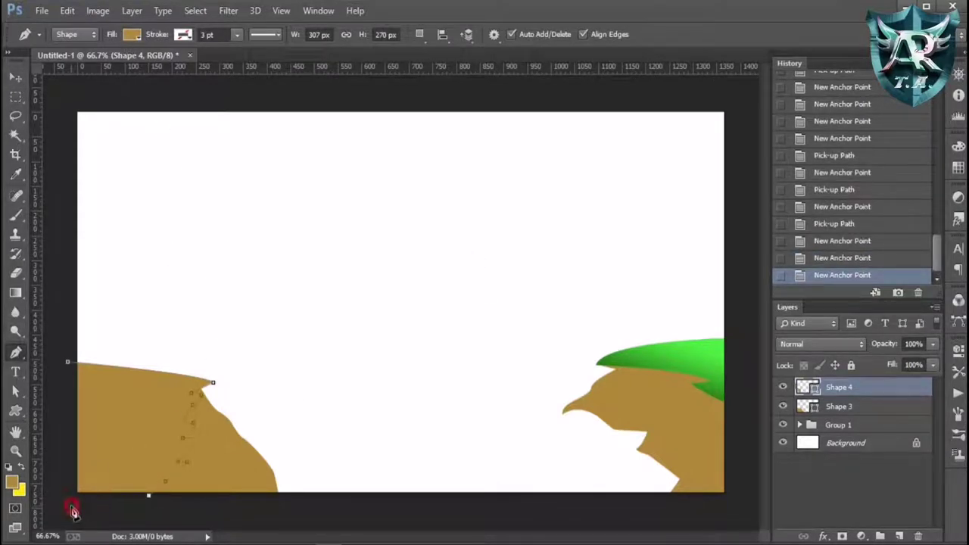
left_click(71, 506)
left_click(67, 362)
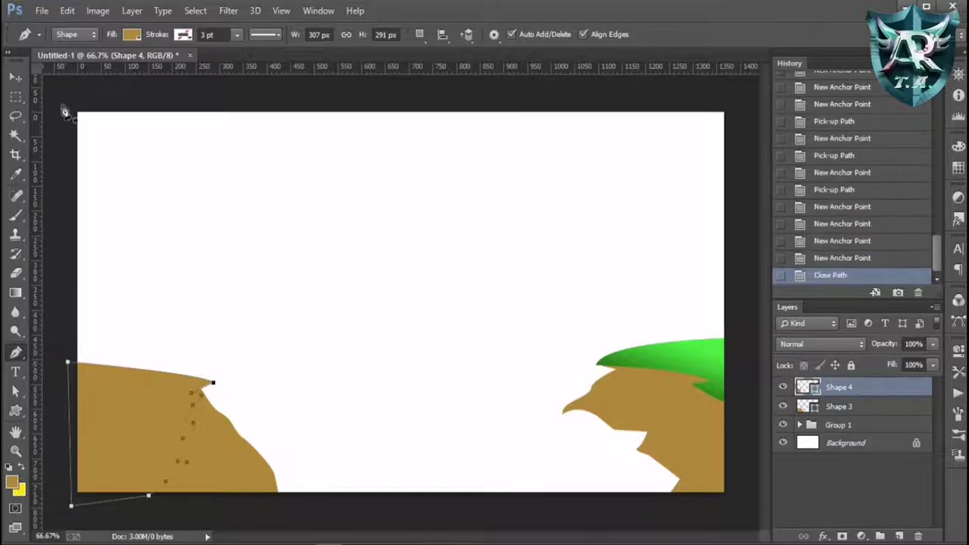
Fill Shape 4 with a gradient of dark to bright green sampled from the right bank's grass
left_click(131, 34)
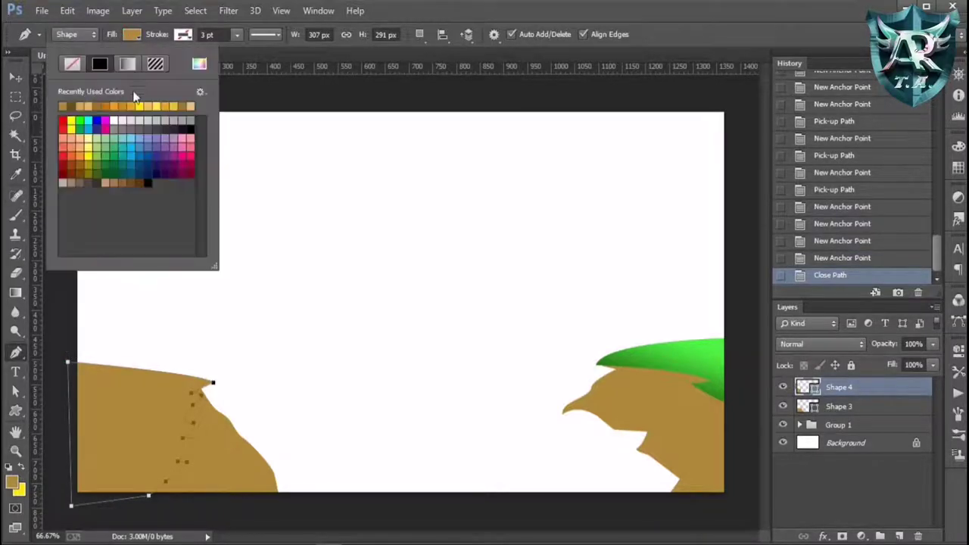
left_click(126, 64)
double_click(63, 213)
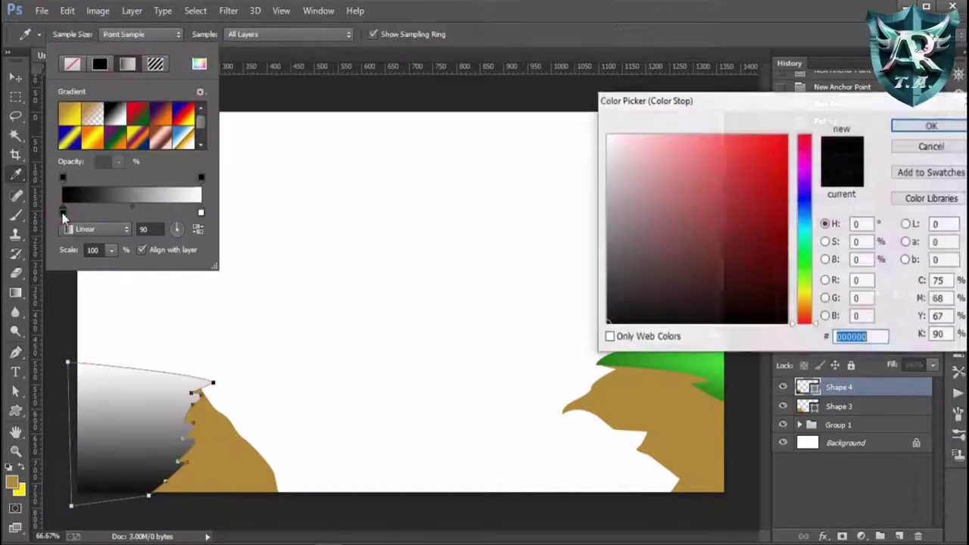
left_click(804, 261)
mouse_move(765, 104)
left_mouse_down()
mouse_move(791, 100)
mouse_move(822, 62)
left_mouse_up()
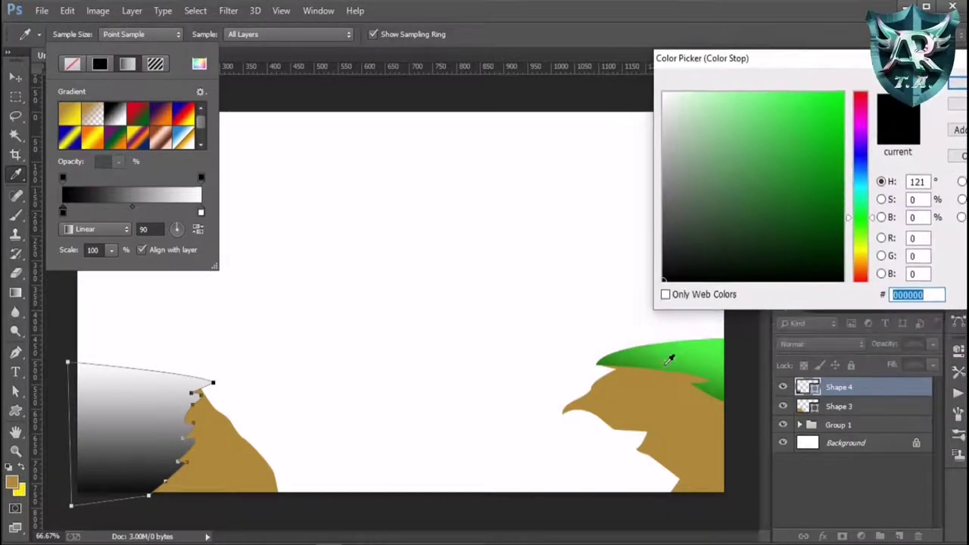
left_click(618, 354)
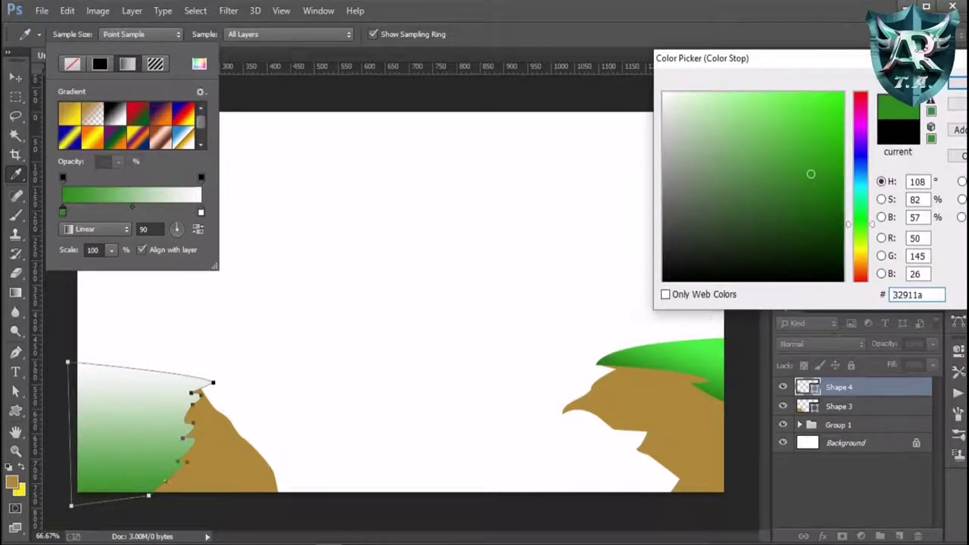
left_click(955, 85)
double_click(201, 213)
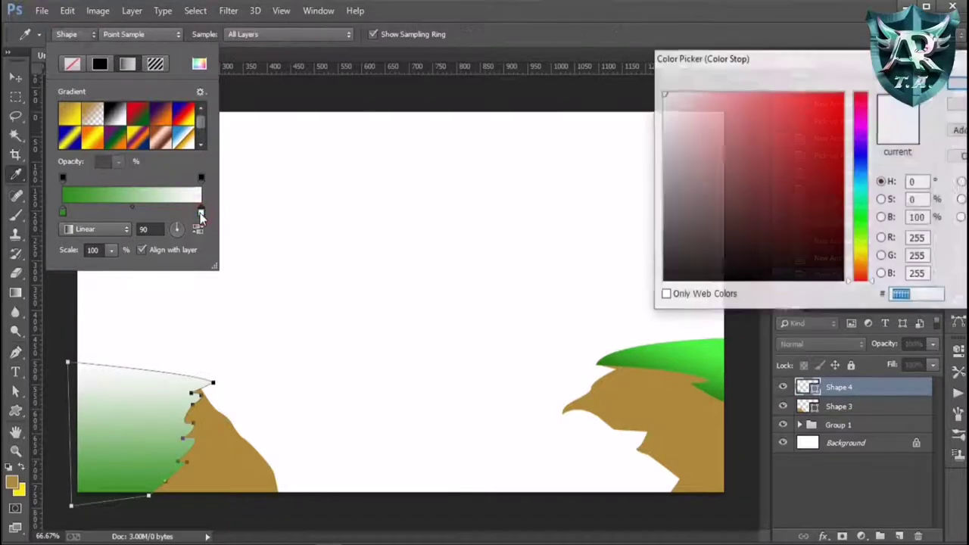
left_click(715, 345)
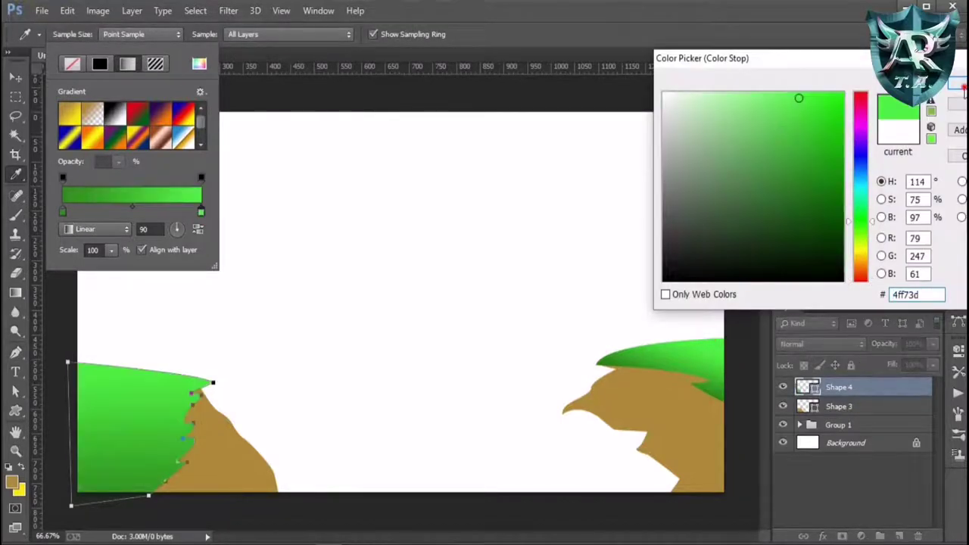
left_click(956, 85)
left_click(225, 150)
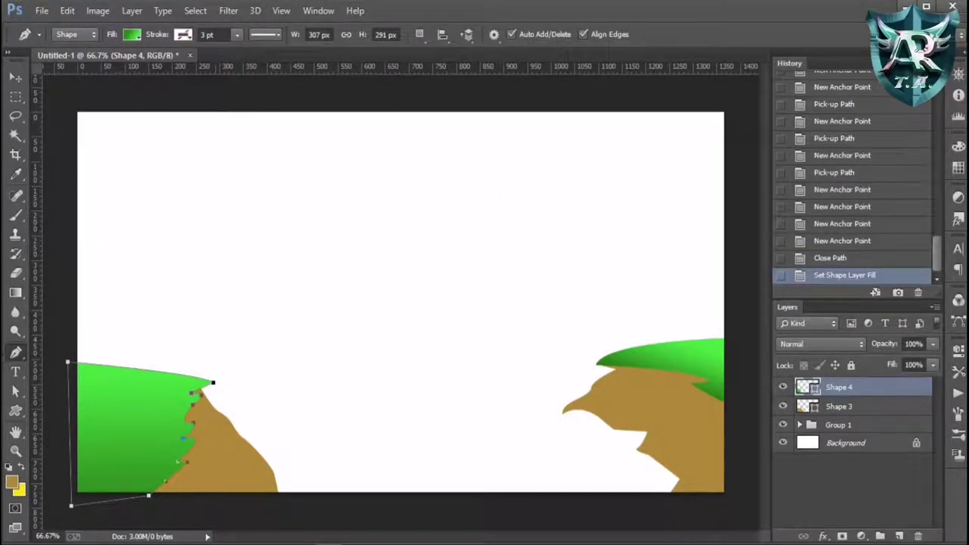
Draw closed grass Shape 5 with a curved top arching above the right bank grass
left_click(15, 78)
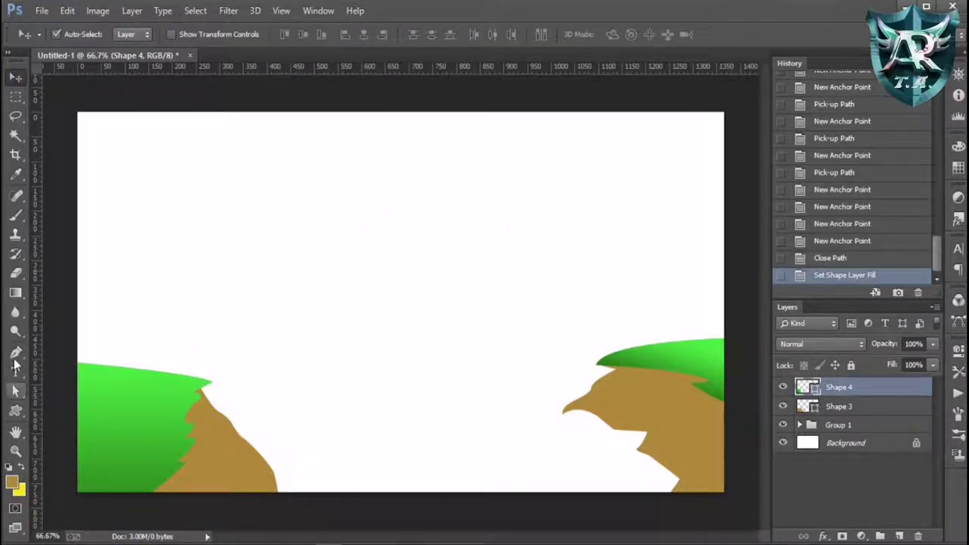
left_click(15, 352)
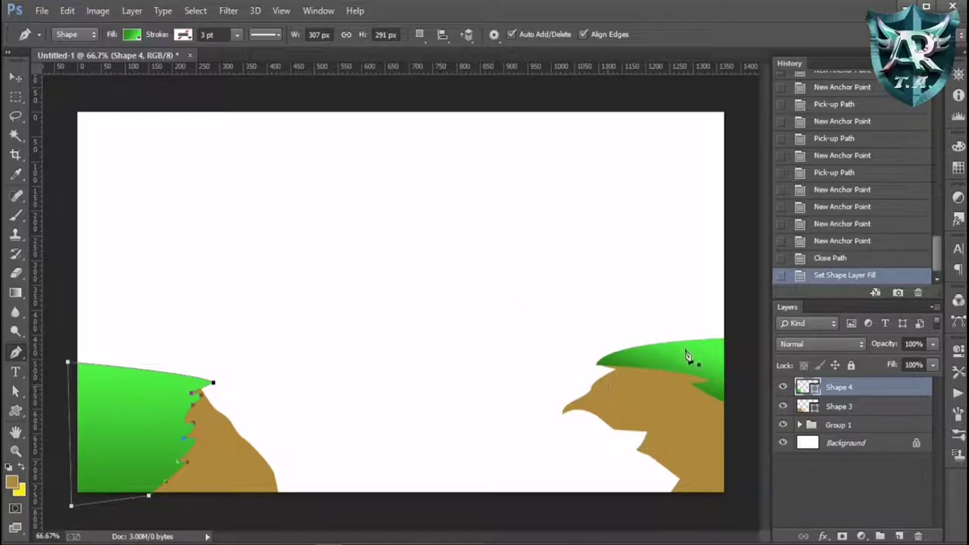
left_click(734, 355)
left_click(579, 345)
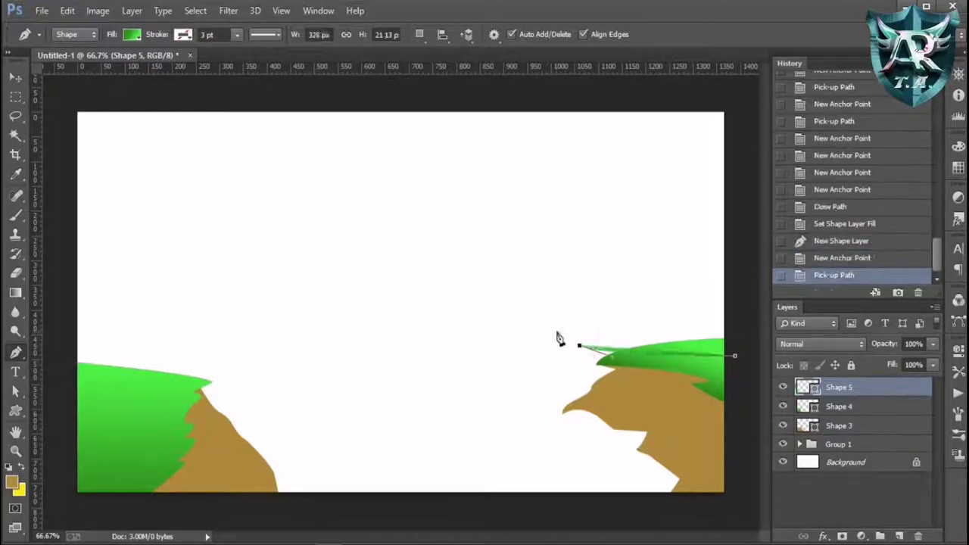
left_click(553, 330)
left_click(526, 314)
left_click(500, 300)
mouse_move(511, 283)
left_mouse_down()
mouse_move(560, 264)
mouse_move(640, 282)
left_mouse_up()
left_click_drag(728, 280, 746, 293)
left_click(734, 355)
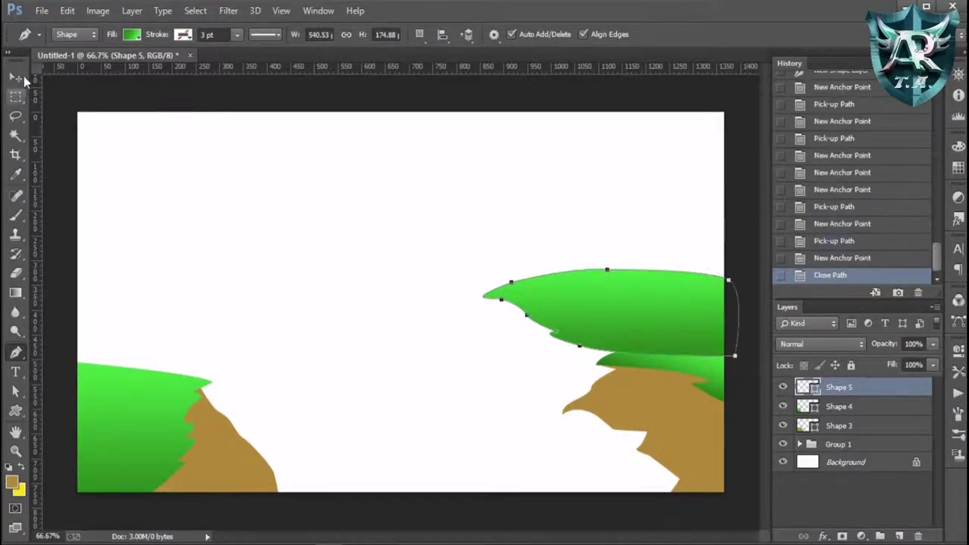
left_click(497, 302)
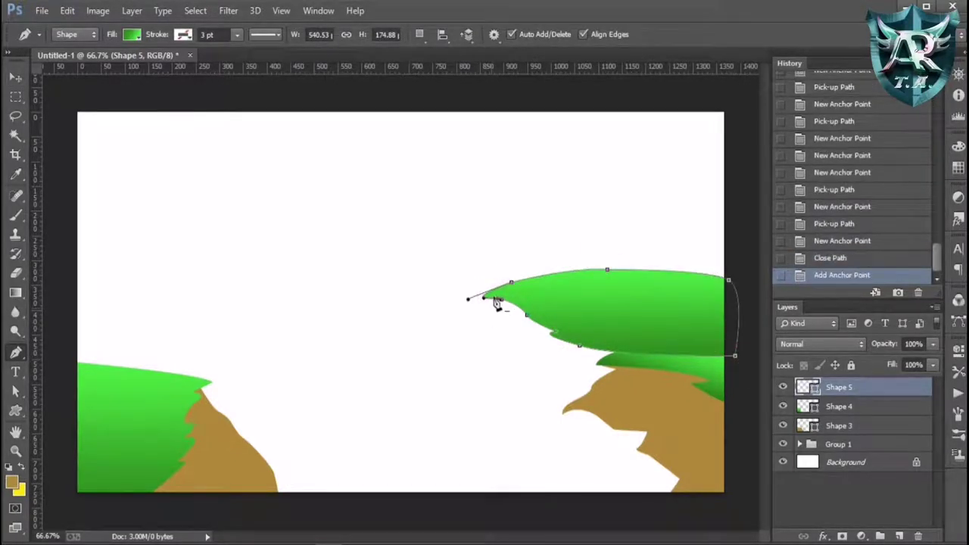
Outline a cliff shape's bottom edge beneath the new grass out to the right edge
left_click(474, 352)
left_click(488, 356)
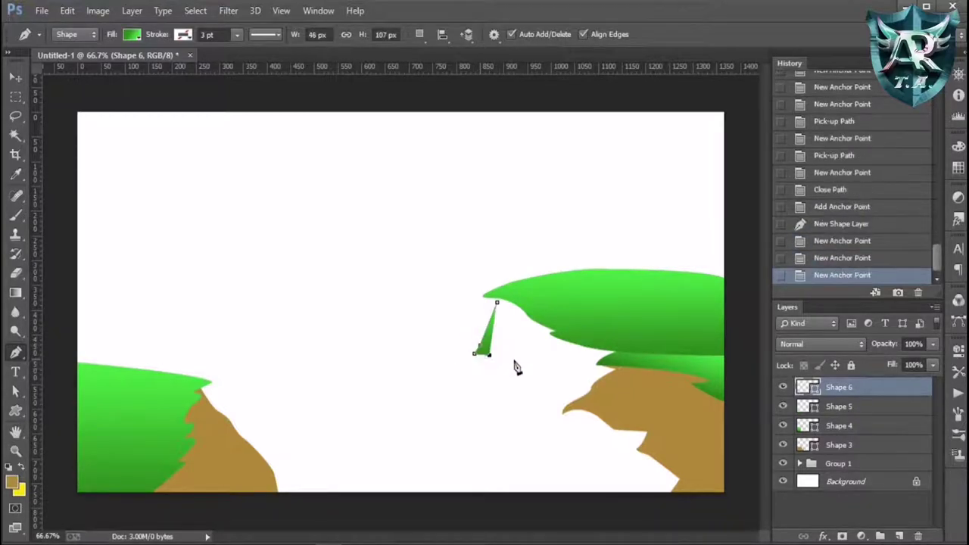
left_click(535, 367)
left_click(583, 361)
left_click(609, 353)
left_click(745, 355)
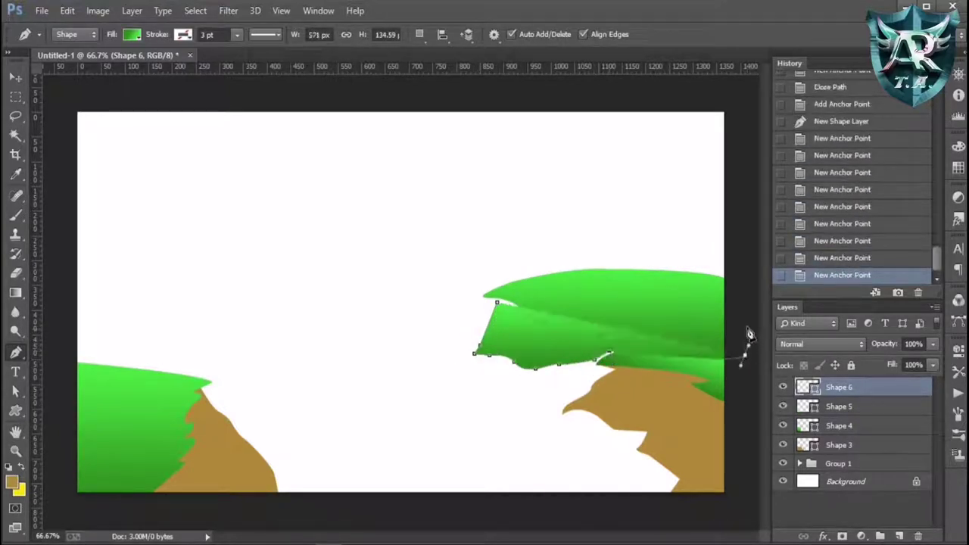
left_click(690, 349)
left_click(616, 334)
Close the cliff outline along the grass's underside and place it below the grass layer
left_click(533, 303)
left_click(514, 296)
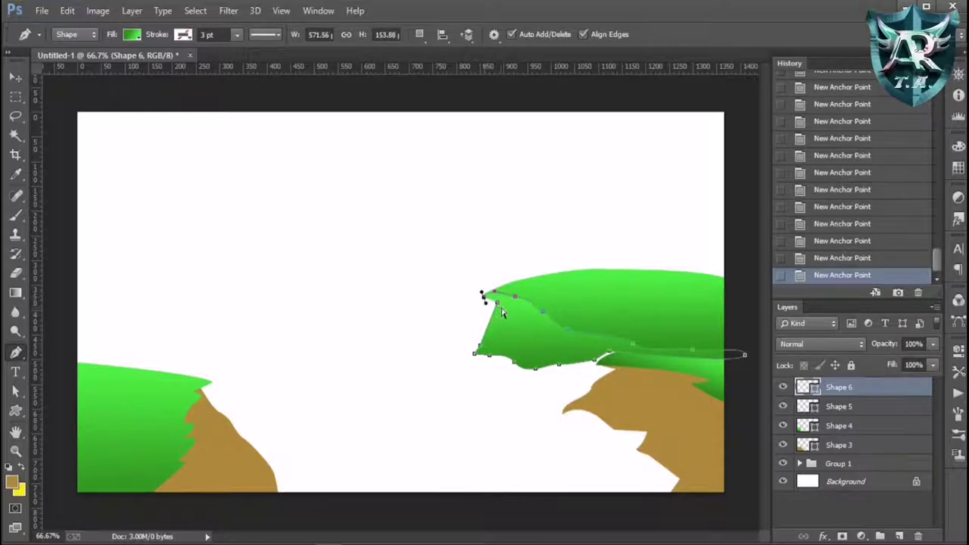
left_click(482, 293)
left_click_drag(833, 387, 898, 405)
key("v")
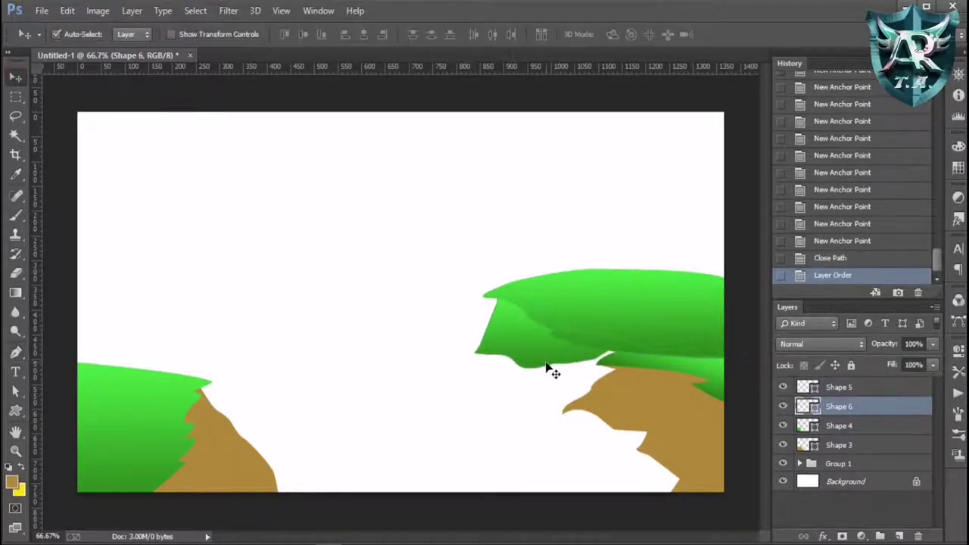
key("p")
Fill the cliff solid brown and group the grass and cliff layers into bank groups
left_click(131, 34)
left_click(100, 64)
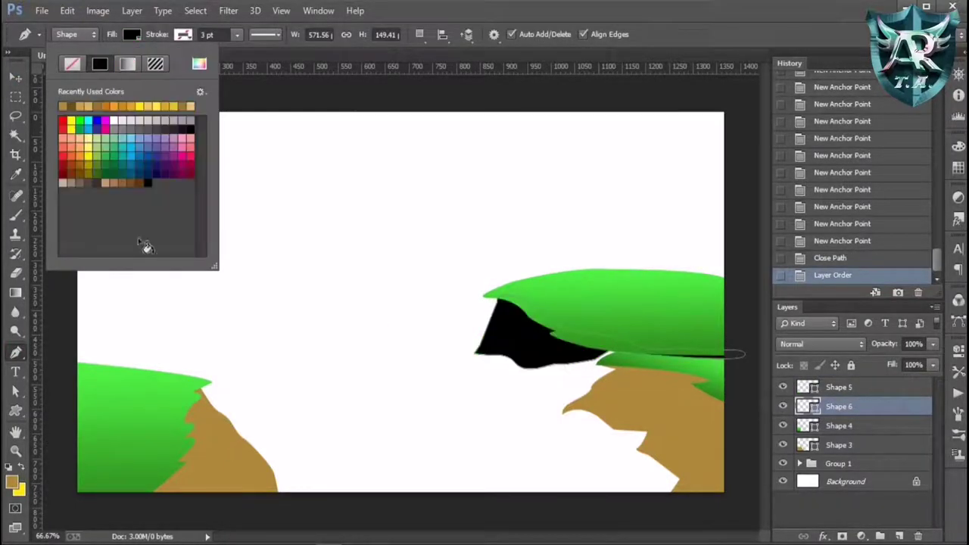
left_click(63, 106)
left_click(838, 386, "shift")
key("ctrl+g")
left_click(838, 404)
left_click(838, 424, "shift")
key("ctrl+g")
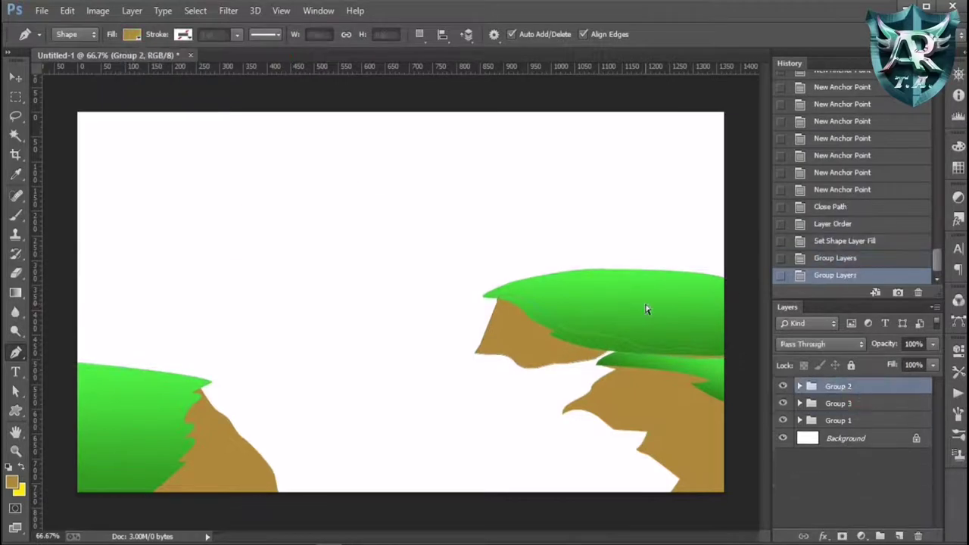
Resize and reposition the new bank group, then reorder the groups in the layer stack
key("ctrl+t")
left_click_drag(646, 309, 606, 303)
key("Return")
key("v")
left_click_drag(839, 420, 849, 386)
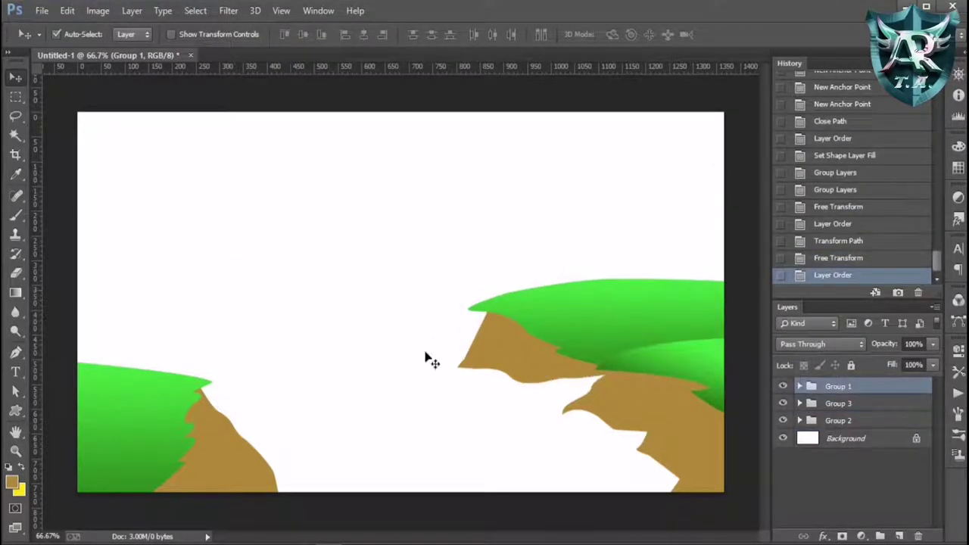
Squash Group 2's bank shorter from the top
key("ctrl+t")
left_click(865, 404)
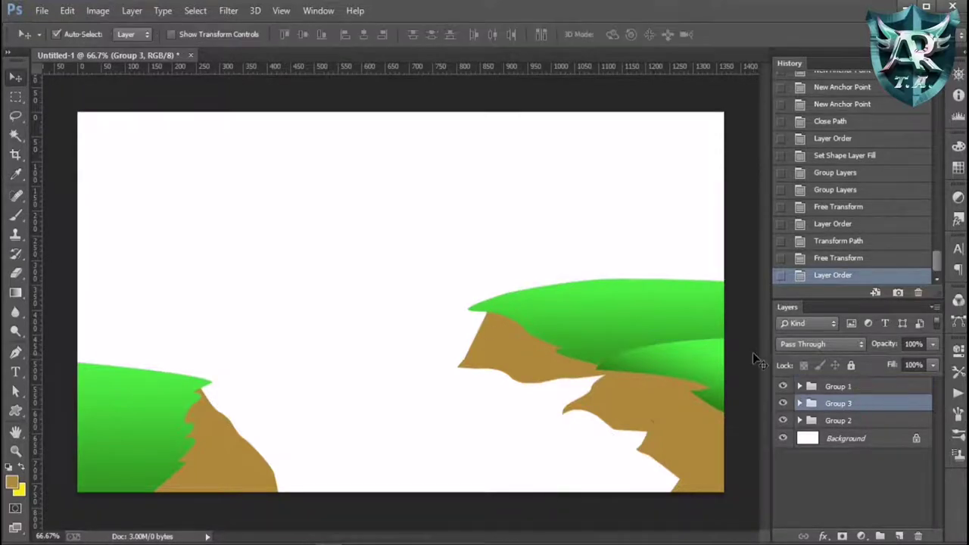
key("ctrl+t")
left_click(865, 420)
key("ctrl+t")
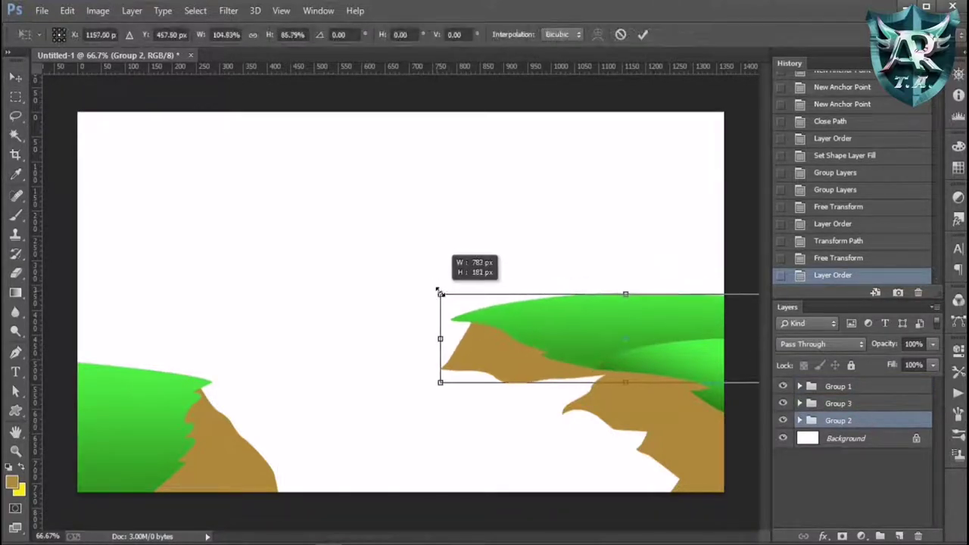
left_click_drag(456, 276, 456, 309)
key("Return")
left_click(689, 428)
Enlarge Group 1's bank to about 119% and move it down and slightly right
left_click(799, 386)
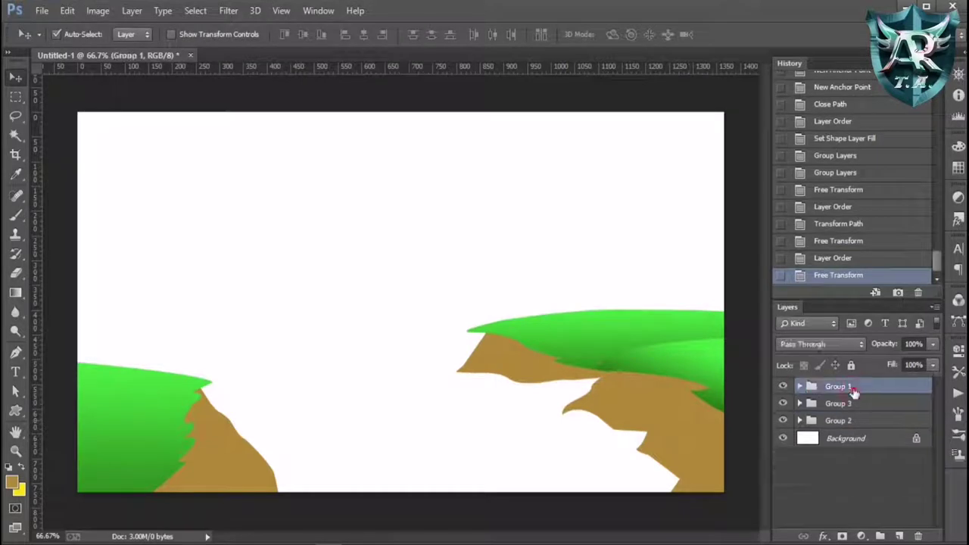
key("ctrl+t")
left_click_drag(562, 340, 527, 307)
left_click_drag(655, 340, 659, 368)
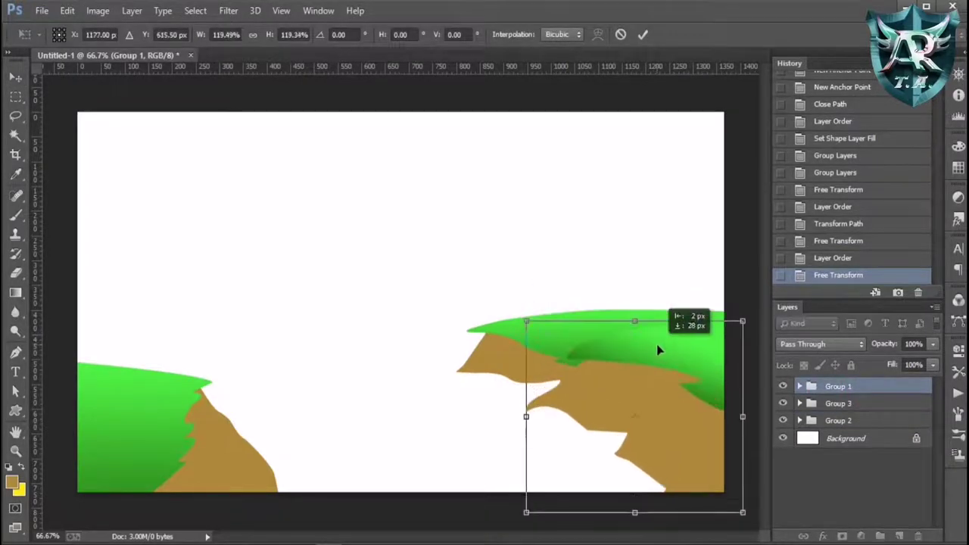
key("Return")
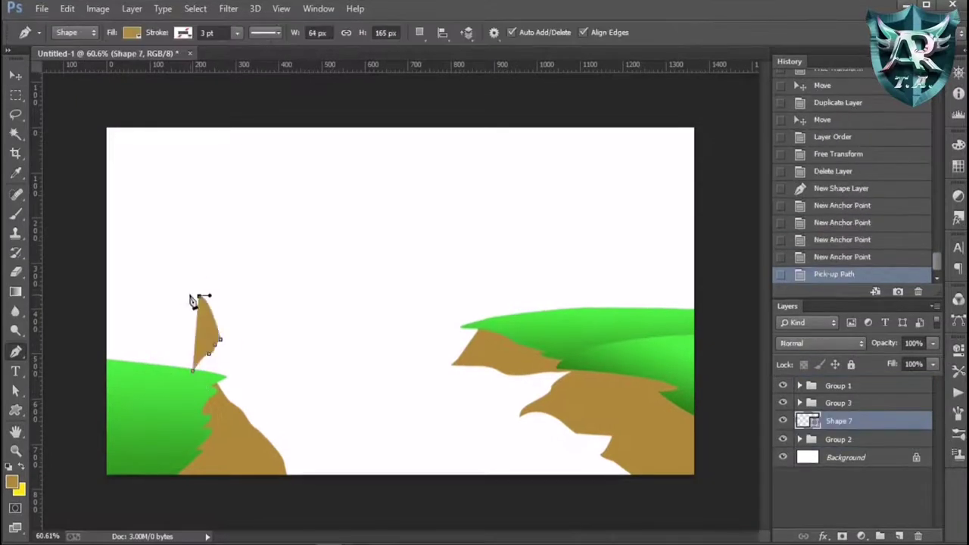
Pen-draw a small brown peak and a curved brown hilltop shape above the left bank
left_click_drag(102, 282, 86, 299)
left_click(193, 369)
left_click(83, 280)
left_click_drag(201, 286, 197, 303)
left_click(200, 286)
left_click(168, 331)
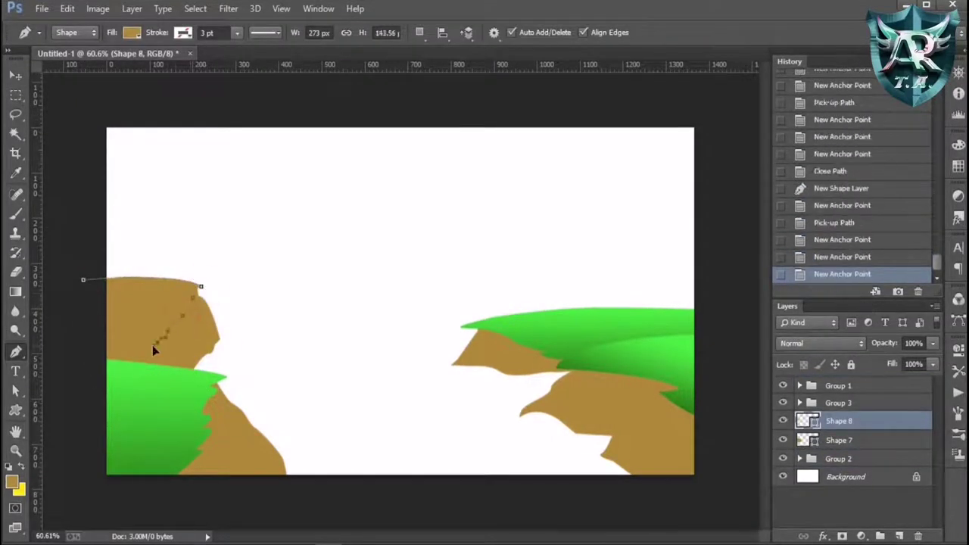
left_click(141, 354)
left_click_drag(140, 328, 194, 313)
left_click(99, 354)
Give the hilltop a green-to-white gradient fill with one gradient stop removed
left_click(83, 280)
left_click(132, 32)
left_click(127, 62)
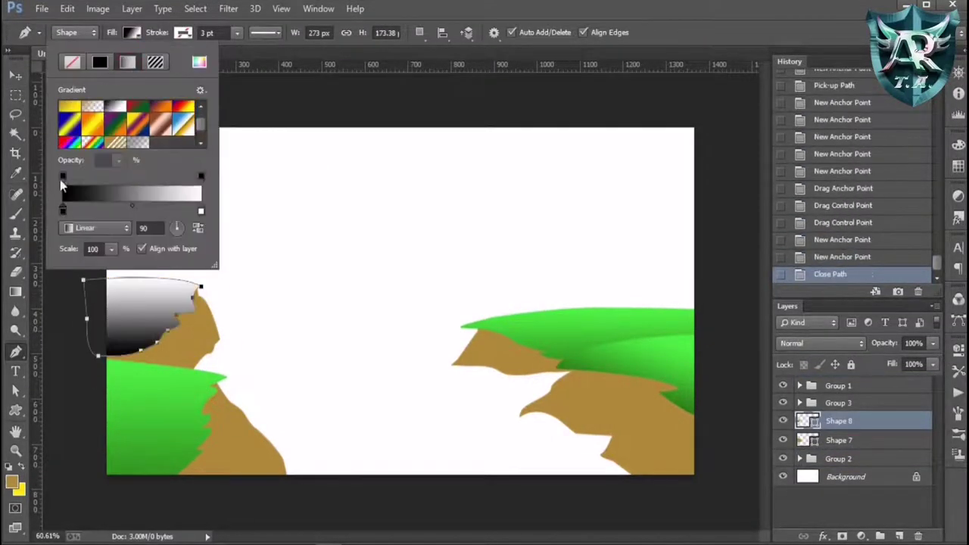
left_click(201, 210)
left_click_drag(200, 212, 201, 250)
Free Transform the Group 2 and Group 1 banks to stretch them taller
key("Return")
key("v")
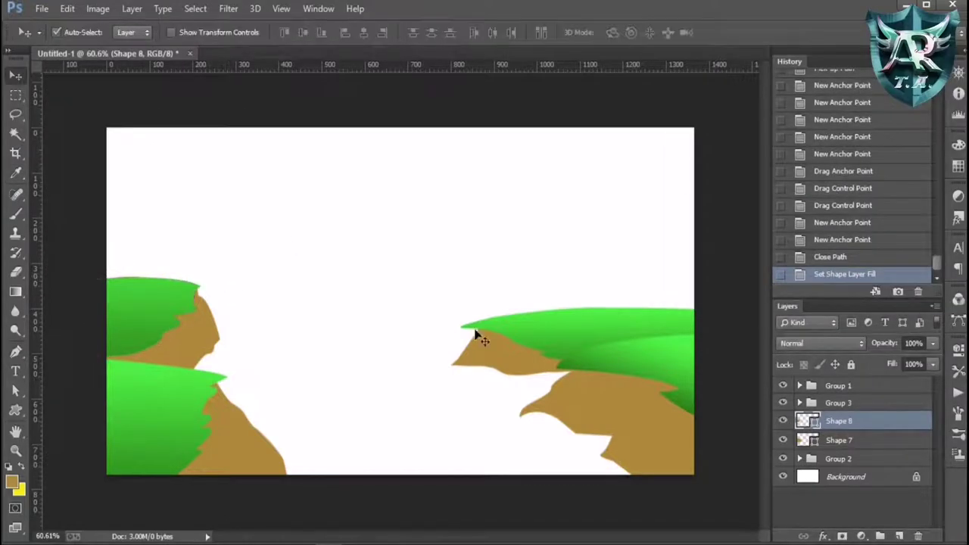
left_click(475, 335, "ctrl")
key("ctrl+t")
left_click_drag(611, 277, 618, 255)
key("Return")
left_click(575, 401, "ctrl")
key("ctrl+t")
left_click_drag(714, 311, 728, 290)
key("Return")
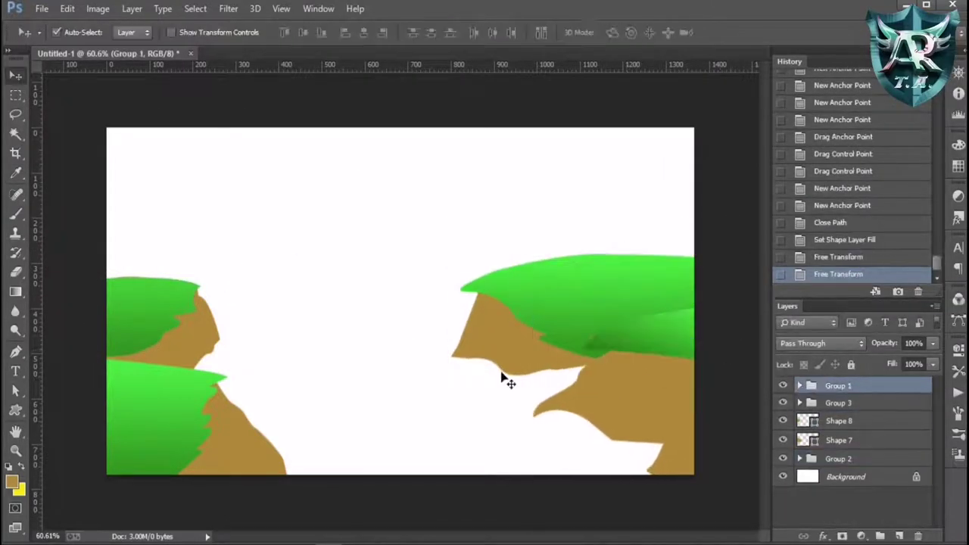
Pen-draw a brown shape extending the left bank outline up to the horizon
left_click(215, 327, "ctrl")
key("p")
left_click(225, 321)
left_click(234, 307)
left_click(242, 294)
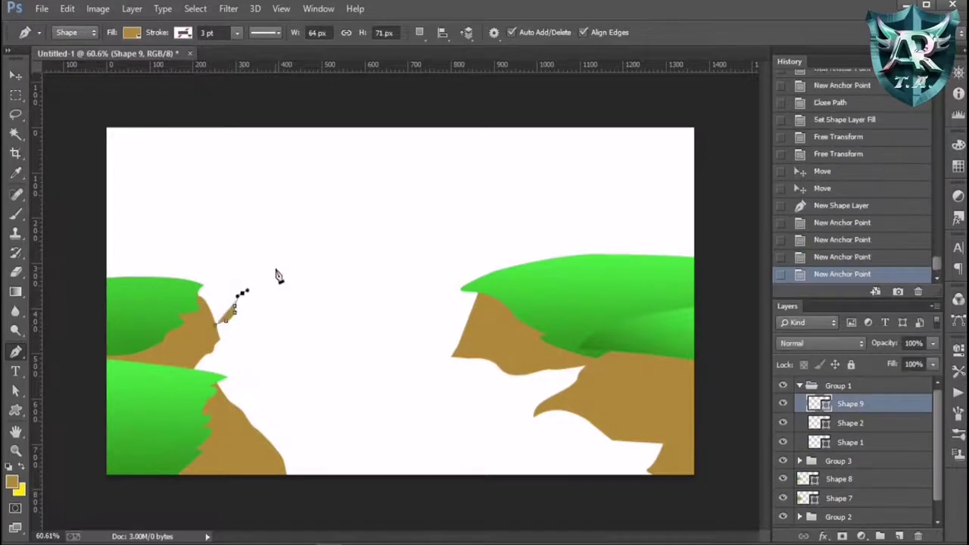
left_click(289, 260)
left_click(349, 255)
left_click(97, 247)
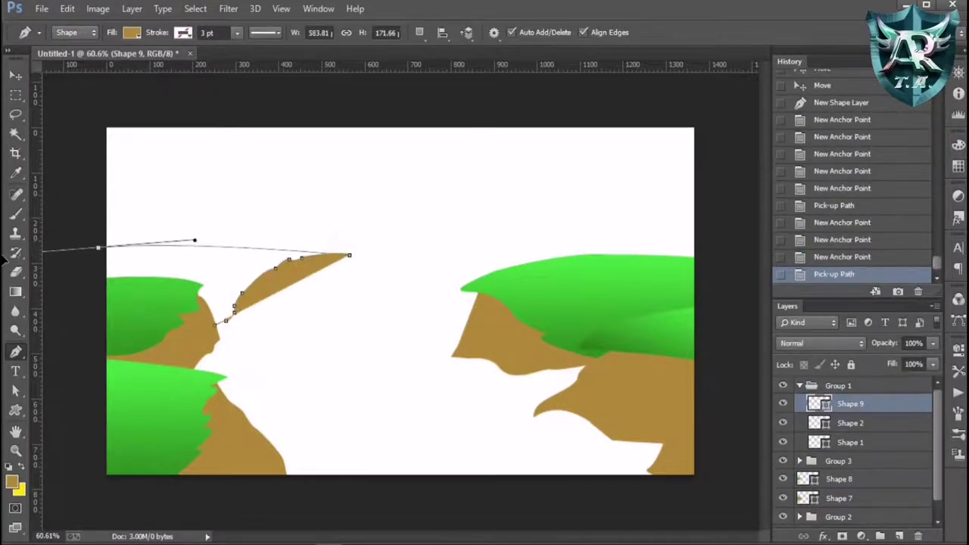
left_click_drag(225, 321, 42, 284)
Reshape the new bank extension by moving its path points
key("a")
mouse_move(349, 255)
left_mouse_down()
mouse_move(331, 242)
mouse_move(71, 220)
left_mouse_up()
scroll(71, 220, "down", 2)
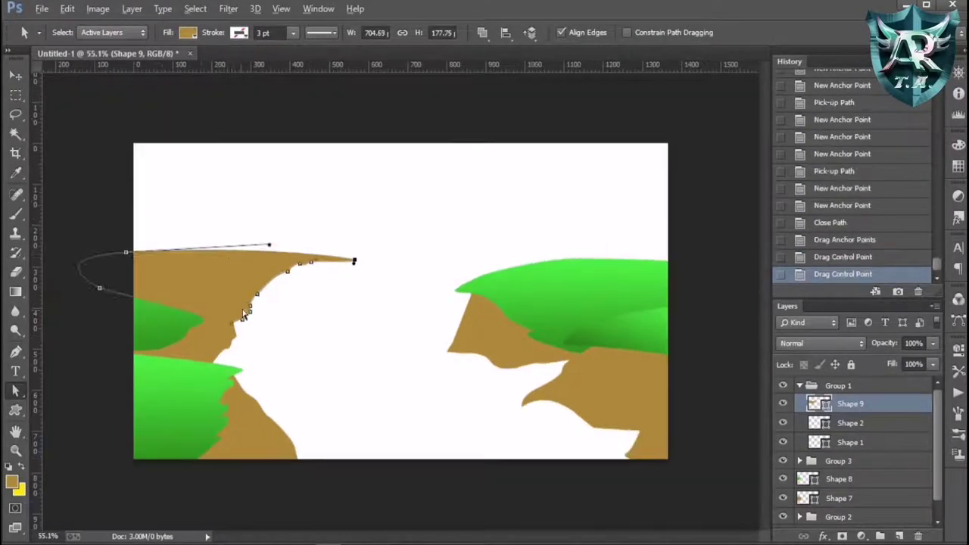
key("v")
Fit the canvas in view and outline a grass shape along the upper left bank's top edge
key("p")
key("ctrl+0")
left_click(159, 327)
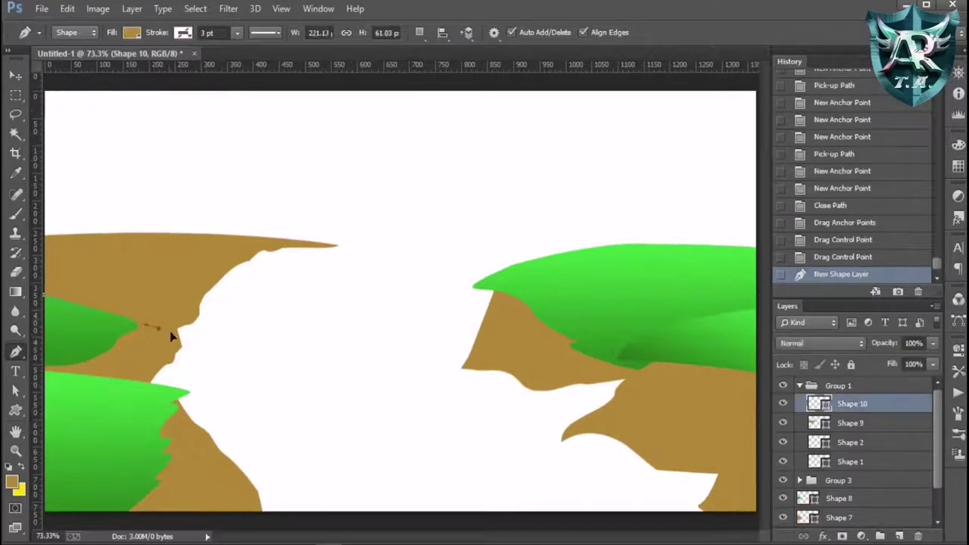
left_click(174, 311)
left_click(189, 297)
left_click(200, 275)
left_click(242, 247)
left_click(301, 241)
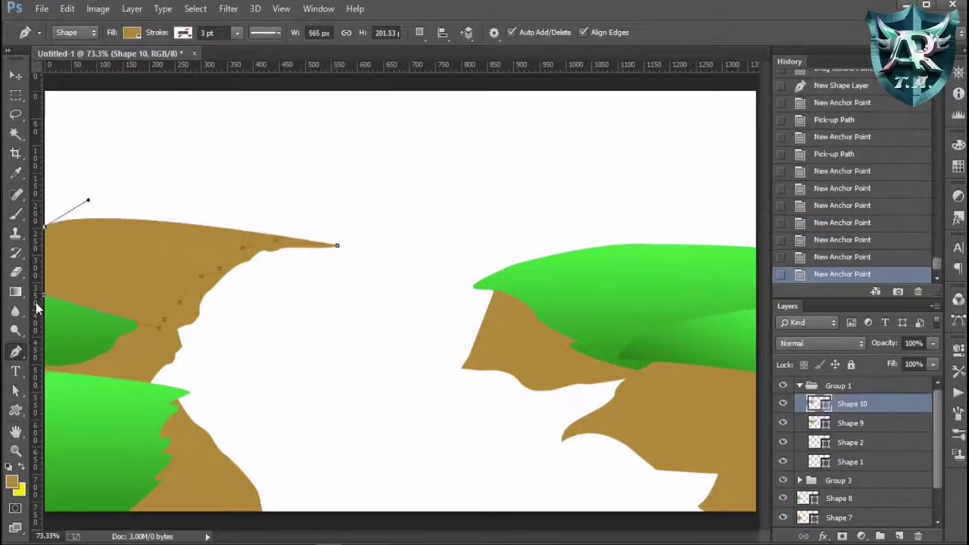
Move the dark green grass into Group 2, warp it to follow the bank, and stretch it rightward
left_click_drag(849, 414, 850, 515)
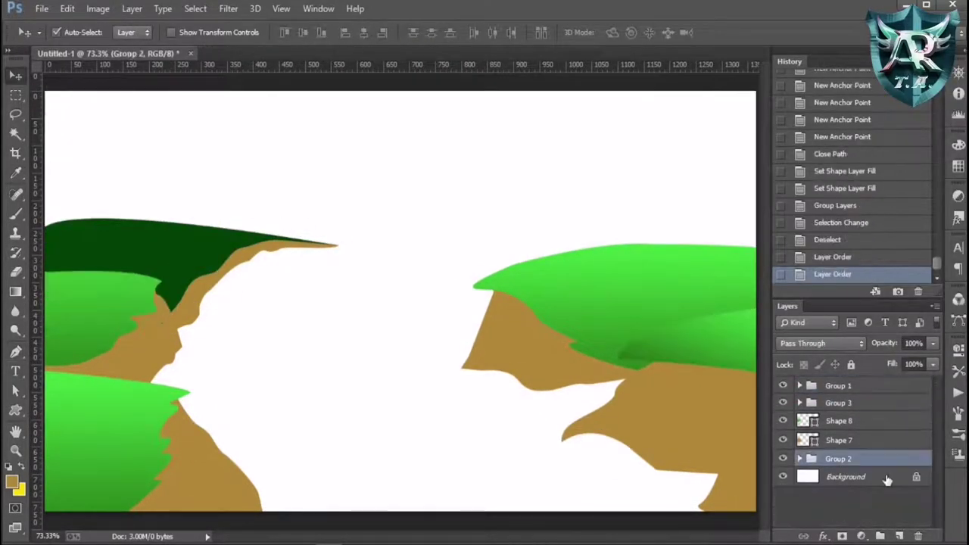
left_click_drag(114, 249, 129, 228)
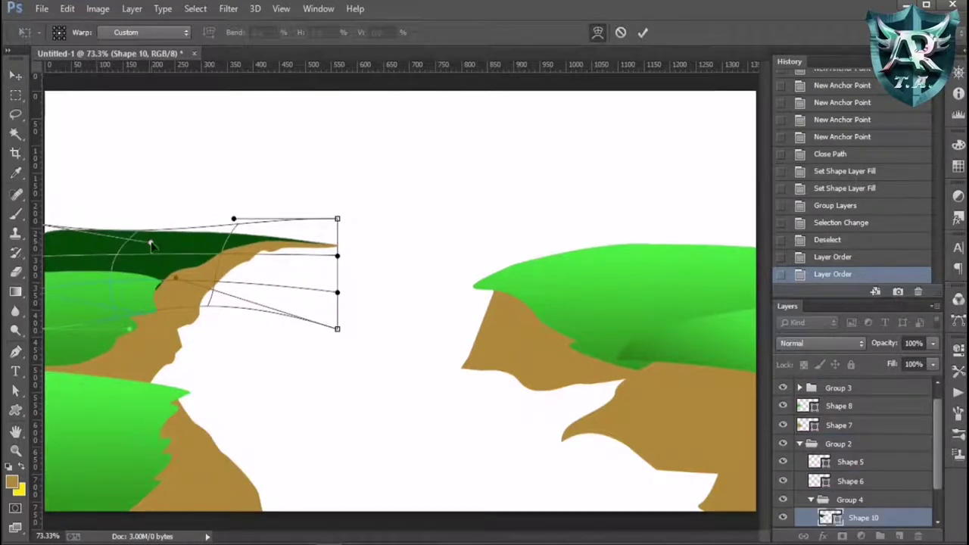
key("Return")
key("ctrl+t")
left_click_drag(336, 275, 363, 274)
key("Return")
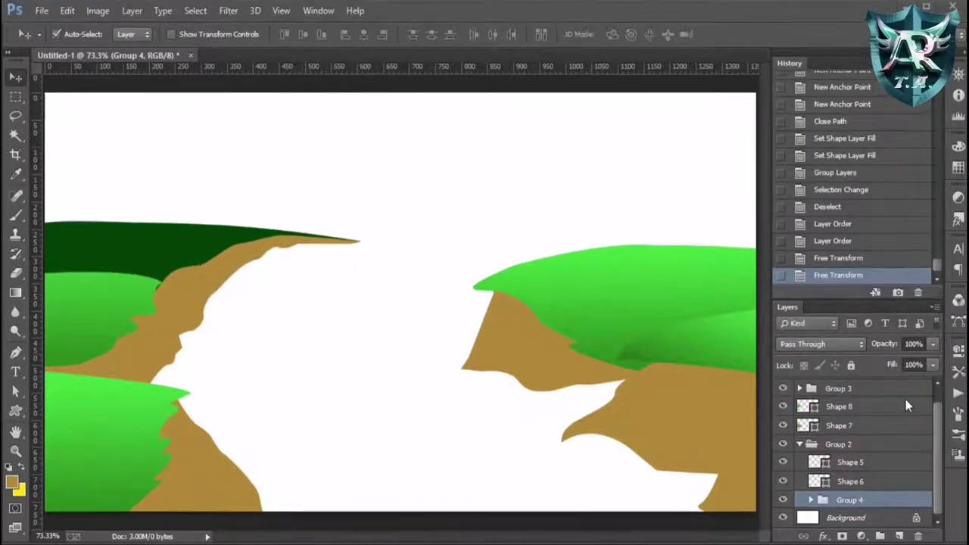
Pen-draw a brown far right bank shape reaching up to the horizon
key("p")
left_click(447, 338)
left_click(446, 302)
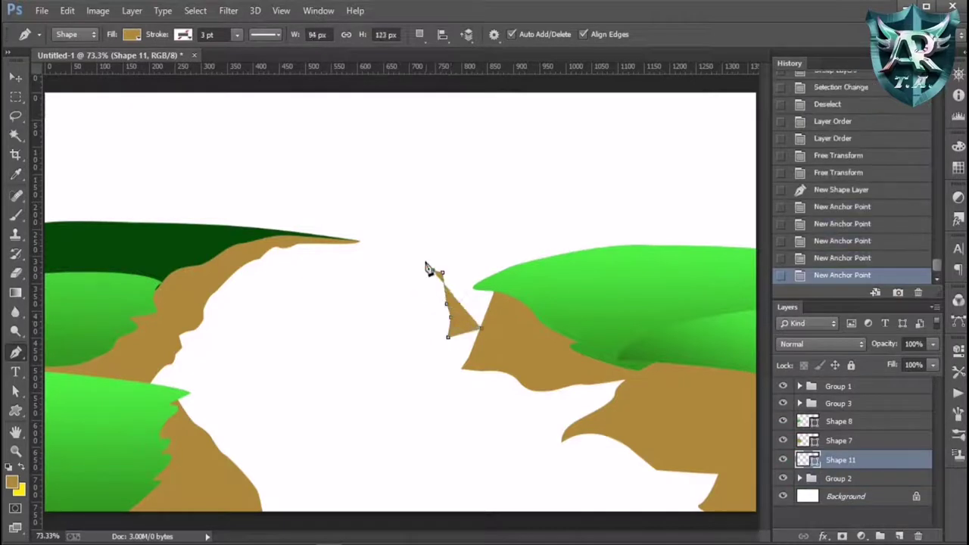
left_click(422, 257)
left_click(392, 242)
left_click(454, 228)
left_click(541, 220)
left_click(691, 214)
left_click(448, 338)
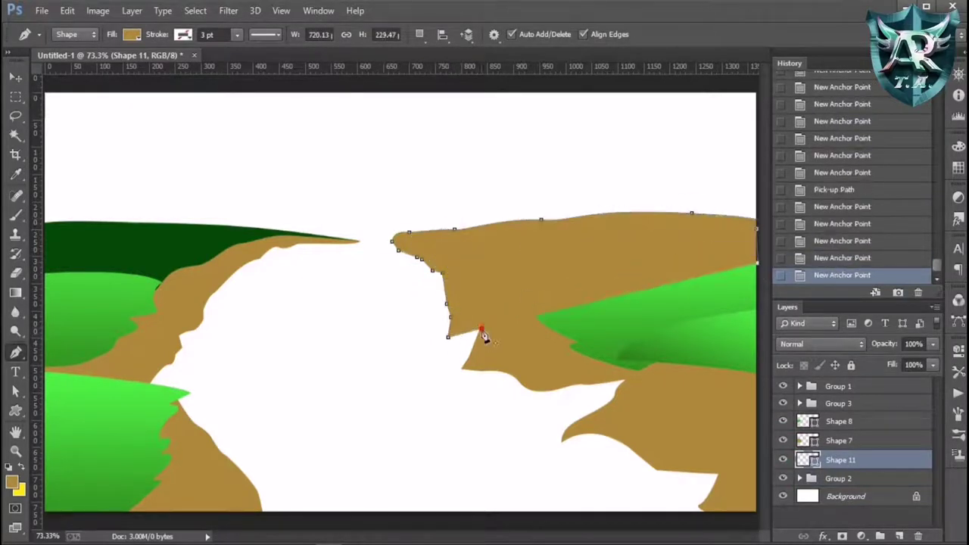
Draw a curved dark green grass strip along the right bank's top edge
scroll(760, 223, "down", 2)
left_click(698, 230)
left_click(541, 233)
left_click(443, 239)
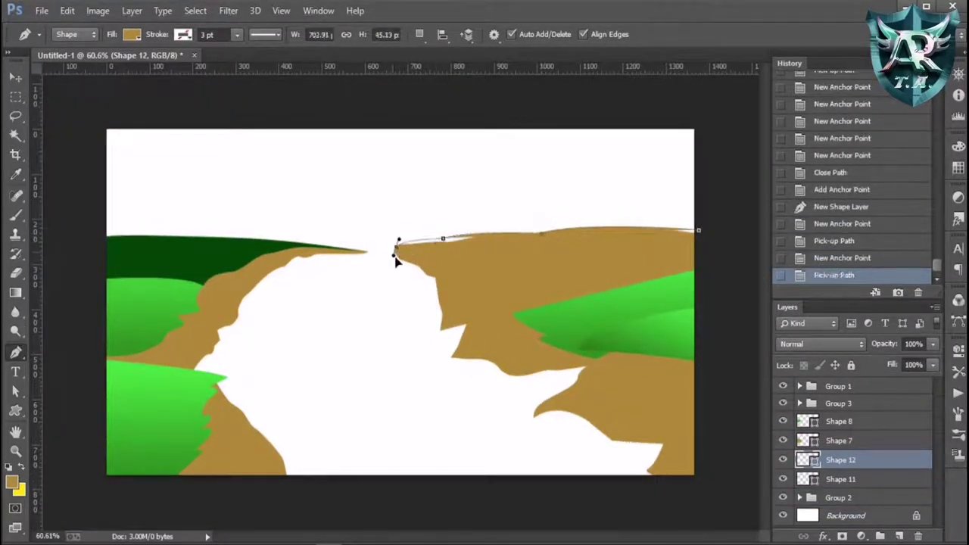
left_click(396, 248)
left_click_drag(404, 261, 423, 264)
left_click(448, 287)
left_click(530, 278)
Group the right bank's brown and grass layers together with Ctrl+G
left_click(693, 268)
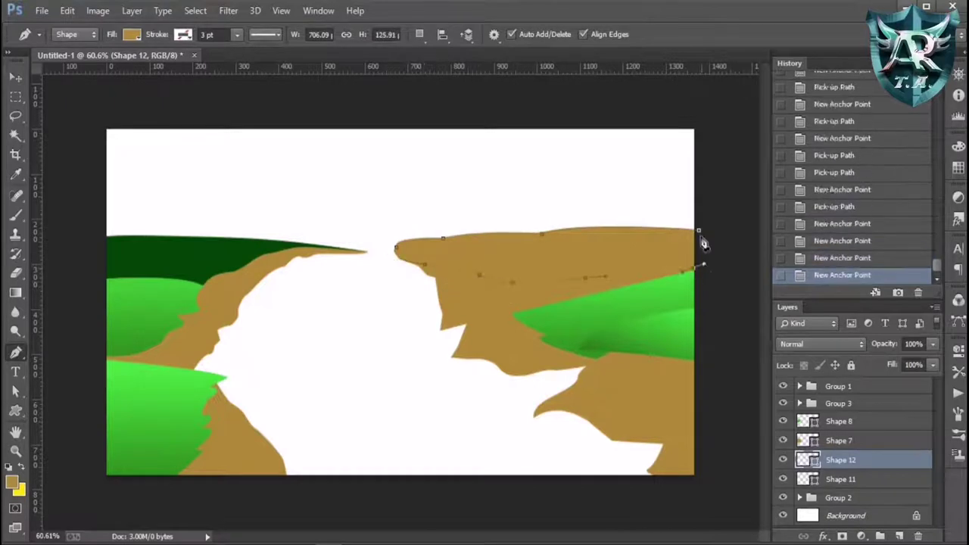
left_click(699, 232)
key("v")
left_click(893, 479, "shift")
key("ctrl+g")
left_click(893, 420)
left_click(894, 441, "shift")
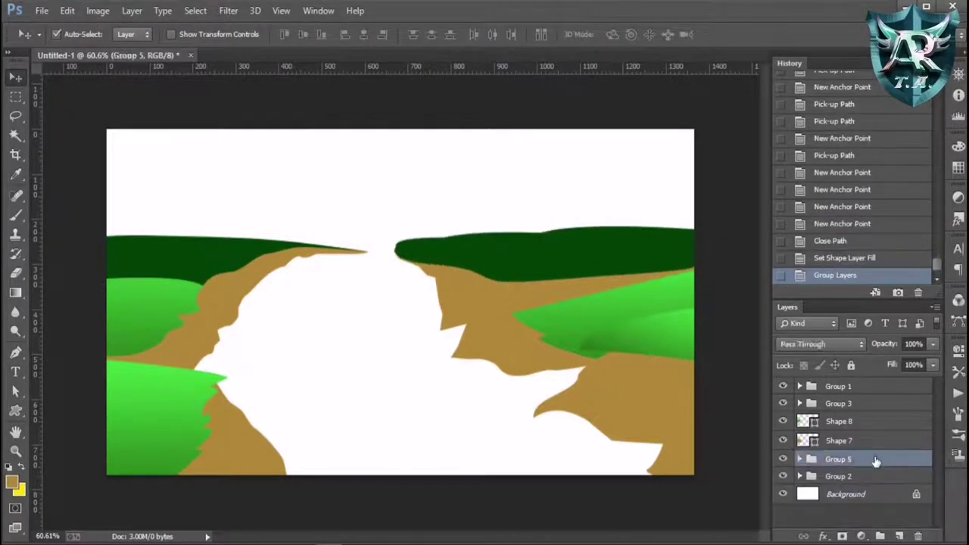
key("ctrl+g")
Send Group 5 to the bottom of the stack and stretch the right bank to meet the horizon
left_click(523, 352)
left_click(838, 438)
key("ctrl+bracketleft")
key("ctrl+bracketleft")
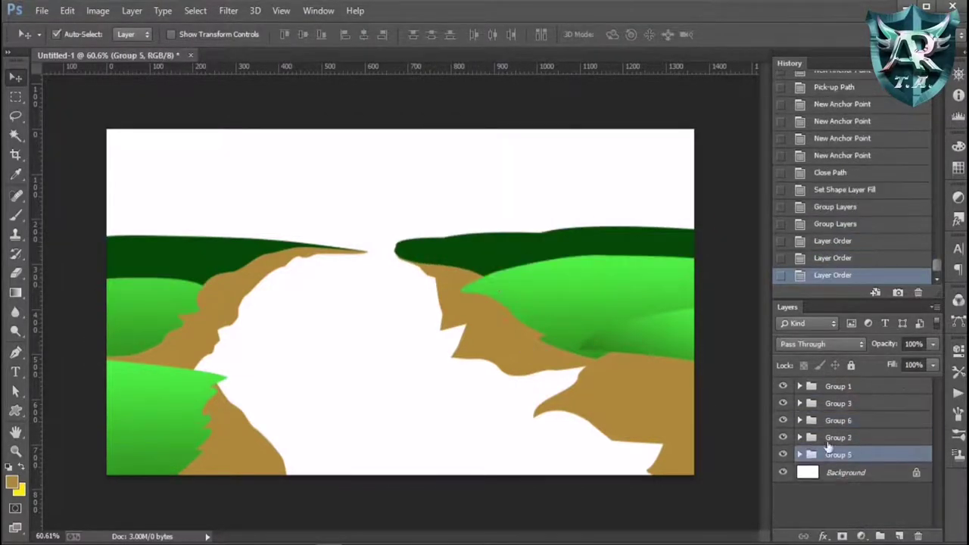
key("ctrl+bracketleft")
key("ctrl+t")
left_click_drag(605, 275, 607, 281)
left_click_drag(660, 453, 675, 429)
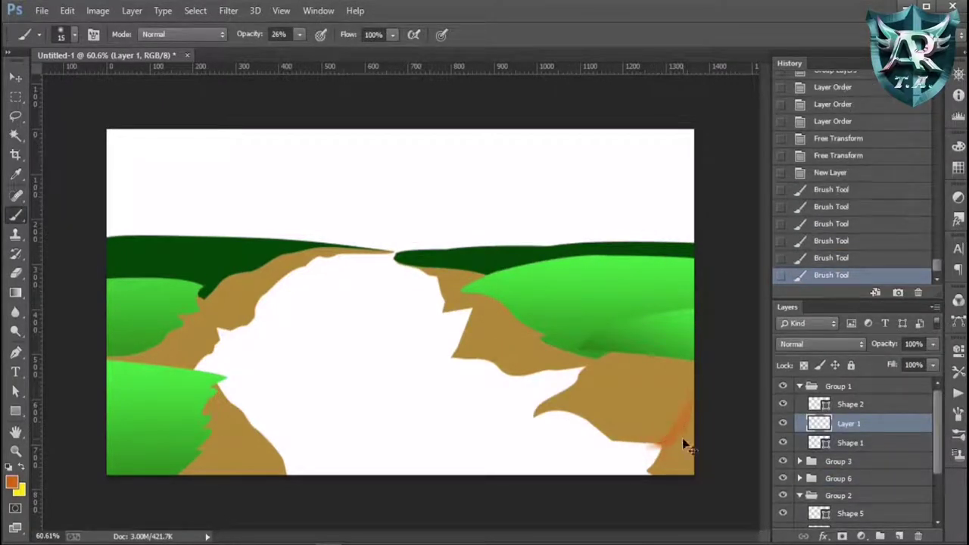
Undo the trial strokes, load the lower right bank selection, and paint orange shading along its edge
key("ctrl+alt+z")
key("ctrl+alt+z")
key("ctrl+alt+z")
key("ctrl+alt+z")
key("ctrl+alt+z")
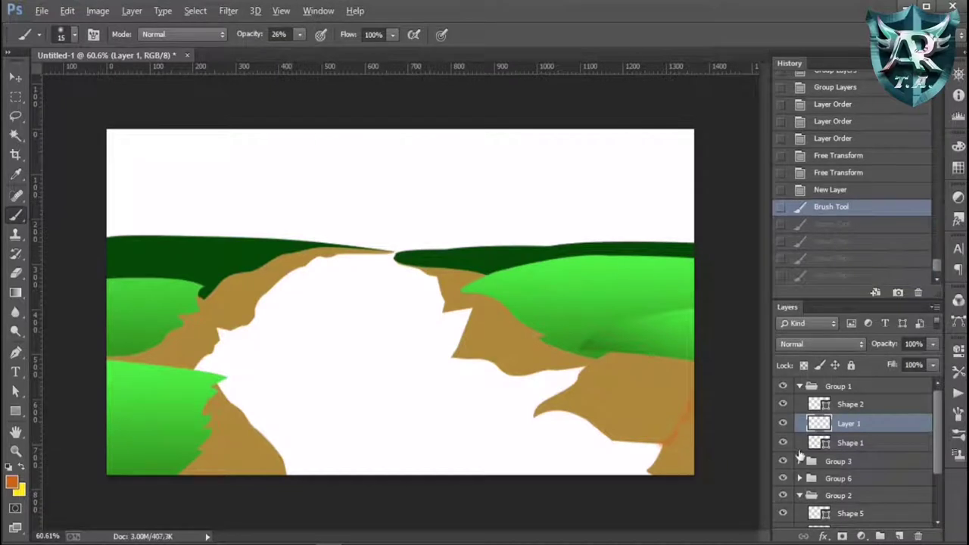
left_click(819, 443, "ctrl")
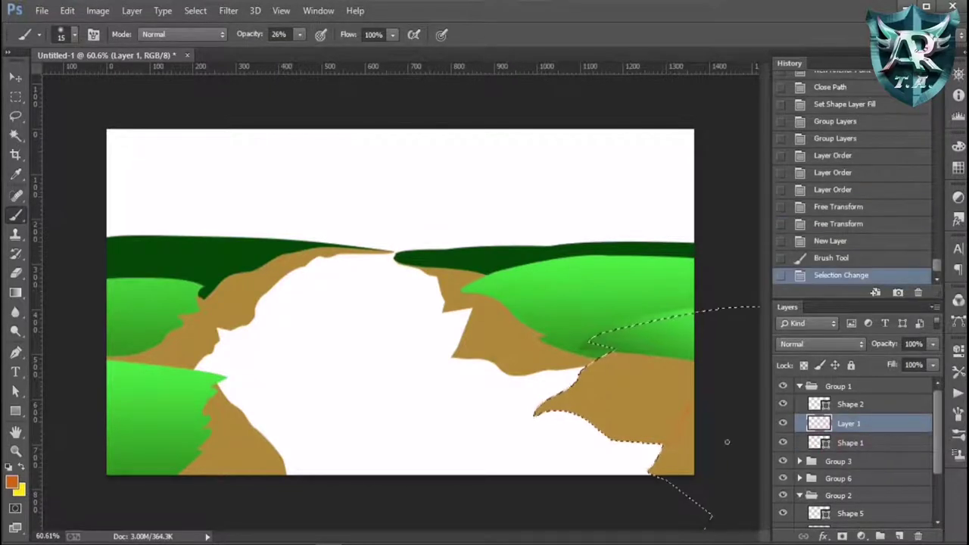
left_click(658, 449)
left_click_drag(658, 449, 687, 401)
left_click_drag(660, 452, 685, 405)
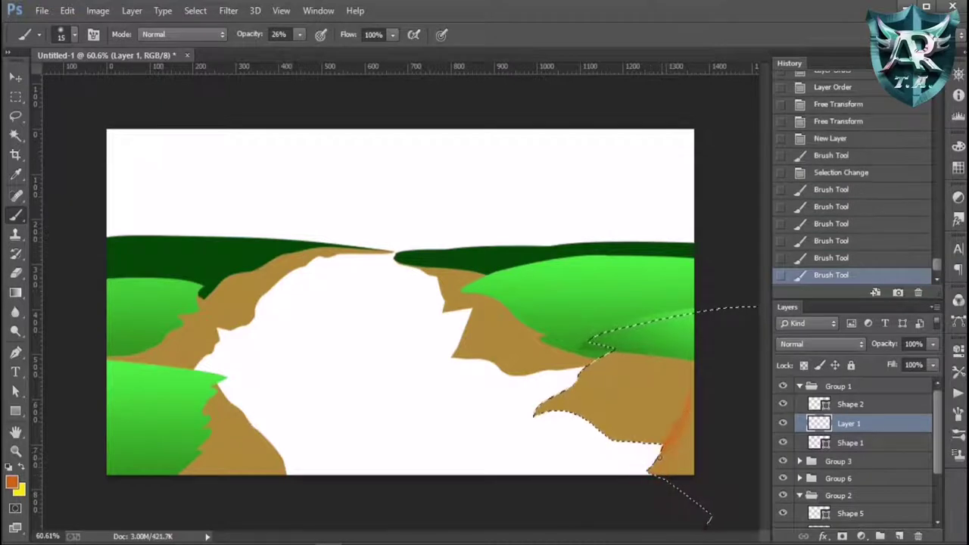
left_click_drag(653, 454, 689, 386)
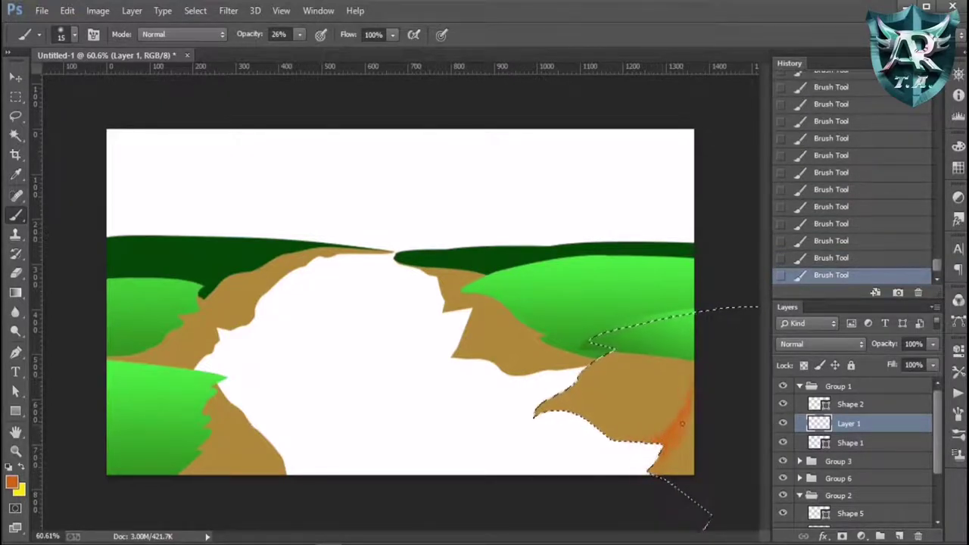
left_click_drag(657, 453, 691, 387)
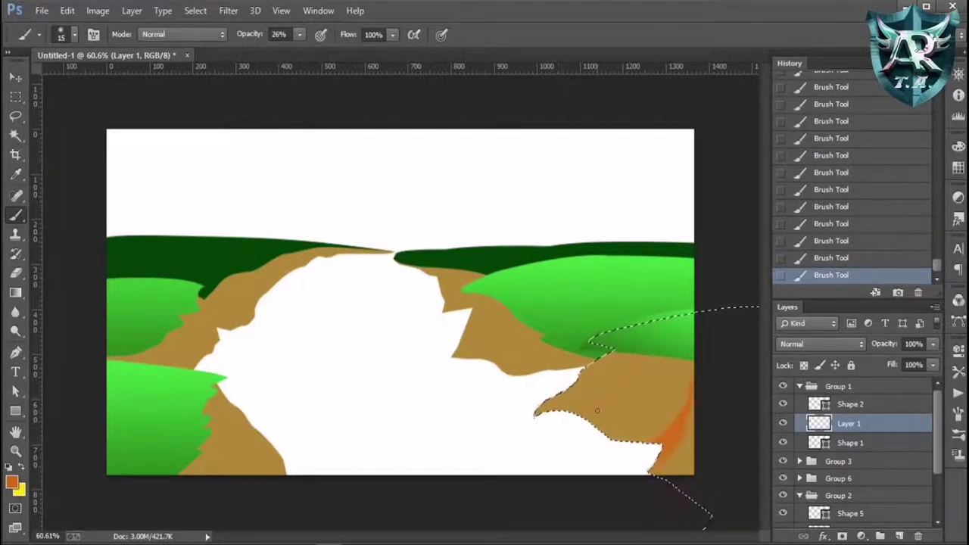
left_click_drag(584, 419, 608, 404)
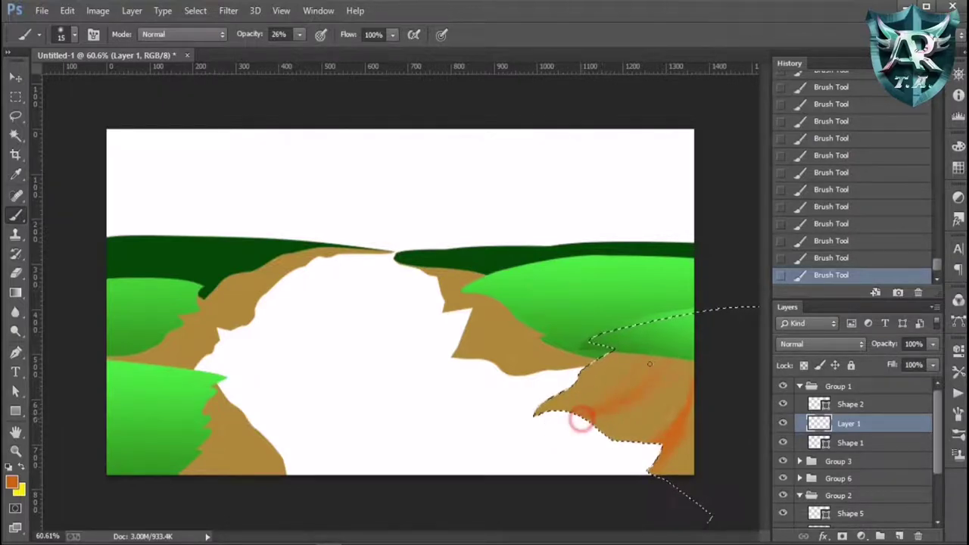
left_click(626, 382)
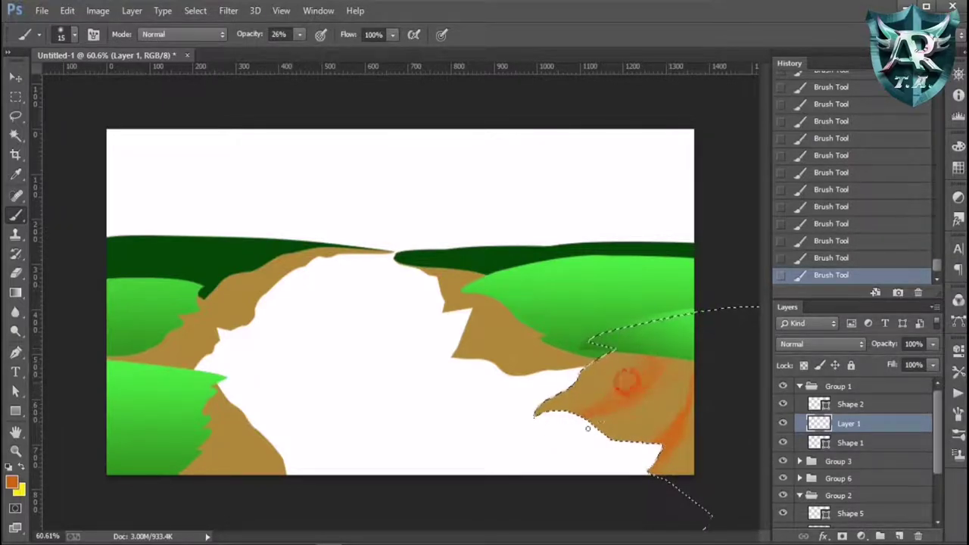
Paint darker reddish brown strokes across and along the lower bank edge
left_click(12, 481)
left_click(957, 85)
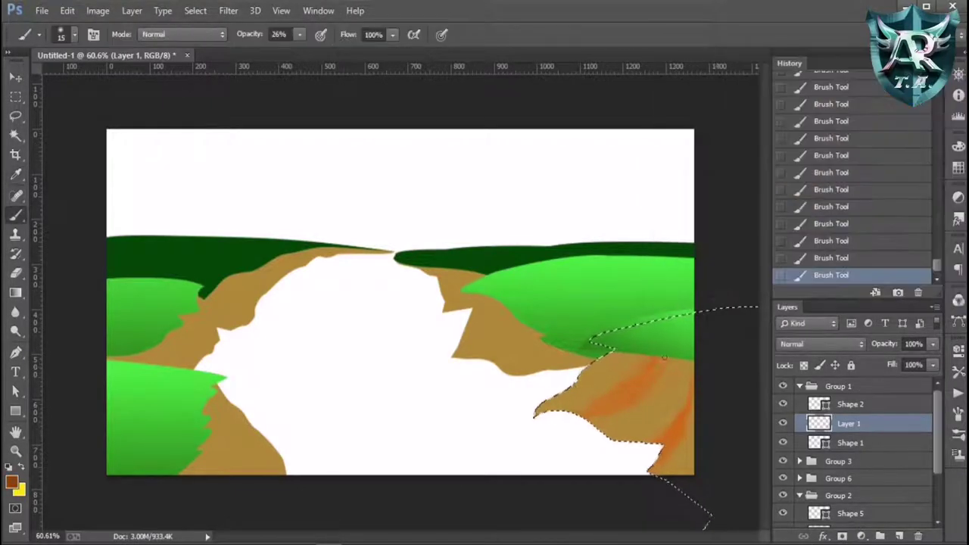
left_click_drag(585, 411, 648, 366)
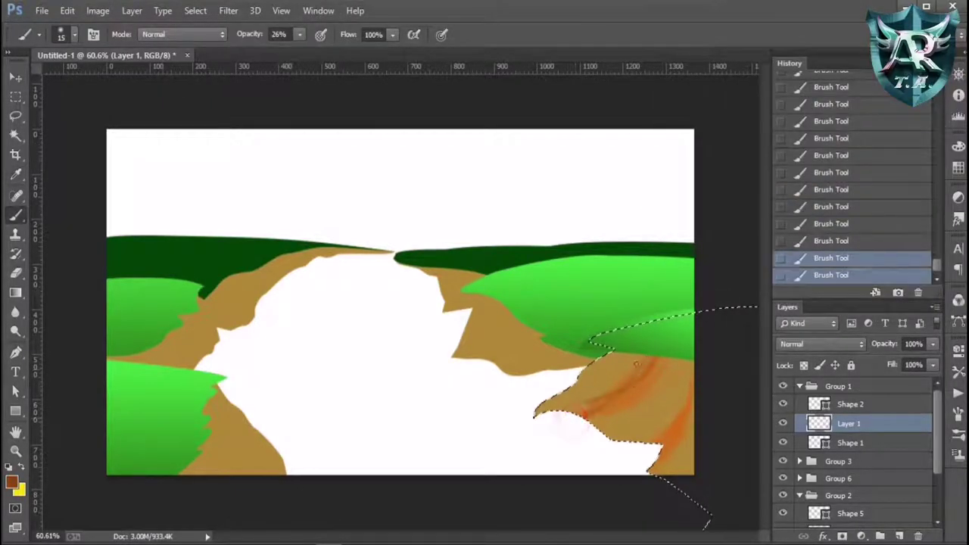
left_click(577, 428)
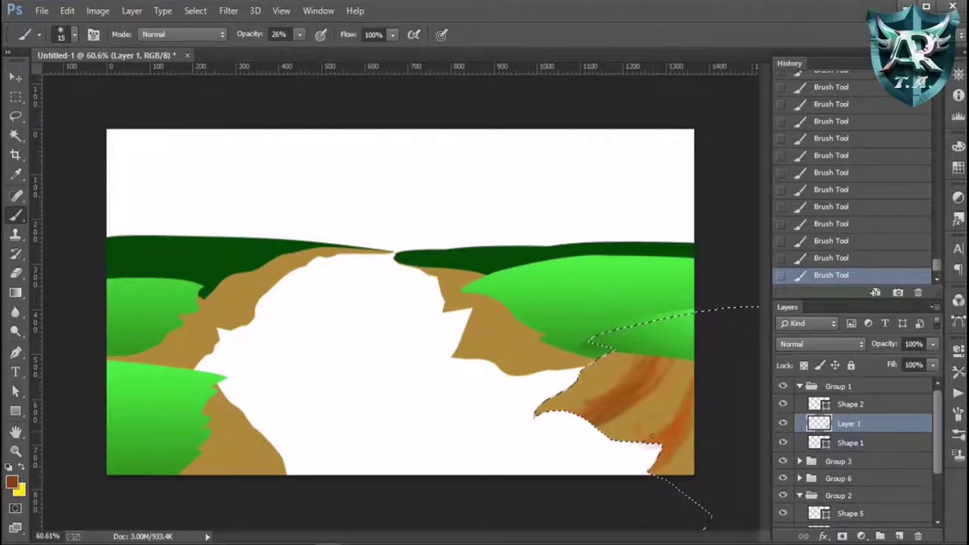
mouse_move(652, 447)
left_mouse_down()
mouse_move(645, 455)
mouse_move(682, 417)
mouse_move(654, 452)
left_mouse_up()
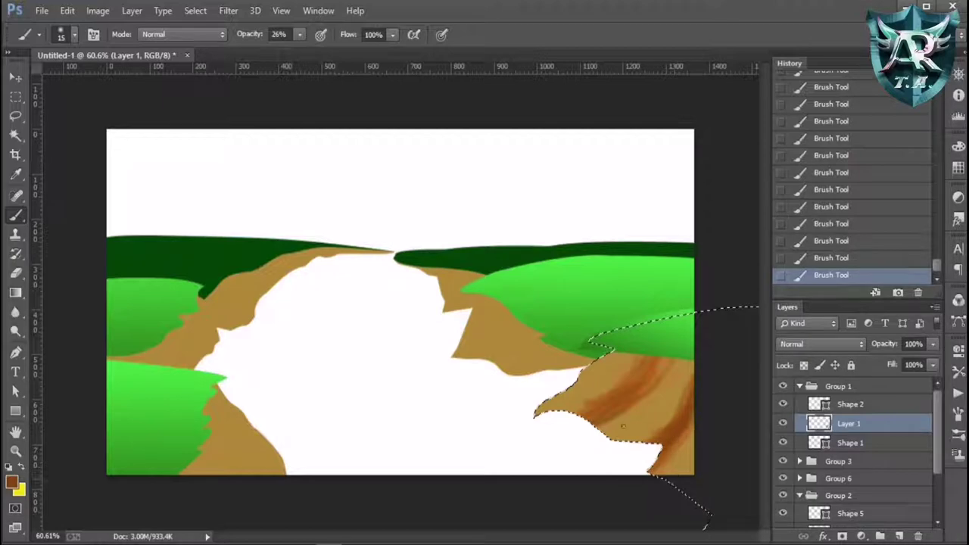
Set the foreground to dark brown and the background to orange, and enlarge the brush
left_click(12, 481)
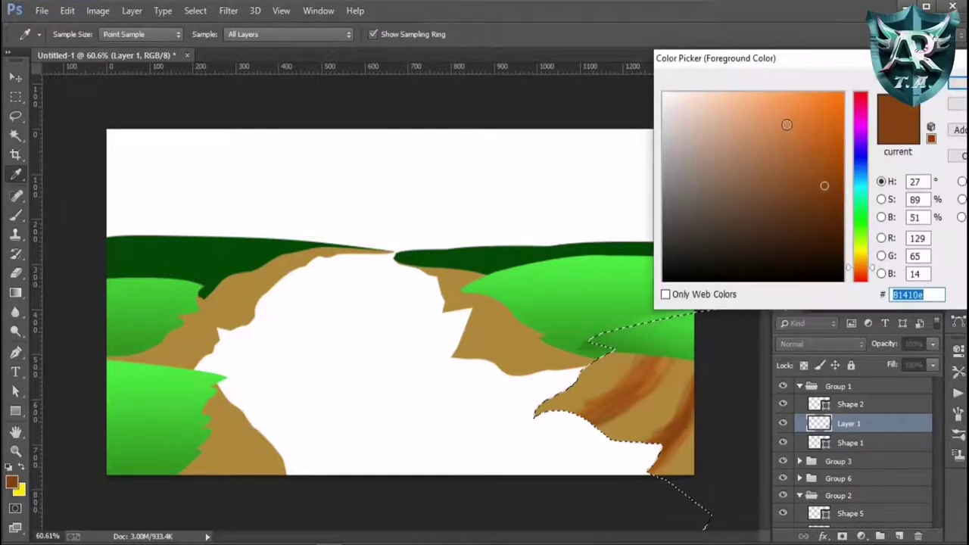
left_click(770, 109)
key("Return")
key("bracketright")
key("bracketright")
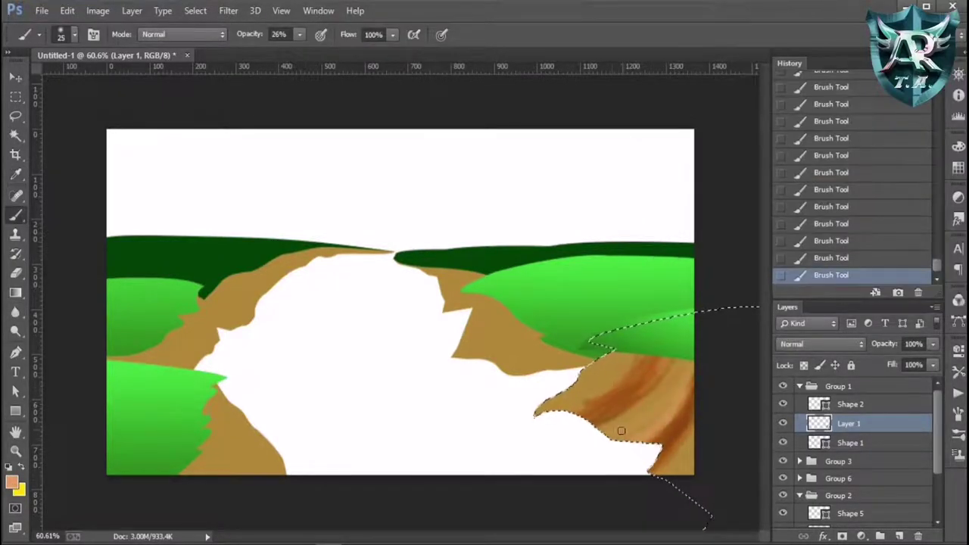
left_click(13, 480)
left_click(685, 423)
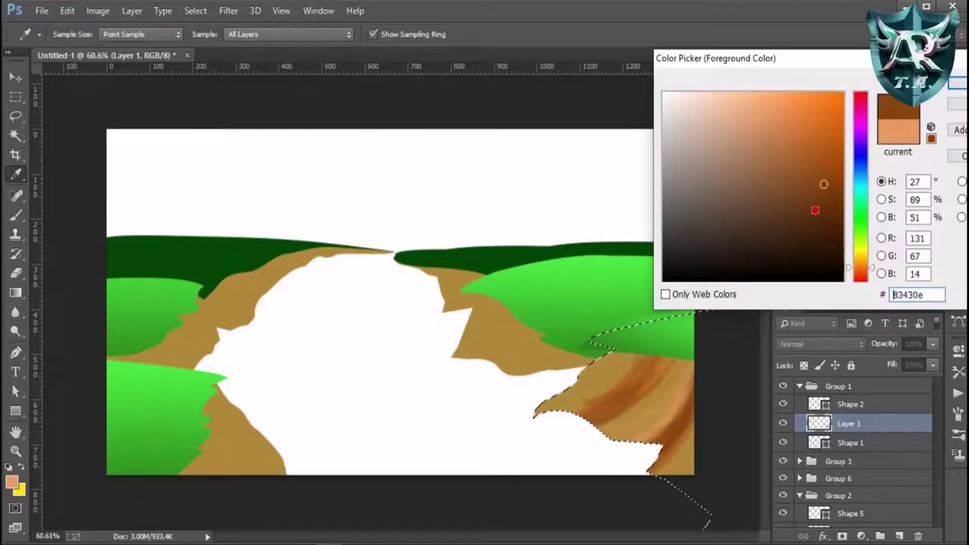
key("Return")
left_click(21, 494)
left_click_drag(860, 264, 860, 262)
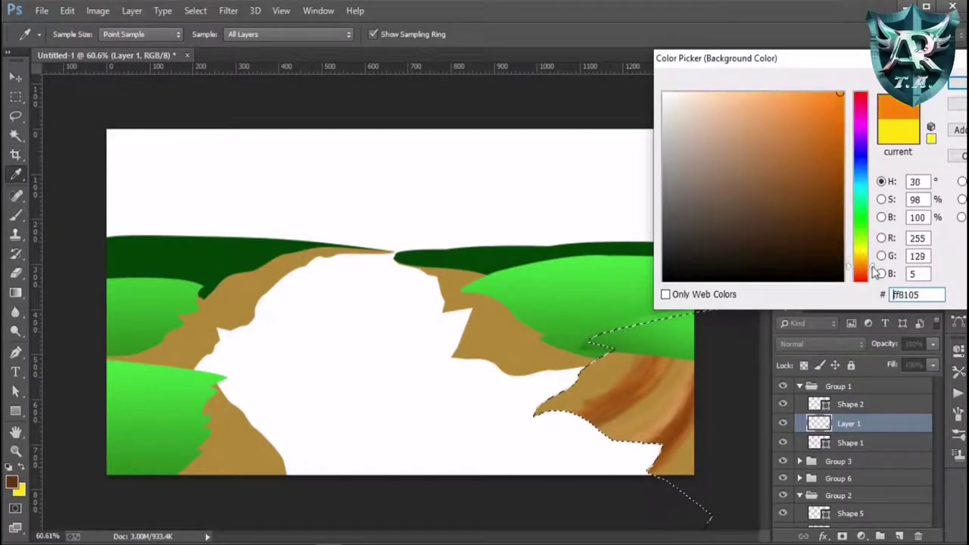
key("Return")
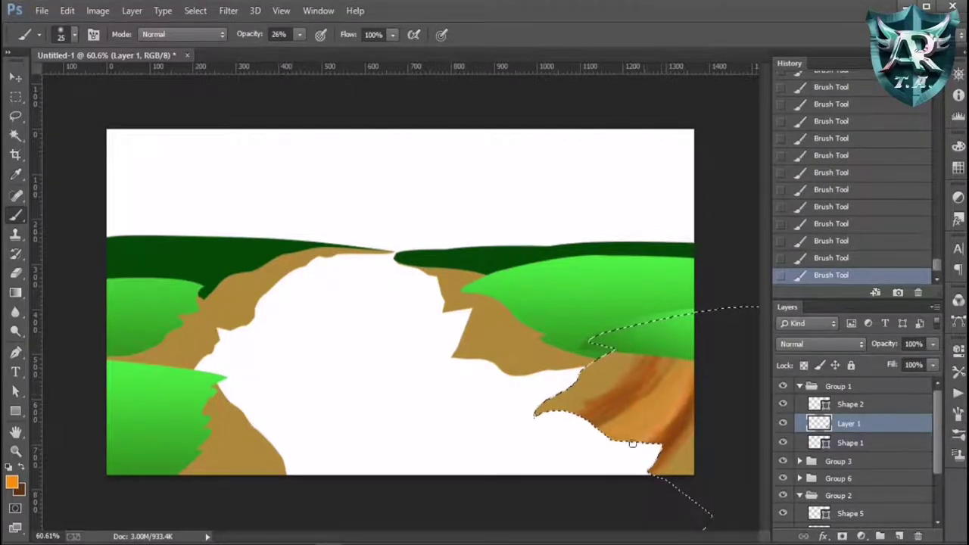
Paint light orange streaks on the cliff, then a dark brown streak
left_click_drag(651, 363, 598, 413)
left_click_drag(641, 338, 621, 434)
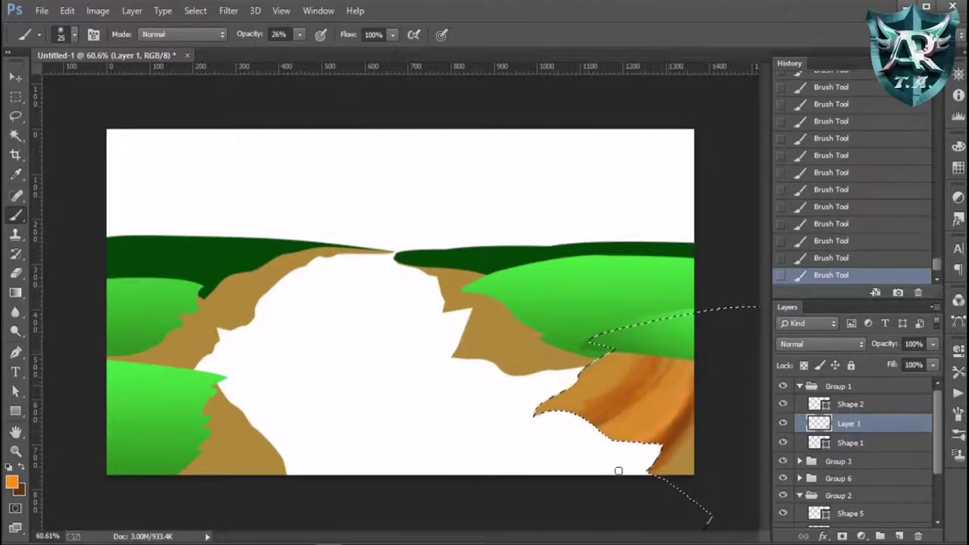
left_click_drag(672, 379, 655, 455)
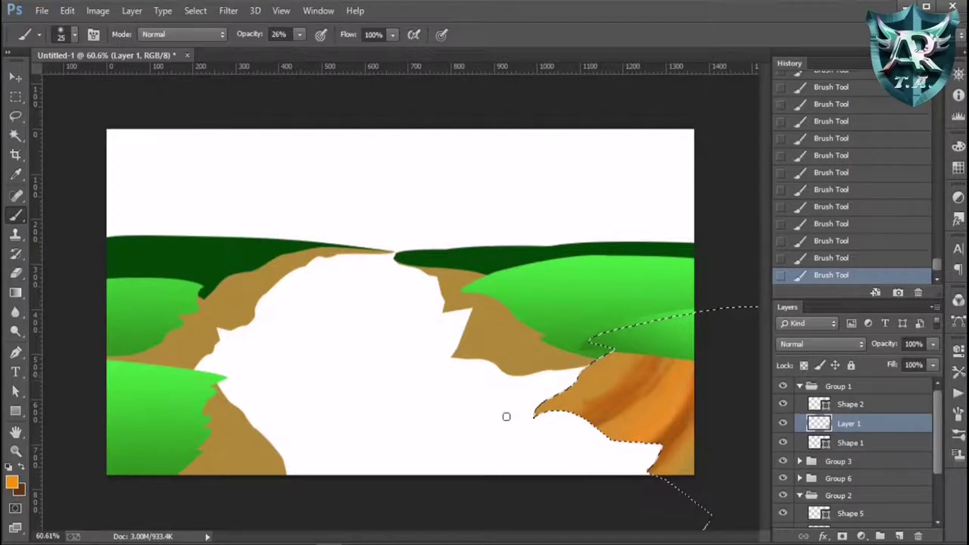
left_click(21, 469)
left_click_drag(567, 380, 584, 379)
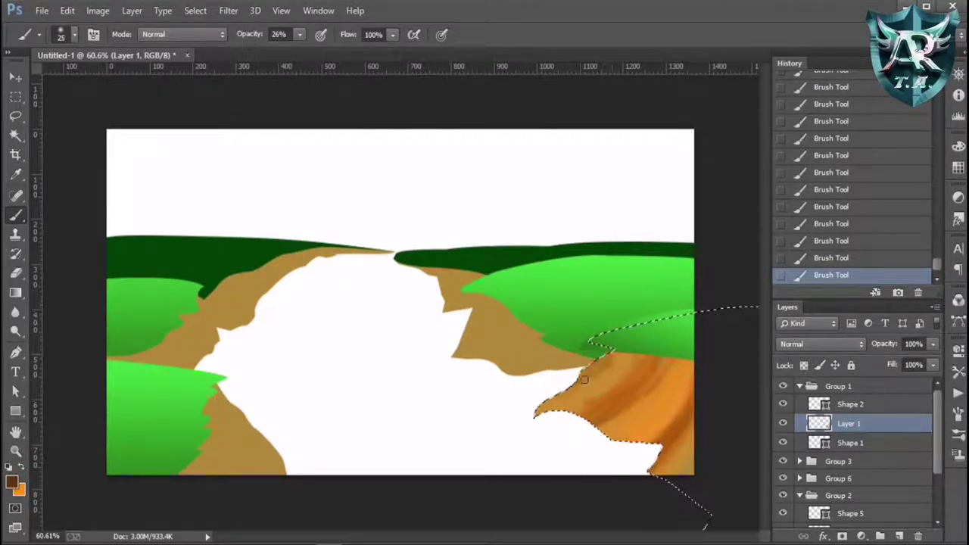
Raise the brush opacity to 54% to darken the cliff's upper-left edge, then lower to 20% with a smaller brush
left_click_drag(300, 34, 318, 51)
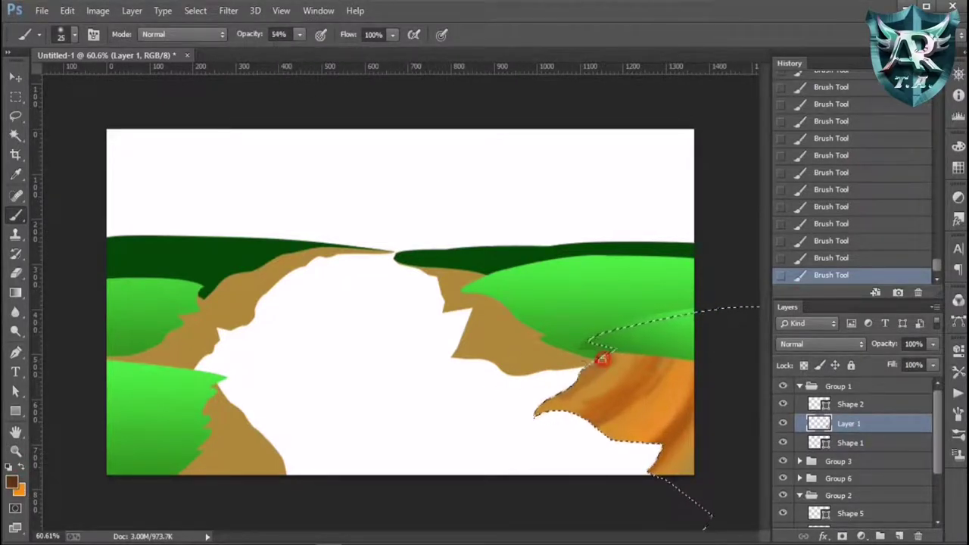
mouse_move(583, 382)
left_mouse_down()
mouse_move(609, 356)
mouse_move(583, 367)
left_mouse_up()
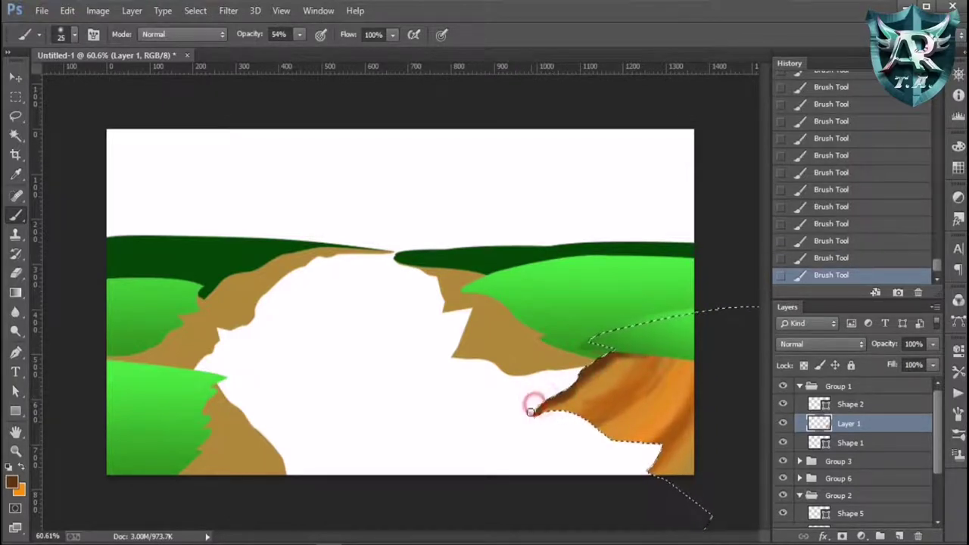
mouse_move(300, 34)
left_mouse_down()
mouse_move(272, 52)
mouse_move(333, 50)
left_mouse_up()
key("bracketleft")
key("bracketleft")
key("bracketleft")
left_click(664, 355)
key("bracketright")
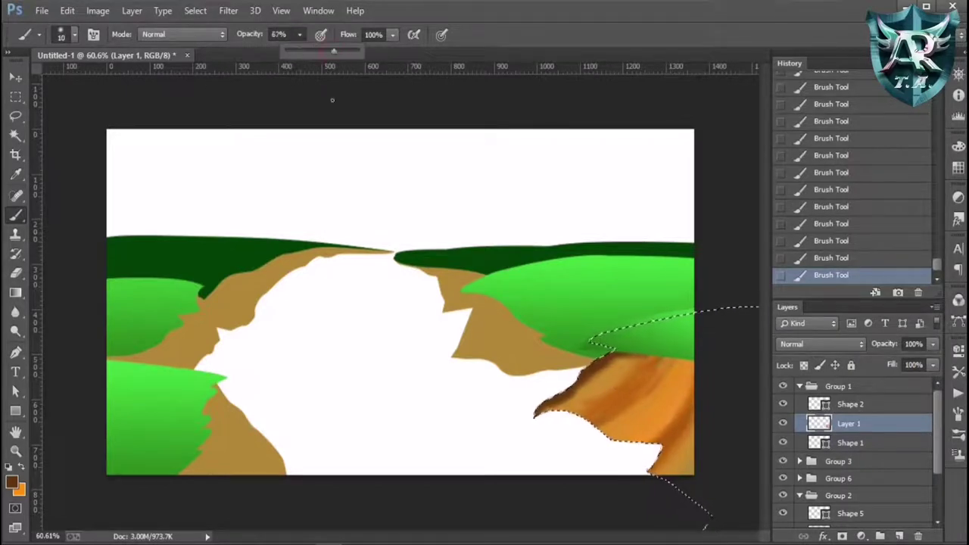
Paint thin dark grain lines down the right cliff with a size-3 brush
key("ctrl+h")
key("ctrl+h")
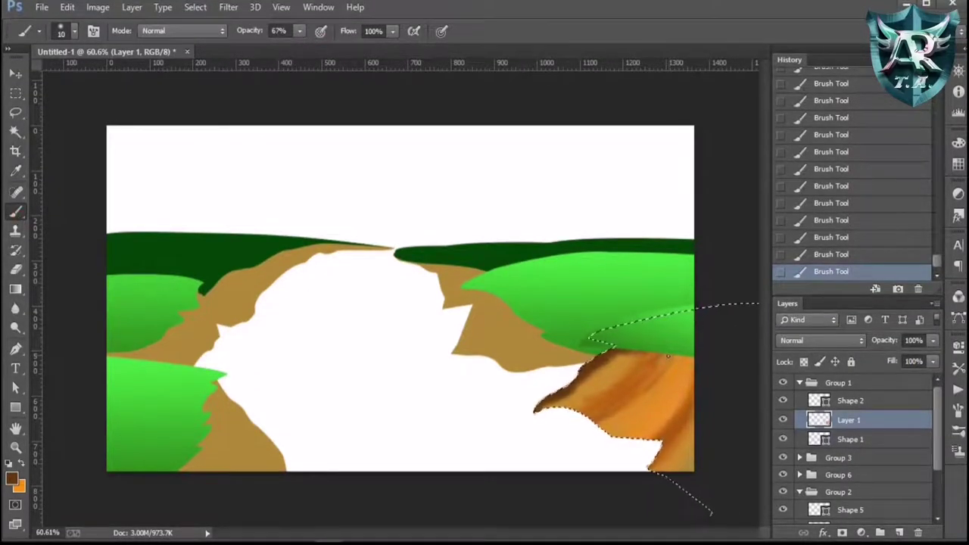
left_click_drag(664, 352, 626, 384)
left_click_drag(657, 350, 605, 395)
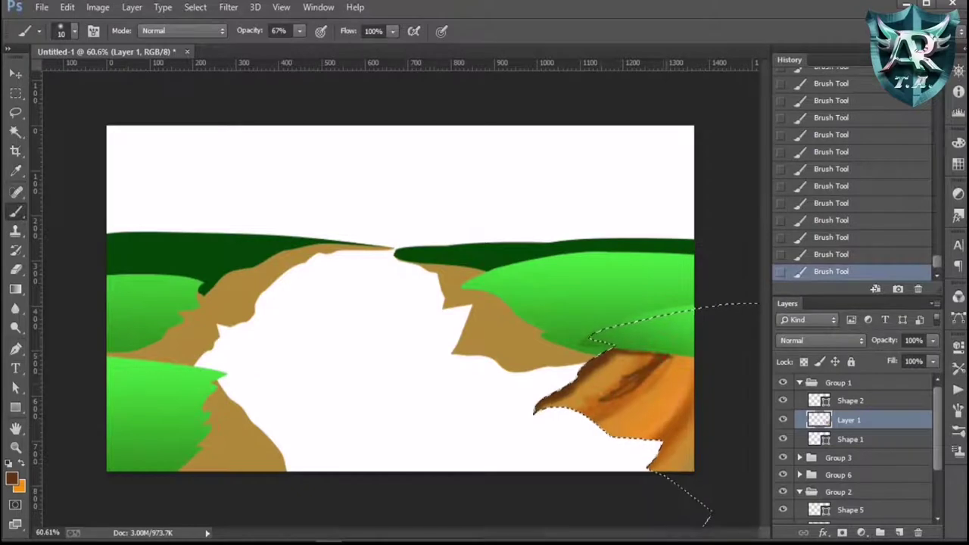
left_click(679, 354)
key("bracketleft")
key("bracketleft")
key("bracketleft")
mouse_move(679, 354)
left_mouse_down()
mouse_move(685, 398)
mouse_move(651, 432)
left_mouse_up()
left_click_drag(666, 371, 622, 421)
left_click_drag(651, 378, 601, 426)
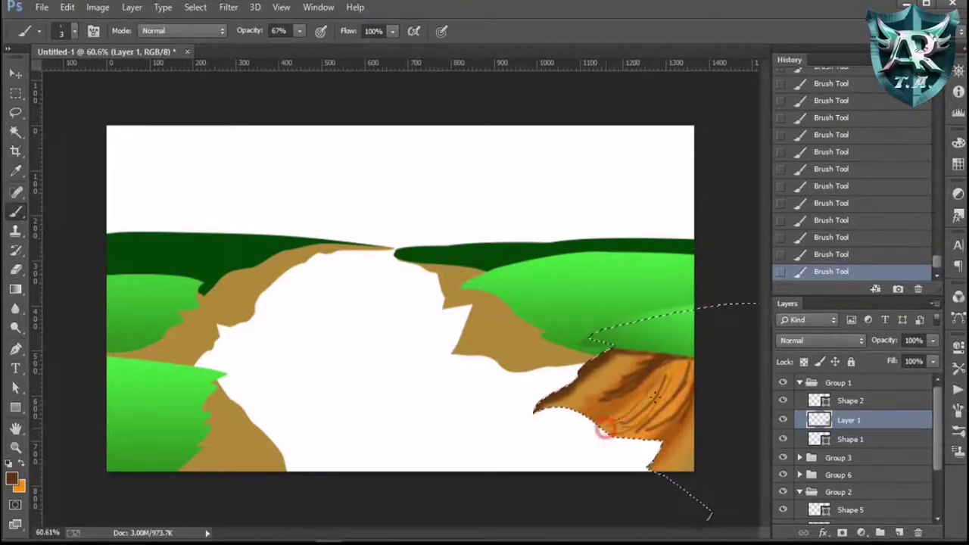
left_click_drag(643, 358, 575, 400)
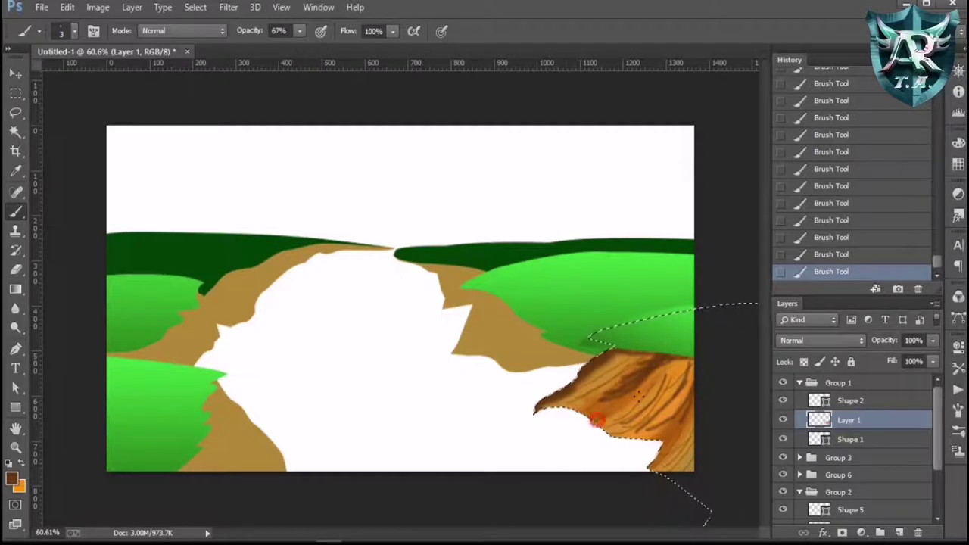
left_click_drag(652, 384, 598, 443)
Blend translucent orange strokes at 14% opacity over the grain lines
left_click(21, 463)
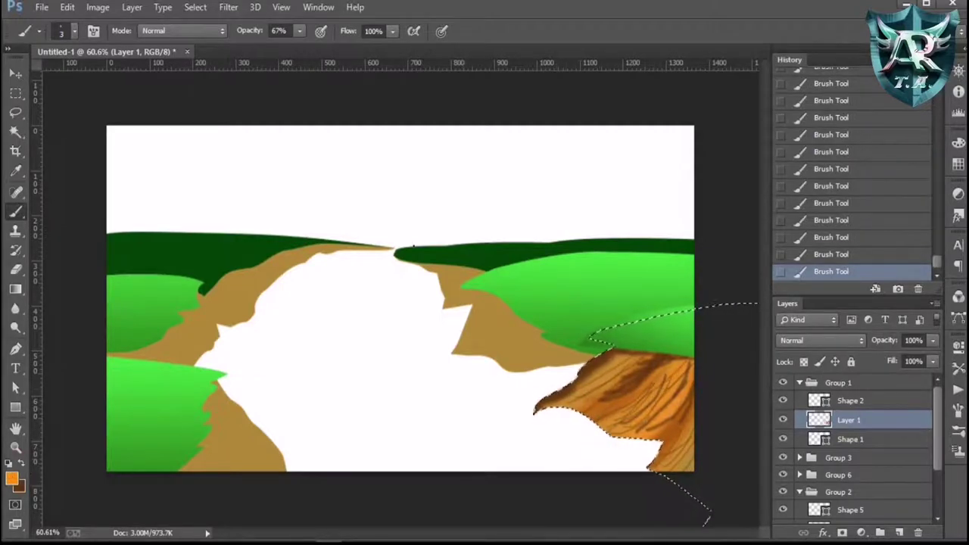
key("bracketright")
key("bracketright")
key("bracketright")
left_click(278, 30)
type("14")
key("bracketright")
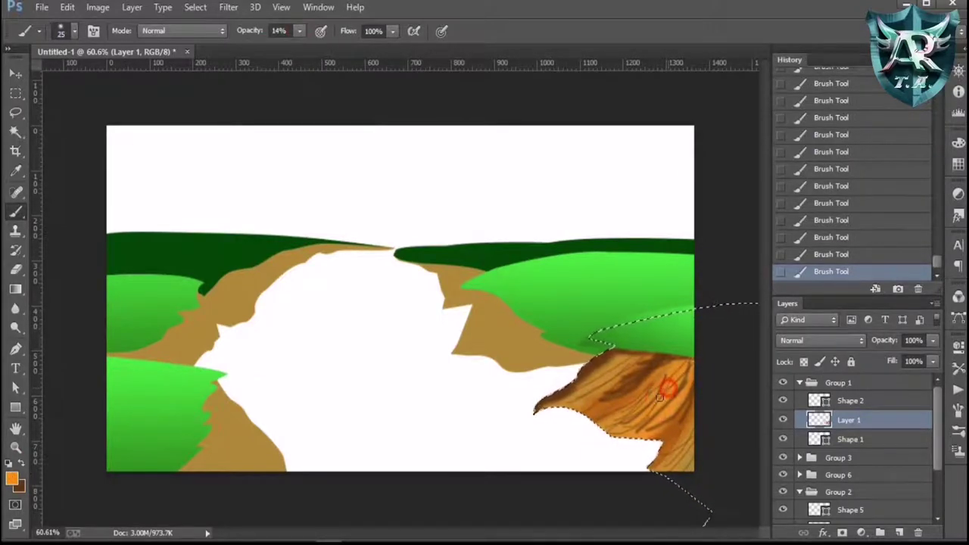
left_click_drag(657, 384, 636, 413)
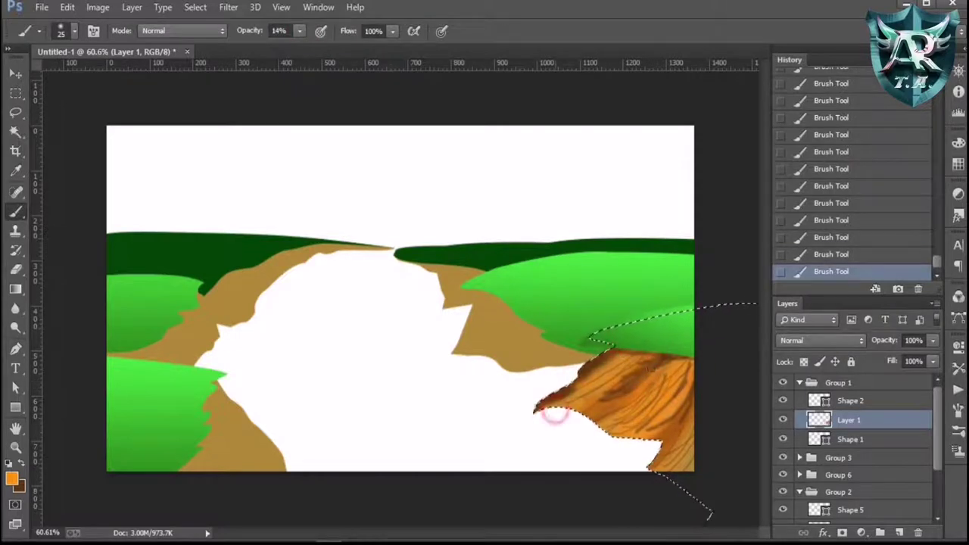
left_click_drag(616, 350, 561, 395)
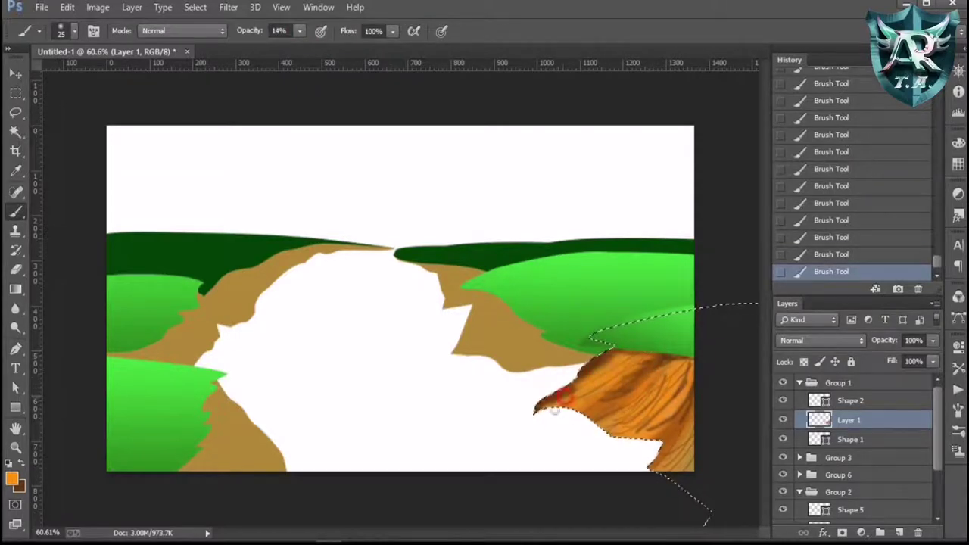
Add more dark-brown wood-grain strokes across the cliff face
left_click(11, 477)
left_click(930, 84)
mouse_move(640, 354)
left_mouse_down()
mouse_move(598, 399)
mouse_move(614, 367)
left_mouse_up()
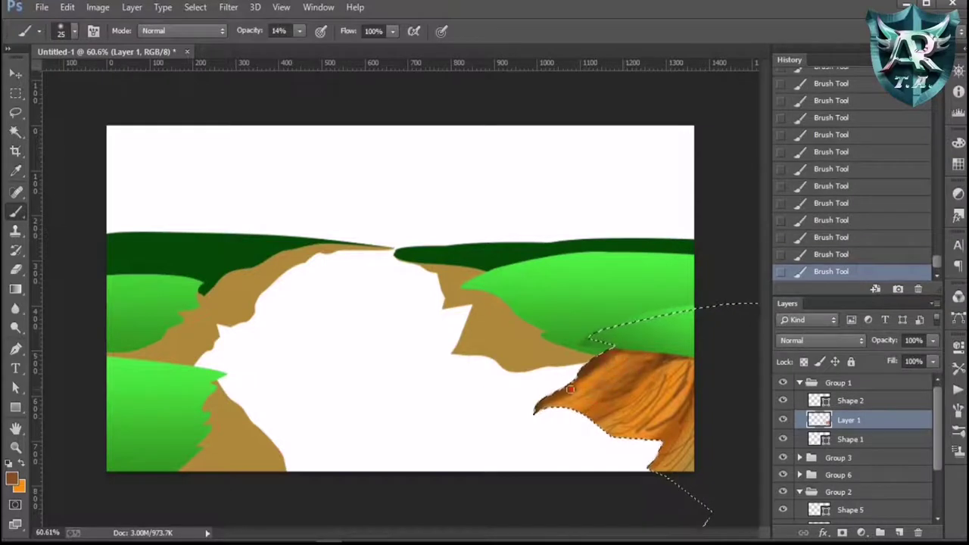
mouse_move(639, 421)
left_mouse_down()
mouse_move(670, 371)
mouse_move(650, 379)
mouse_move(613, 422)
left_mouse_up()
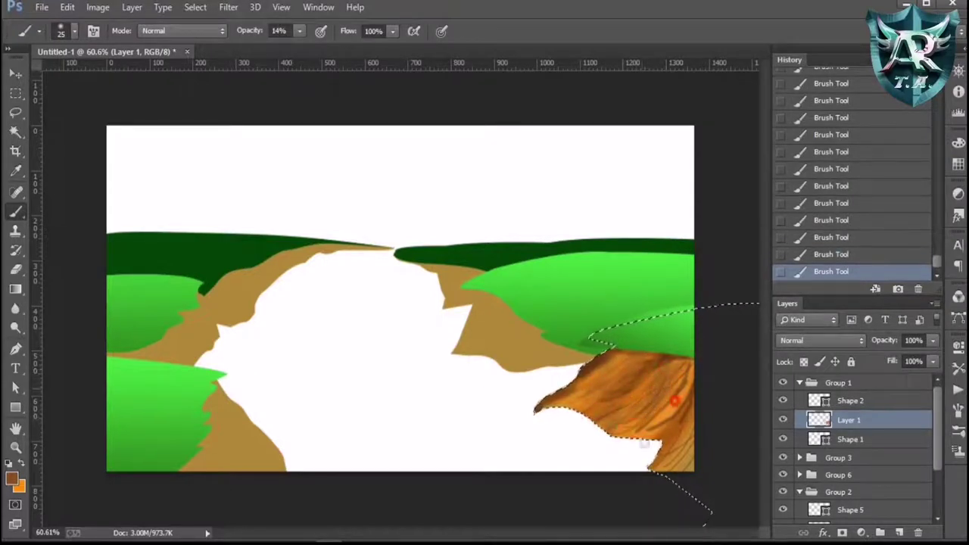
mouse_move(673, 399)
left_mouse_down()
mouse_move(636, 401)
mouse_move(620, 426)
left_mouse_up()
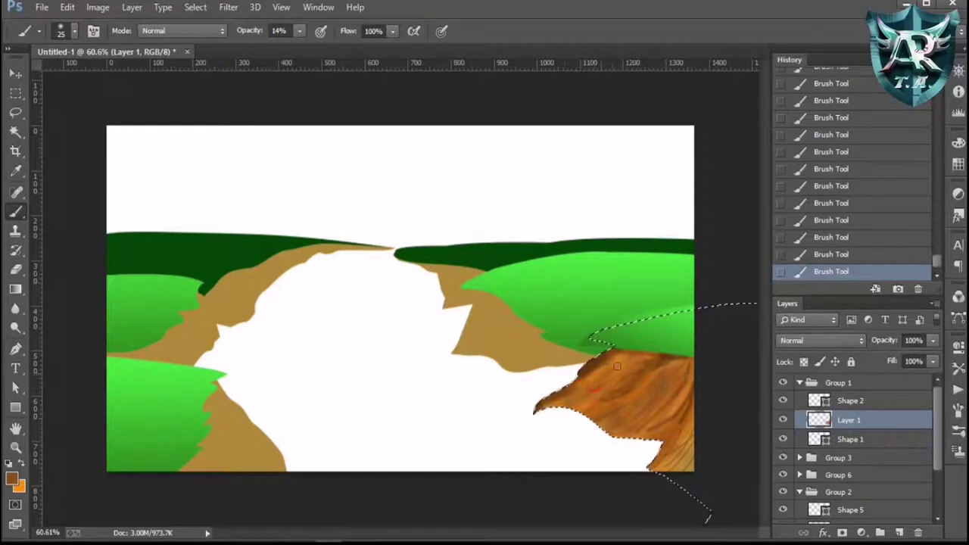
left_click_drag(617, 367, 605, 395)
left_click_drag(674, 401, 650, 430)
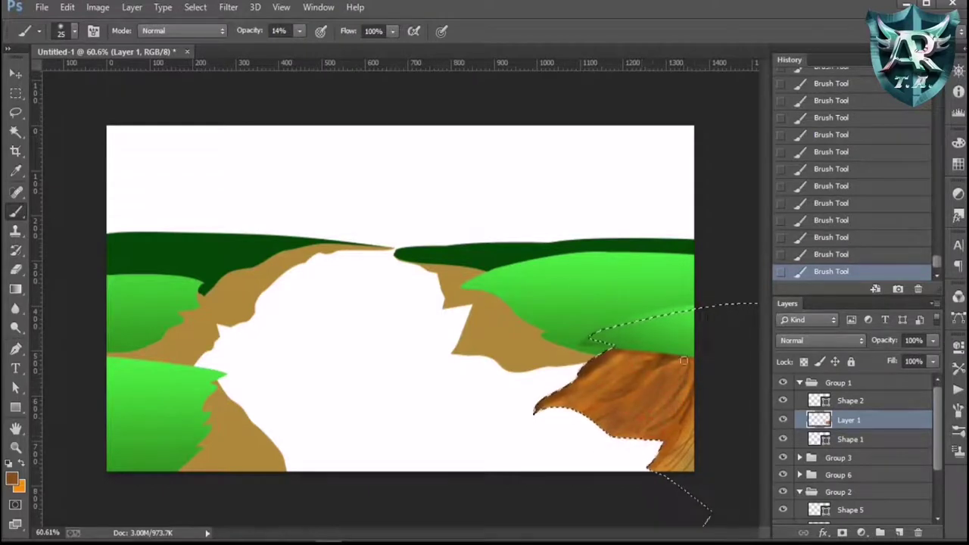
left_click_drag(683, 362, 673, 455)
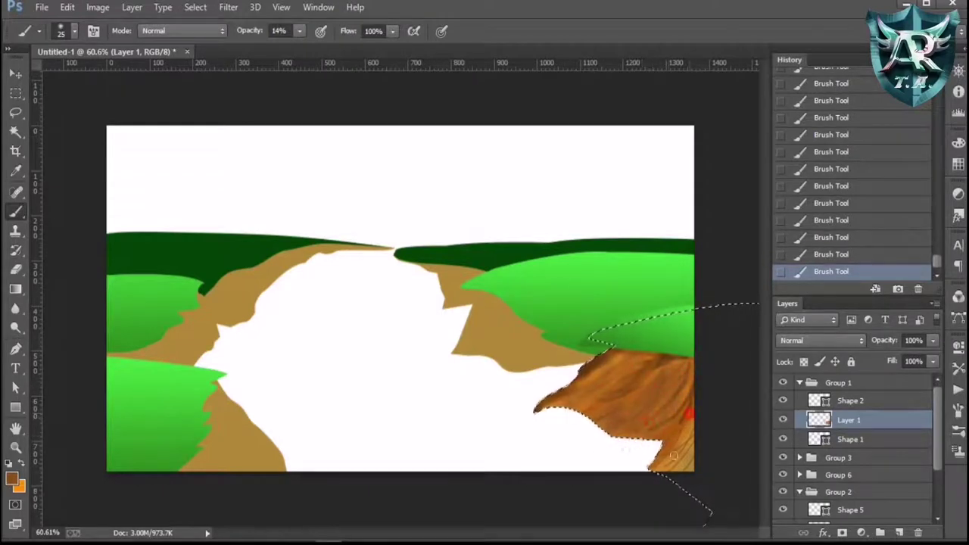
Brighten the lower-right cliff with bright orange strokes
left_click(12, 478)
key("Return")
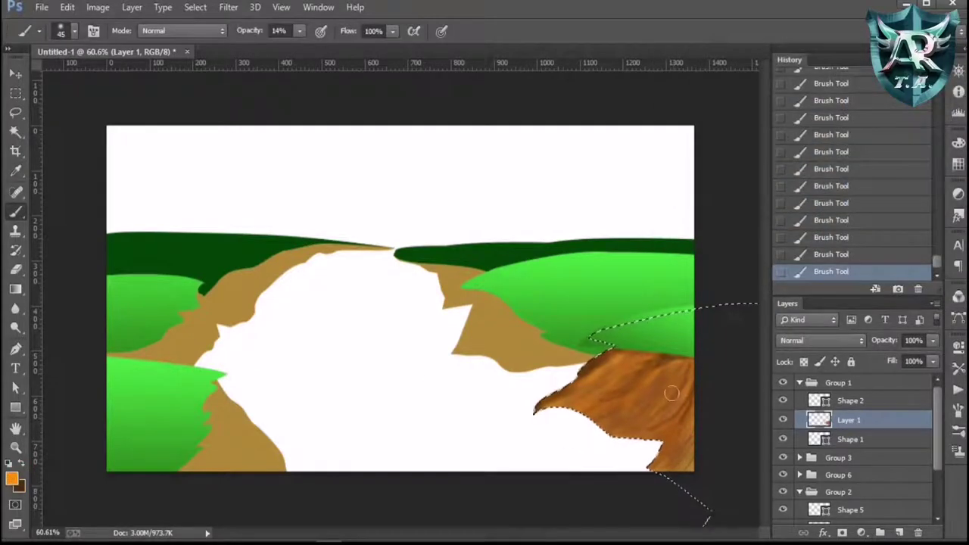
left_click_drag(673, 363, 606, 439)
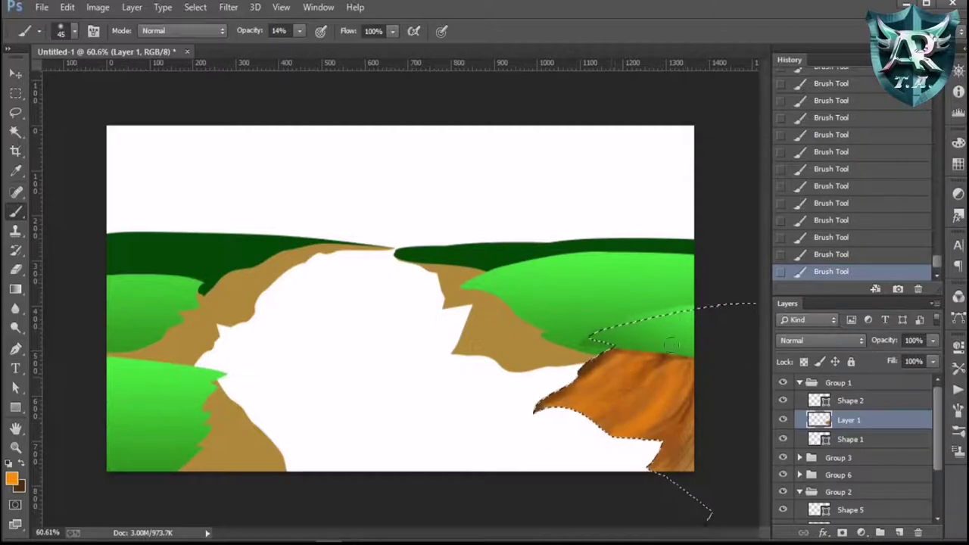
left_click_drag(663, 371, 696, 430)
left_click(12, 476)
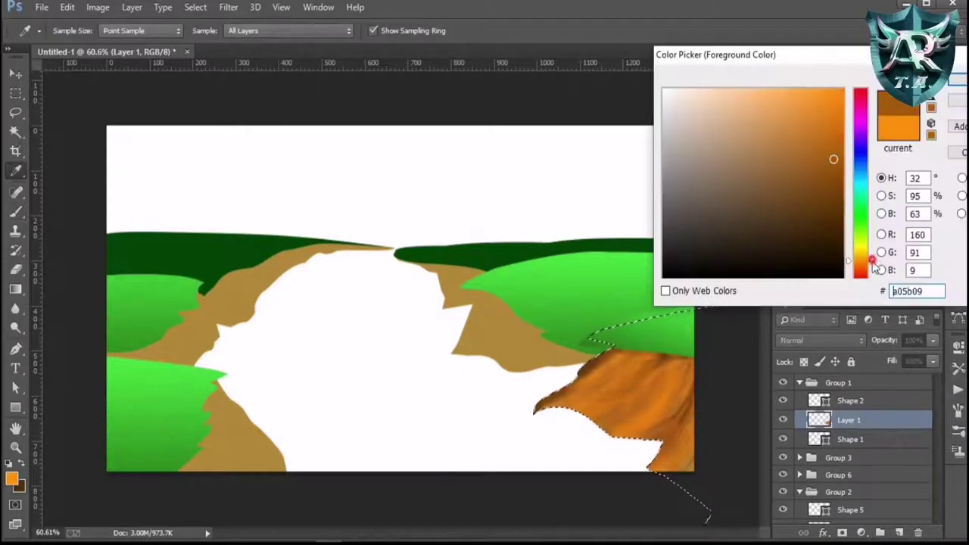
Paint darker orange streaks rising across the cliff face
left_click(833, 134)
left_click(897, 103)
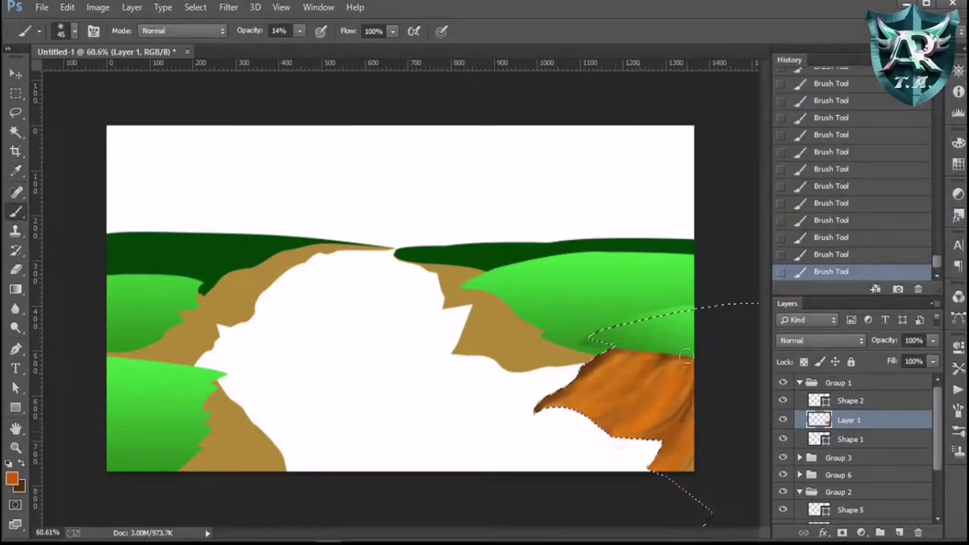
left_click_drag(606, 409, 662, 366)
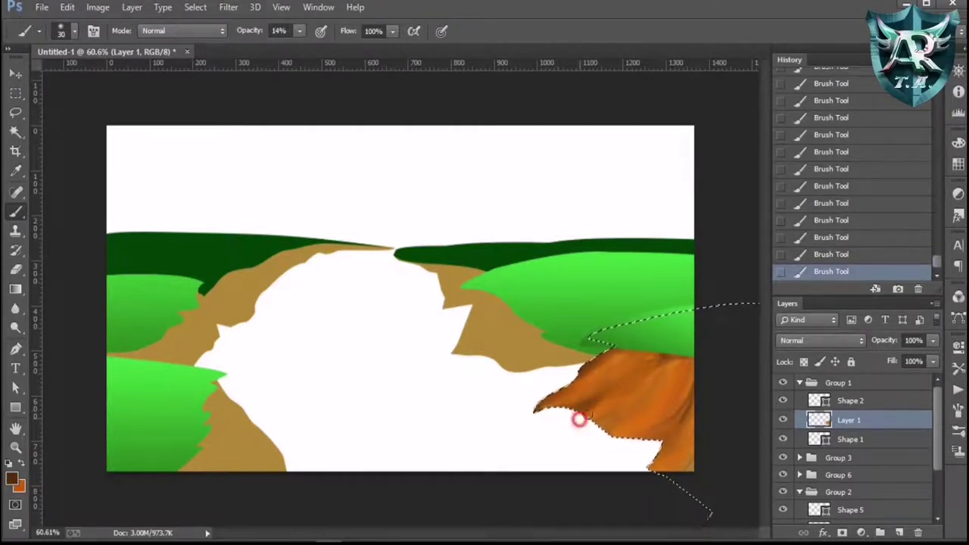
left_click_drag(597, 400, 635, 360)
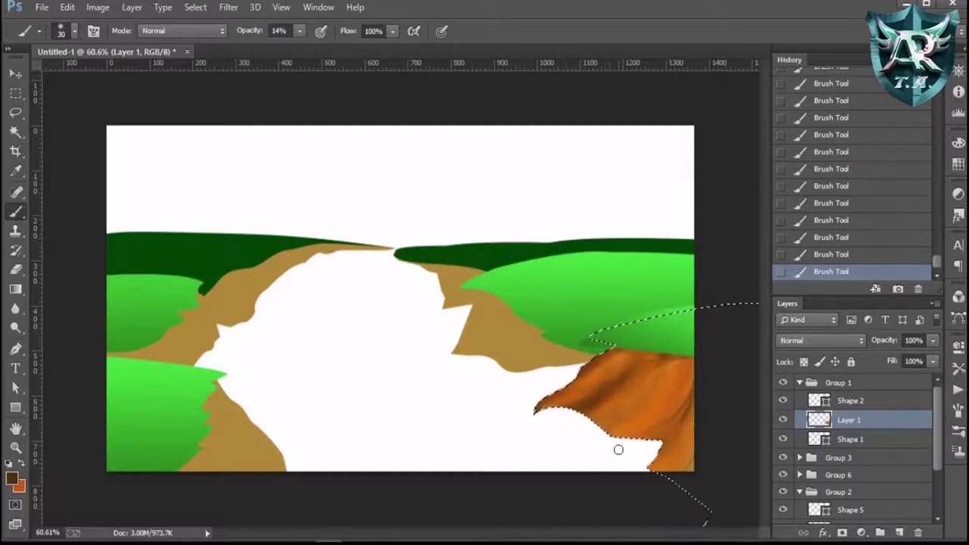
left_click_drag(630, 410, 669, 364)
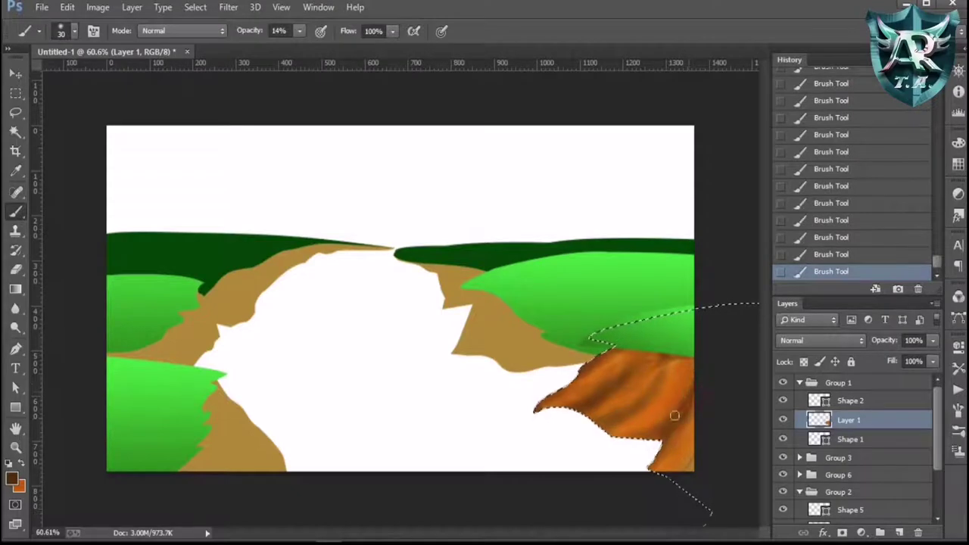
left_click_drag(667, 468, 655, 478)
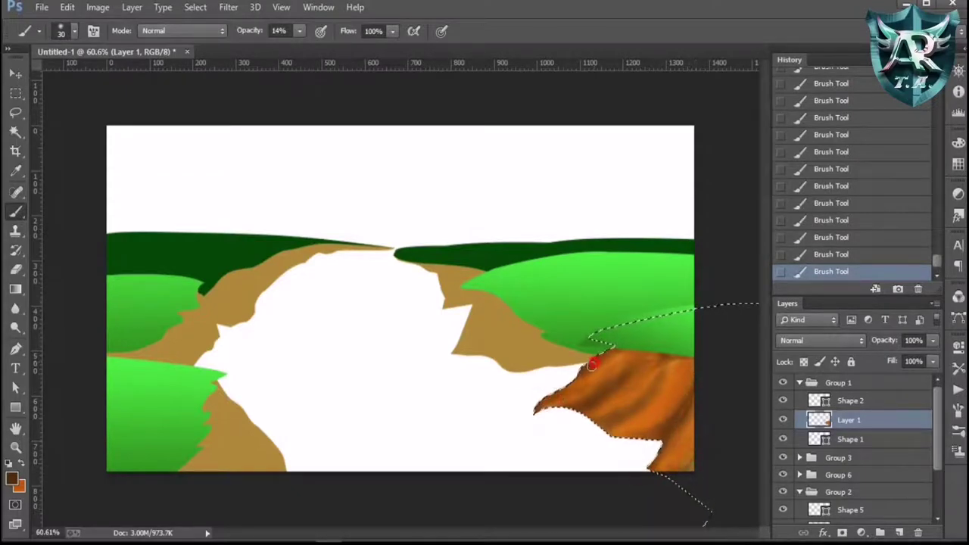
mouse_move(592, 364)
left_mouse_down()
mouse_move(579, 401)
mouse_move(681, 371)
mouse_move(693, 399)
left_mouse_up()
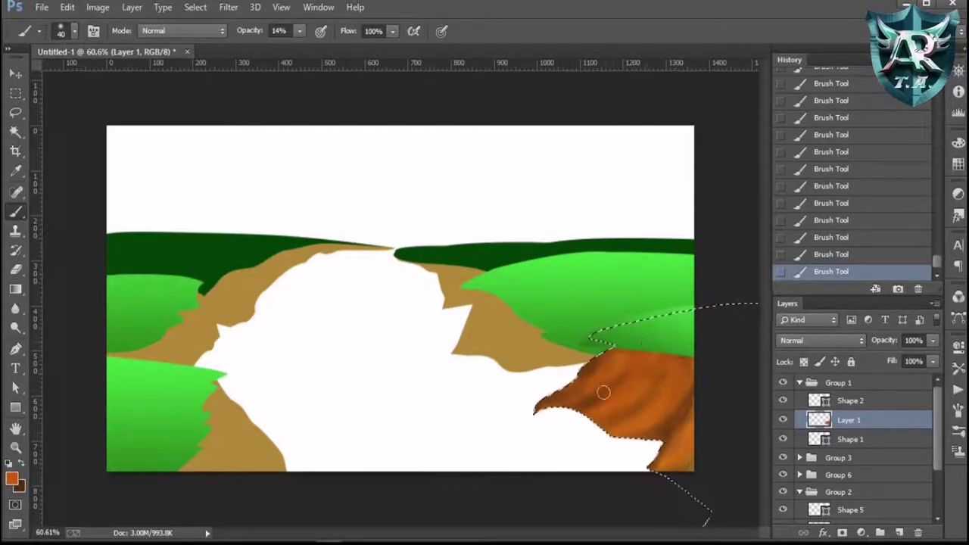
left_click_drag(653, 329, 658, 360)
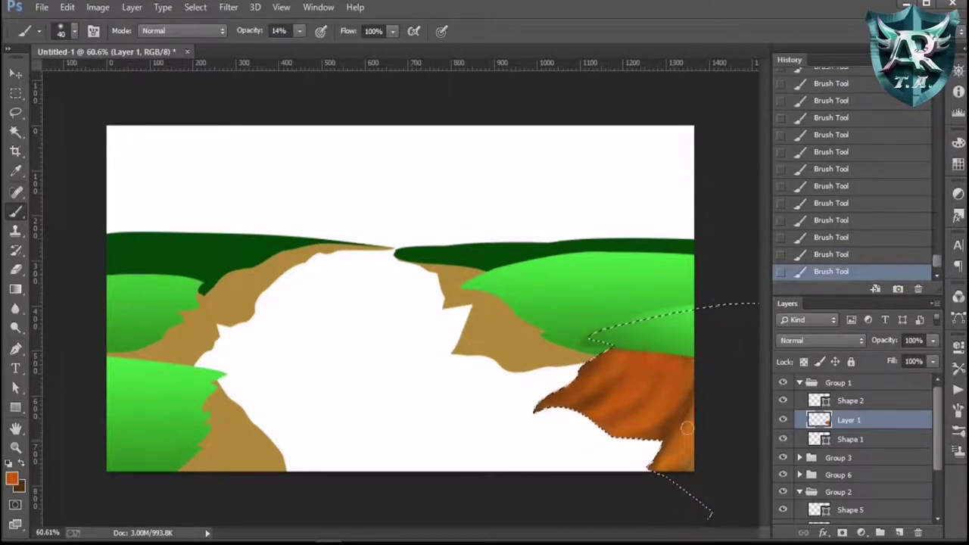
Add dark-brown streaks to the cliff at 26% opacity with a slightly larger brush
key("x")
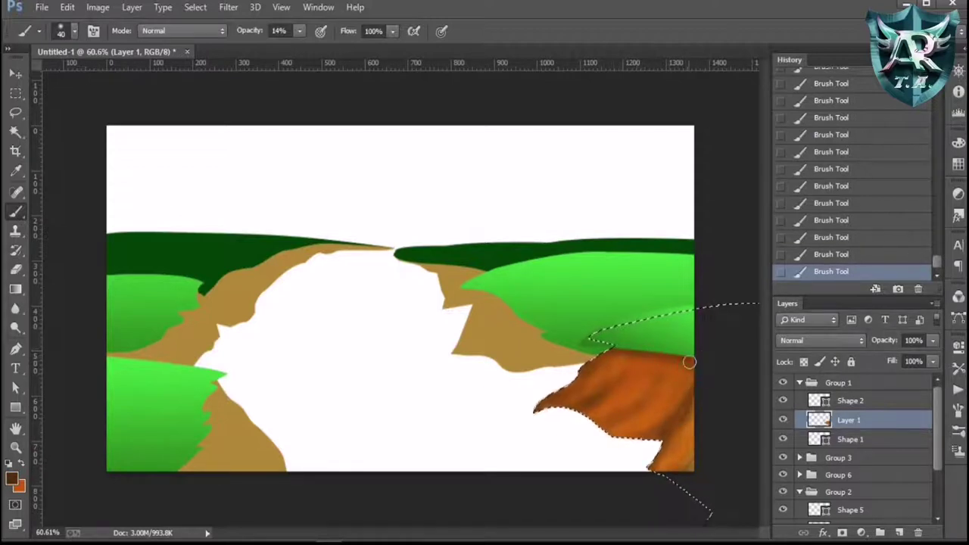
left_click_drag(689, 362, 643, 345)
left_click_drag(300, 30, 309, 47)
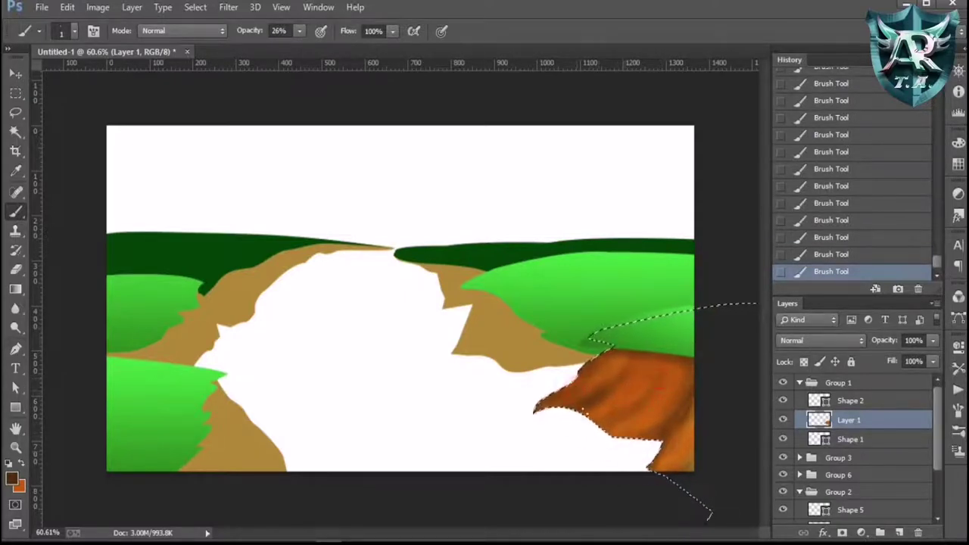
key("bracketright")
key("bracketright")
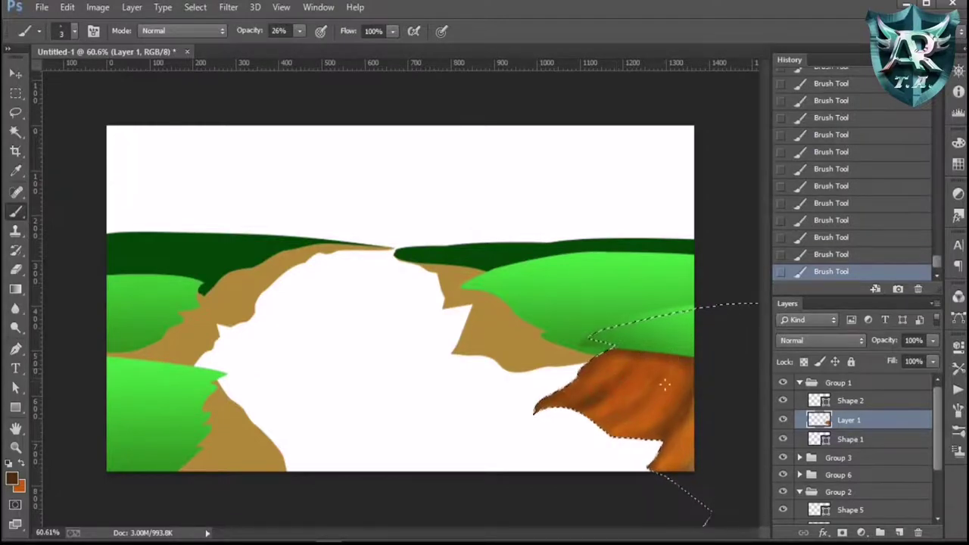
left_click_drag(644, 382, 616, 444)
left_click_drag(577, 390, 684, 364)
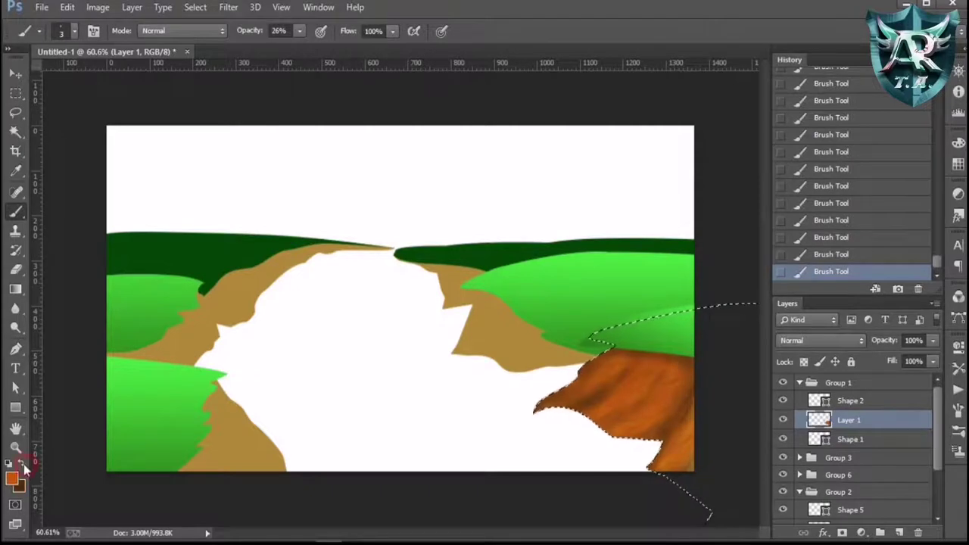
Blend the cliff with larger, fainter orange-brown strokes, covering the red spot
left_click(674, 375, "alt")
left_click_drag(299, 30, 281, 47)
left_click_drag(661, 411, 625, 413)
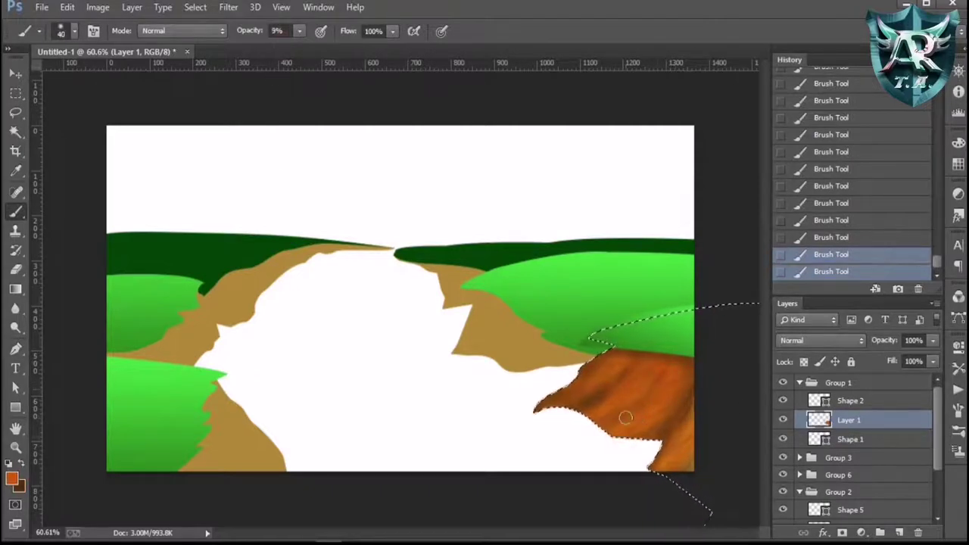
left_click_drag(638, 378, 678, 440)
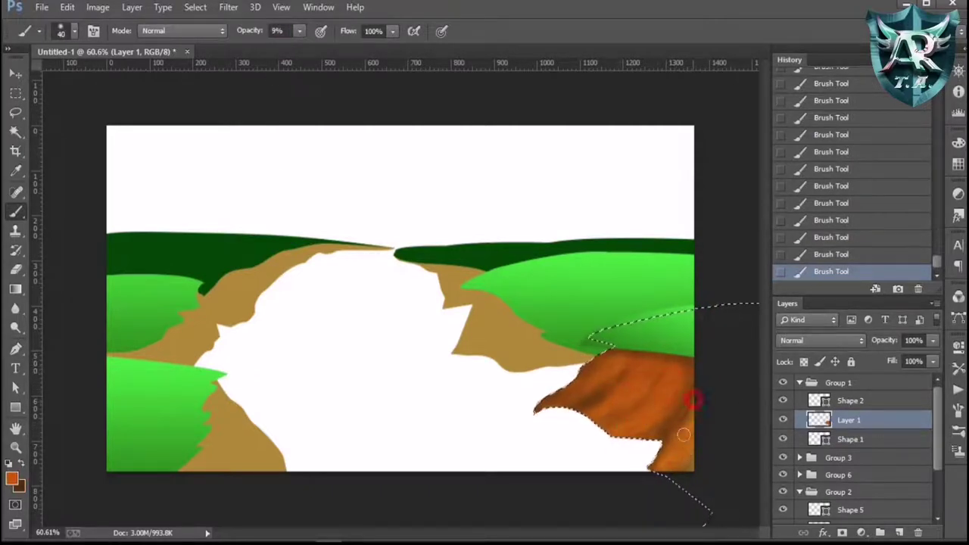
left_click_drag(612, 353, 644, 367)
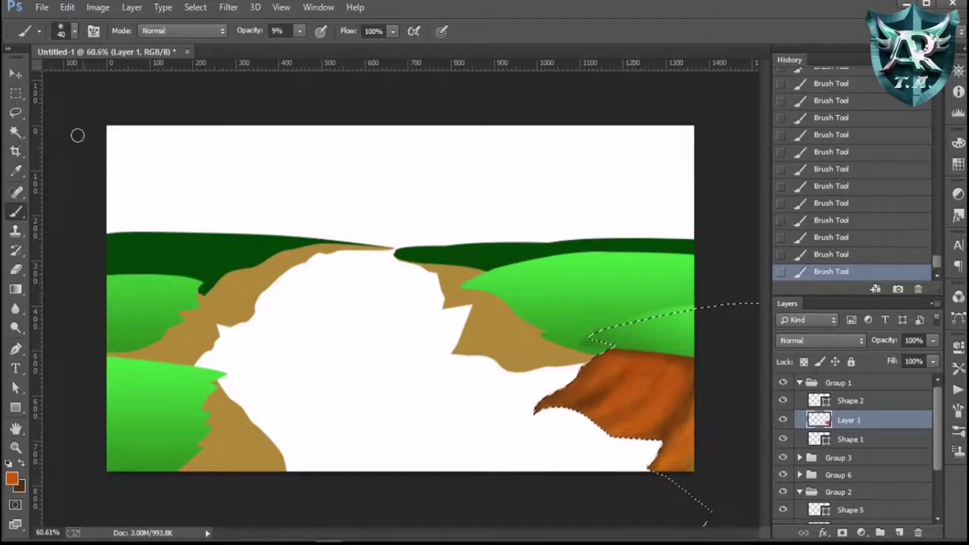
Deselect, then load the green hill layer Shape 2's outline as a selection
left_click(15, 74)
key("ctrl+d")
scroll(557, 401, "down", 1)
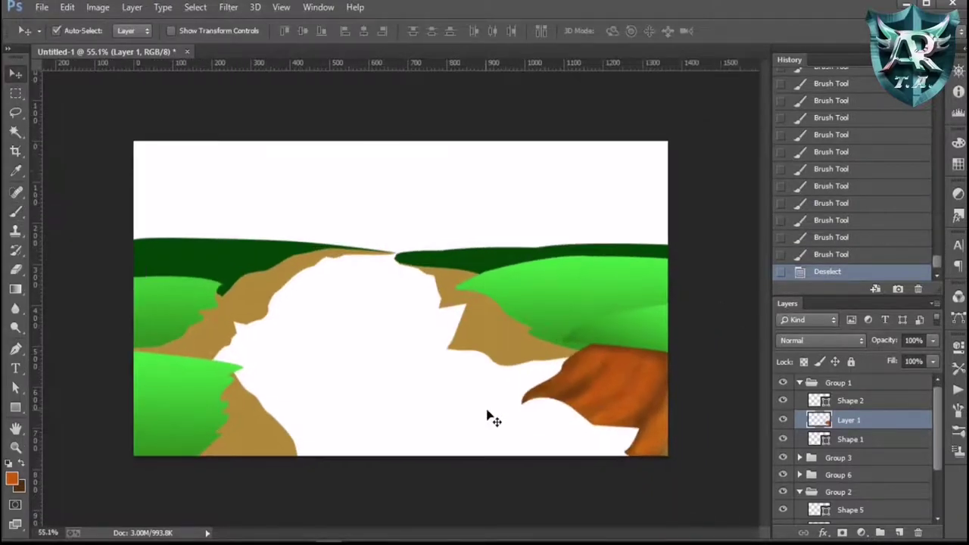
scroll(519, 405, "up", 1)
left_click(666, 340)
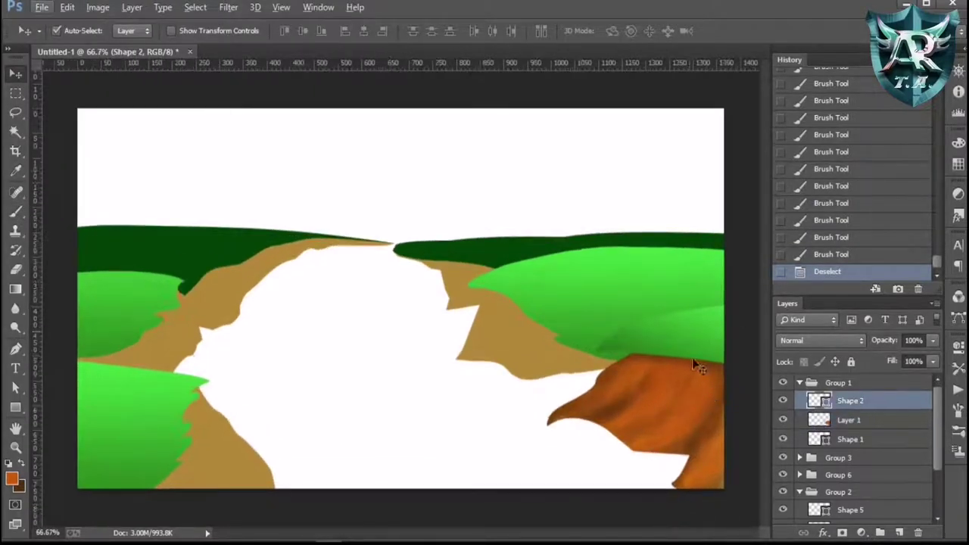
scroll(691, 345, "up", 1)
left_click(819, 401, "ctrl")
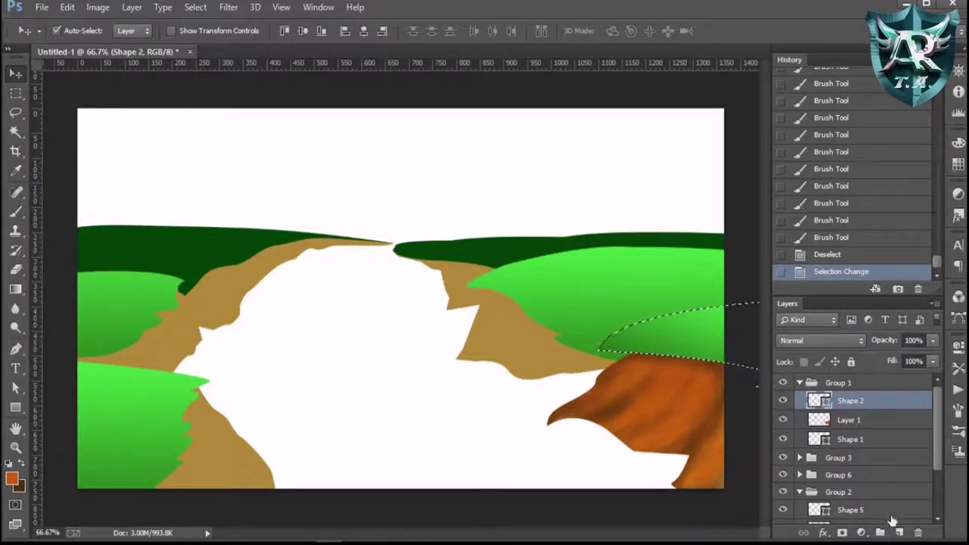
Add a new layer and draw a Pen shape outline over the right green hill
key("ctrl+shift+alt+n")
left_click(15, 212)
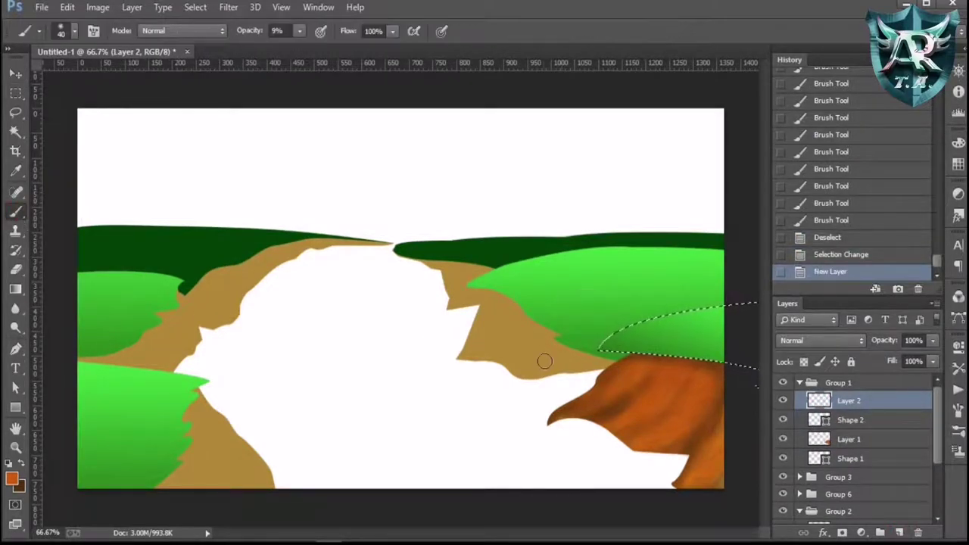
left_click(15, 353)
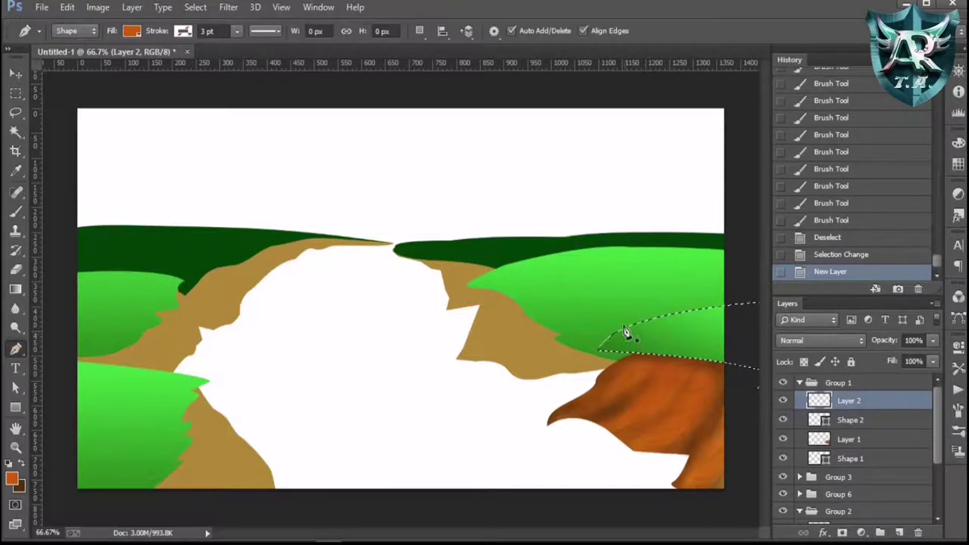
left_click(648, 321)
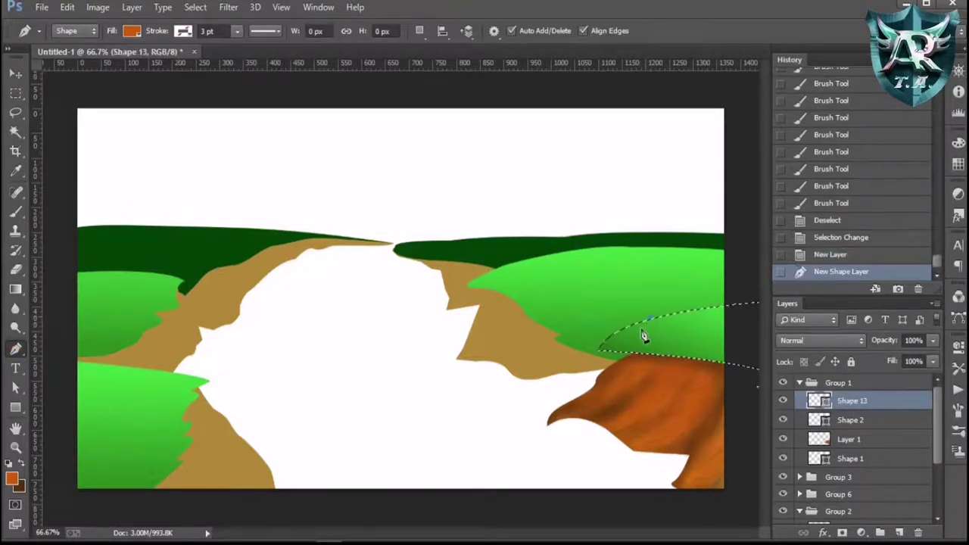
left_click(635, 339)
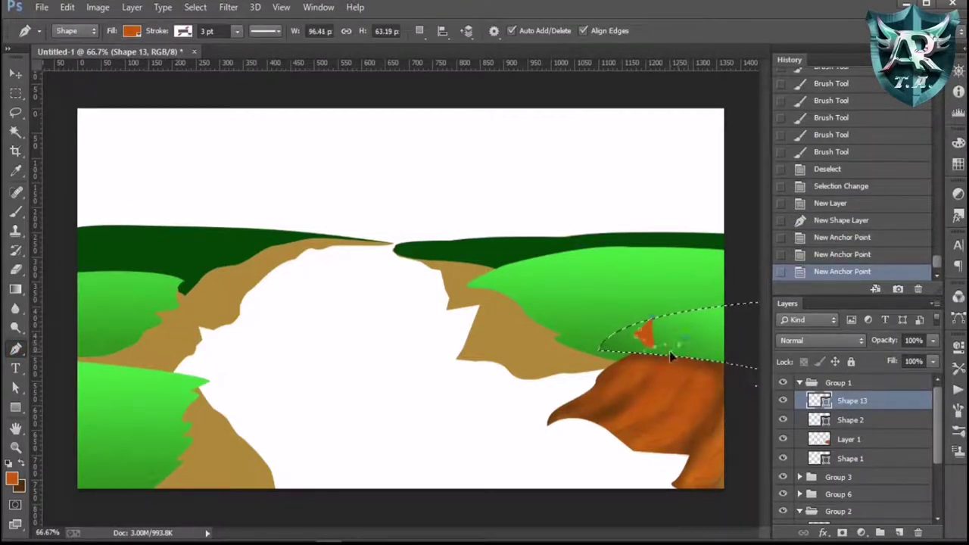
left_click(670, 358)
left_click(685, 337)
left_click(720, 362)
left_click(703, 338)
left_click(738, 341)
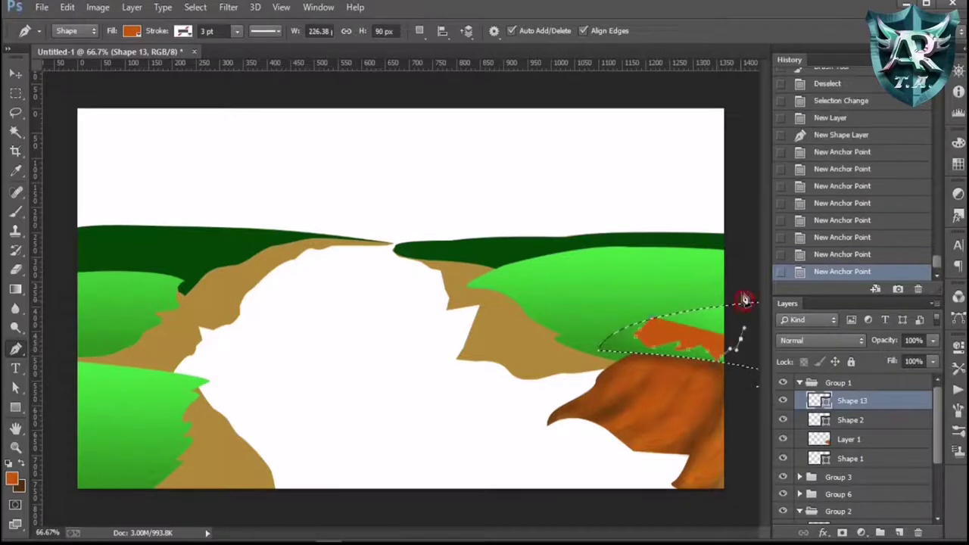
left_click(744, 300)
left_click(715, 305)
left_click(645, 310)
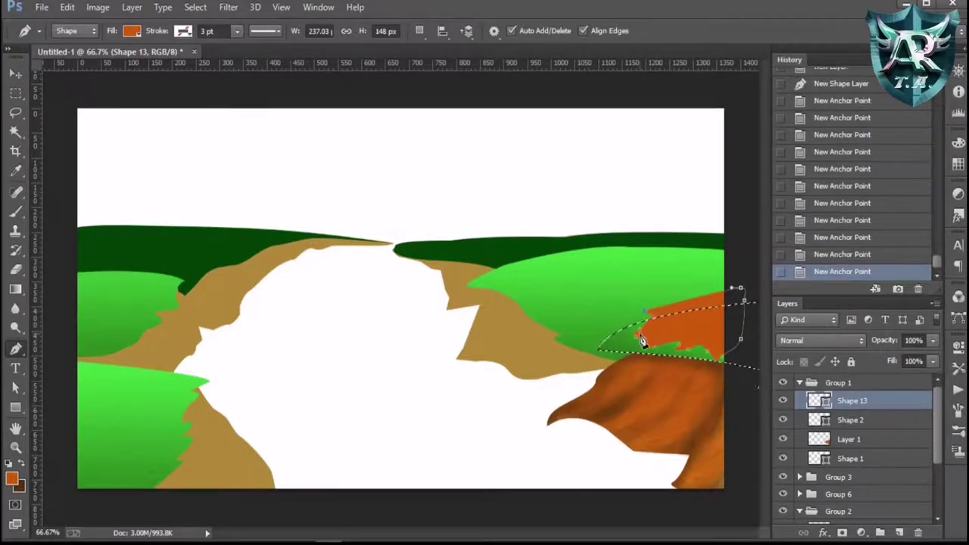
left_click(659, 360)
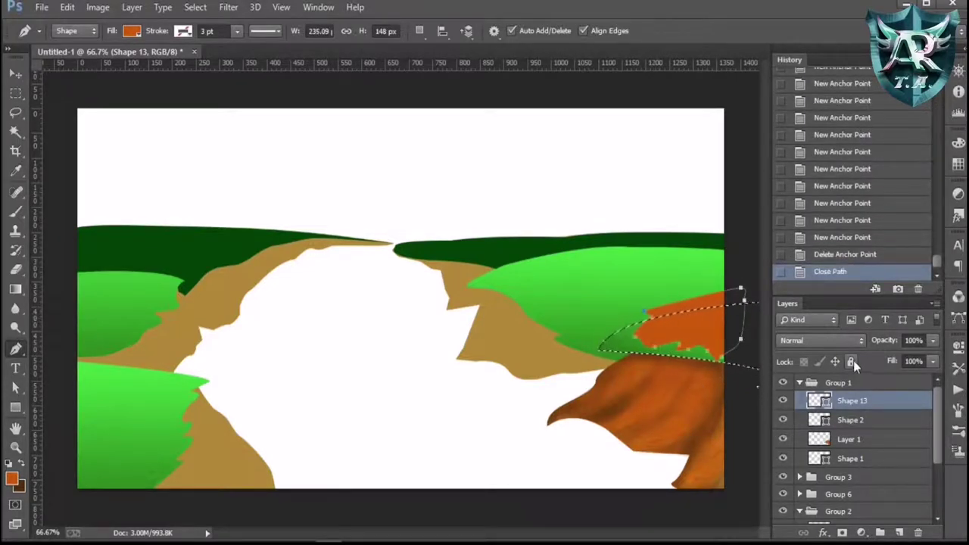
Fill the shape bright green, set its opacity to 70%, and clip it to the hill
left_click(132, 31)
left_click(79, 118)
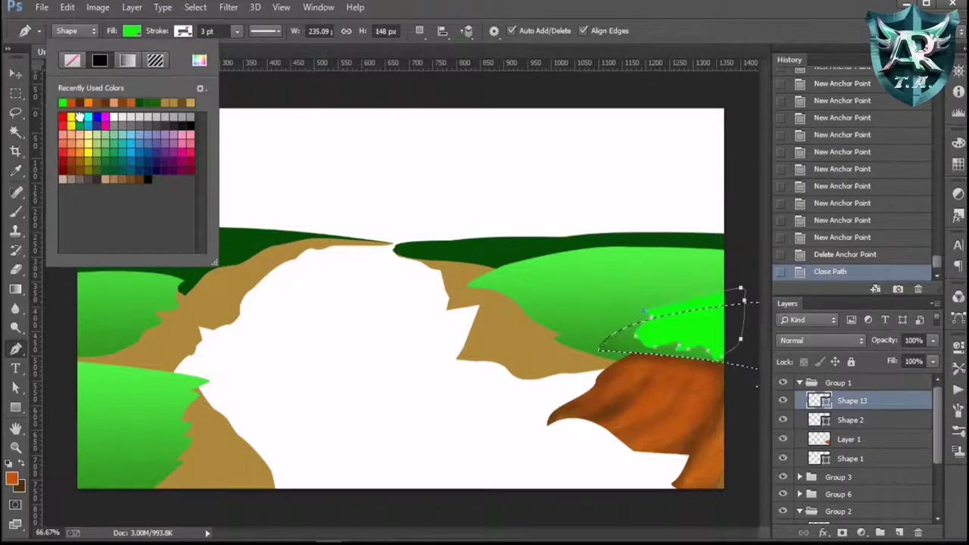
left_click(14, 74)
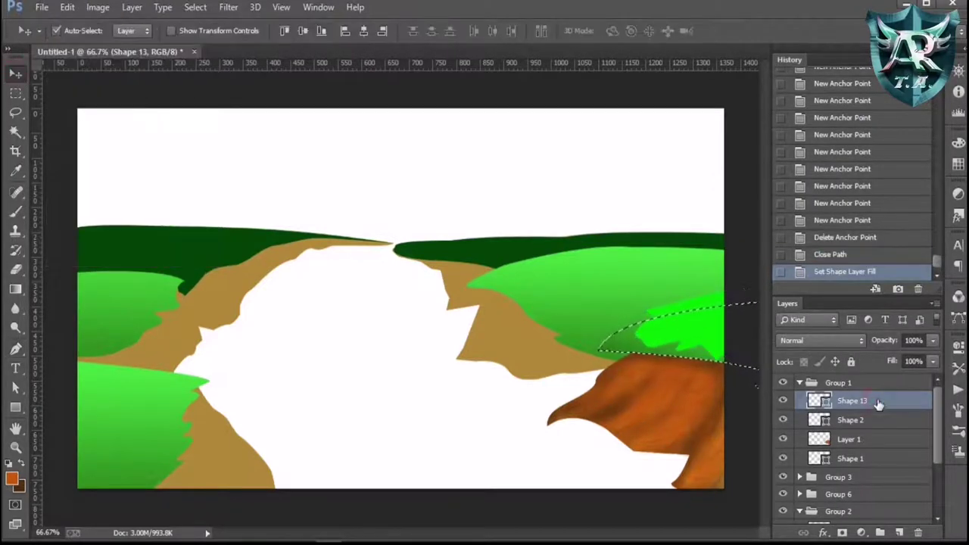
left_click(914, 341)
key("Down")
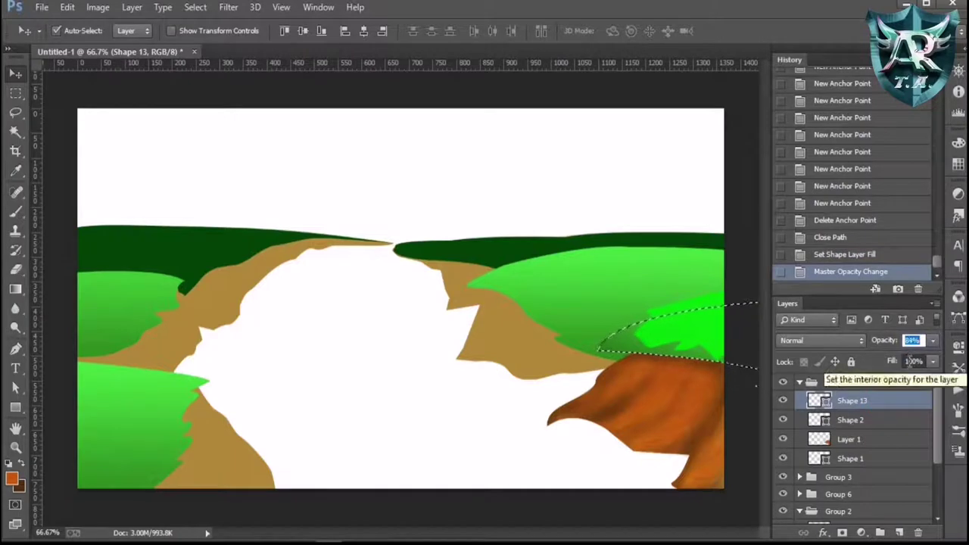
type("70")
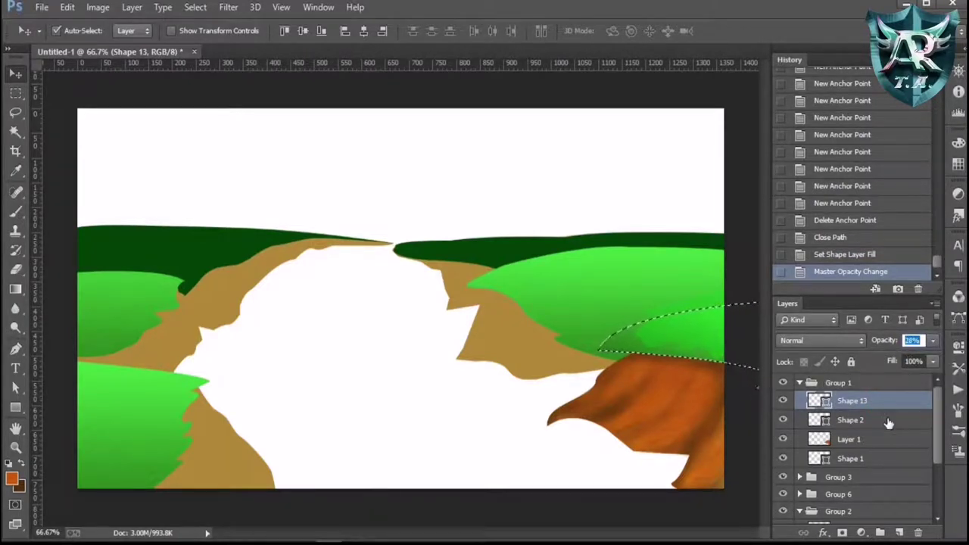
key("ctrl+alt+g")
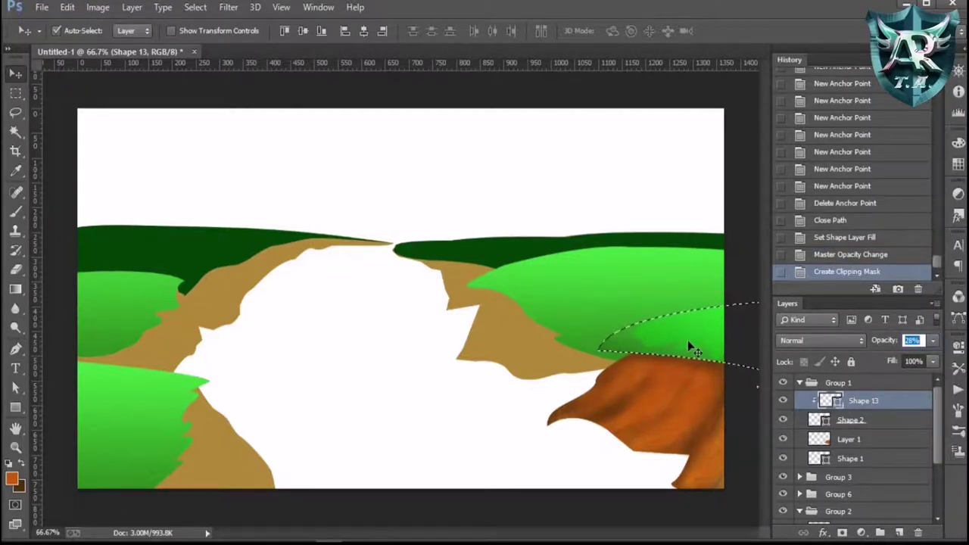
Paint darker green shading inside the hill on a new layer
left_click(15, 214)
left_click(895, 533)
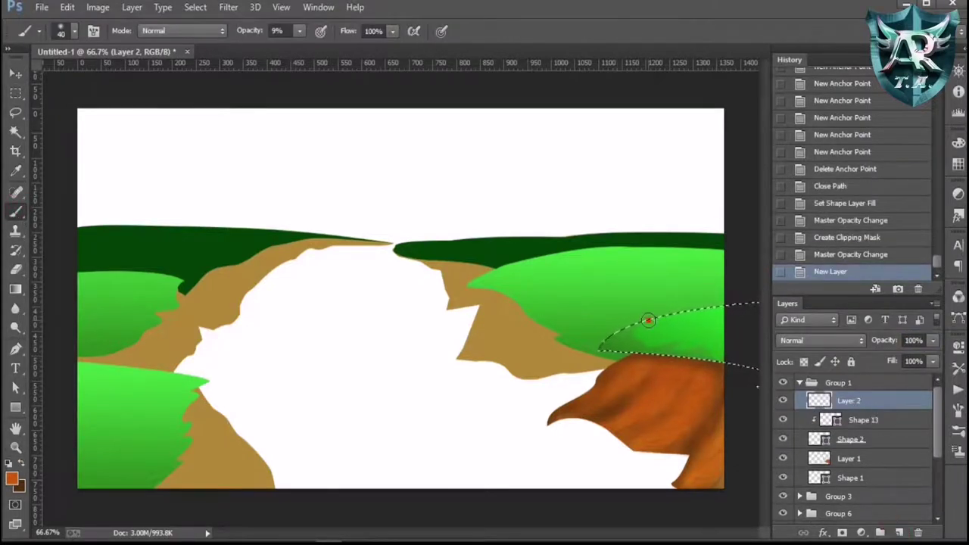
mouse_move(649, 320)
left_mouse_down()
mouse_move(727, 310)
mouse_move(628, 318)
mouse_move(595, 341)
mouse_move(681, 356)
mouse_move(594, 351)
mouse_move(718, 365)
left_mouse_up()
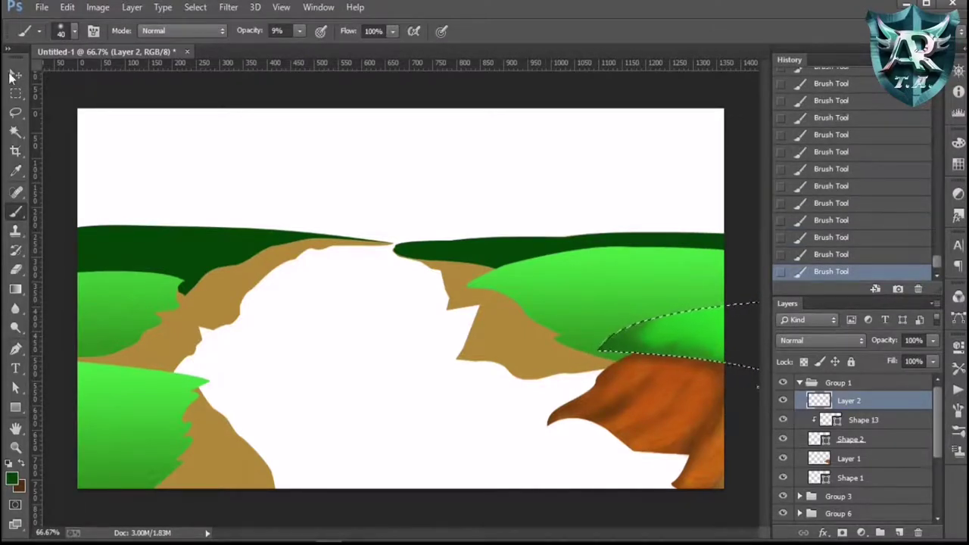
left_click(13, 75)
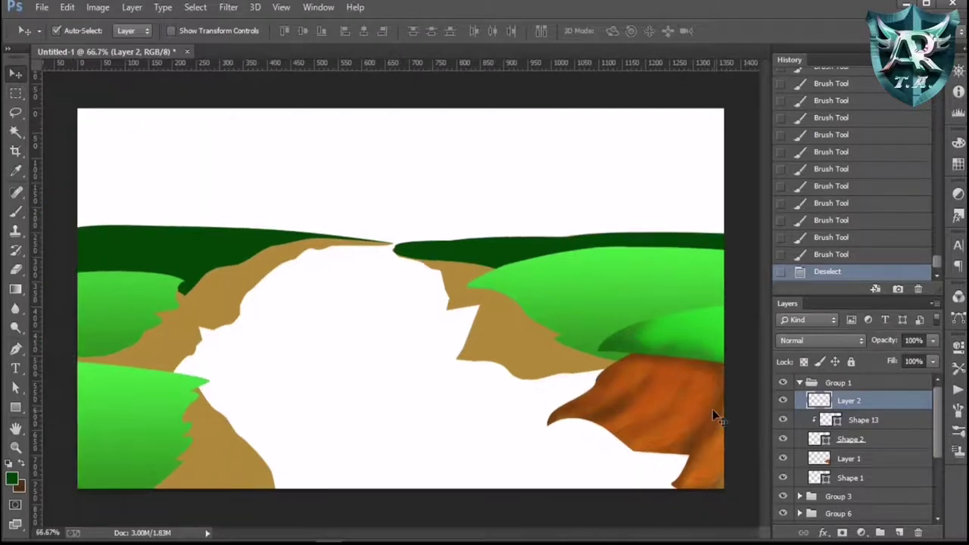
left_click(851, 438)
Reshape the hill's lower edge path above the cliff, adding an anchor point
key("a")
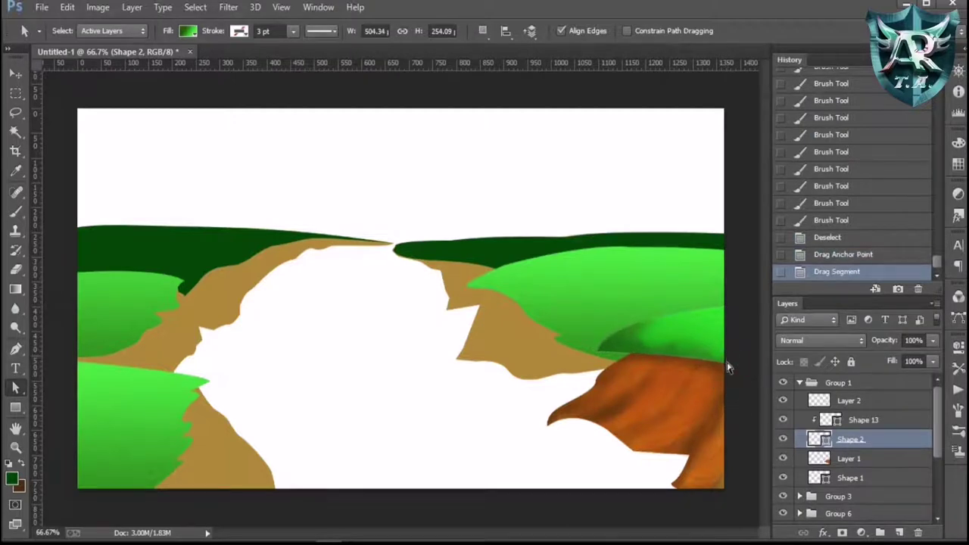
key("p")
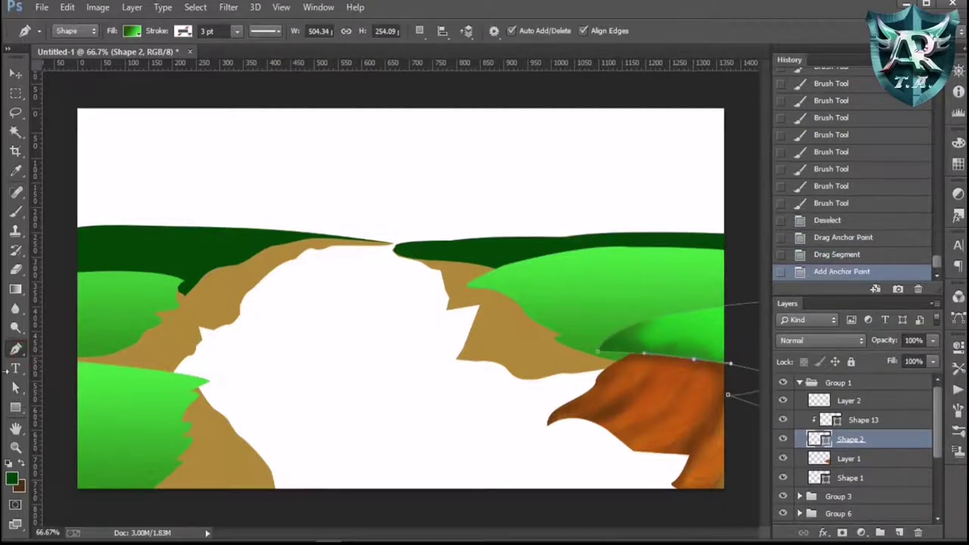
key("a")
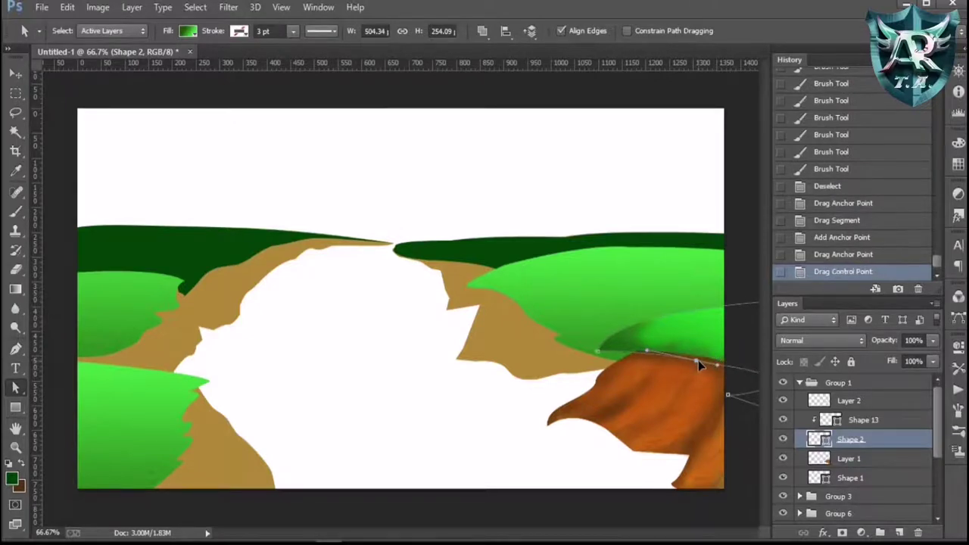
left_click_drag(698, 361, 702, 363)
key("p")
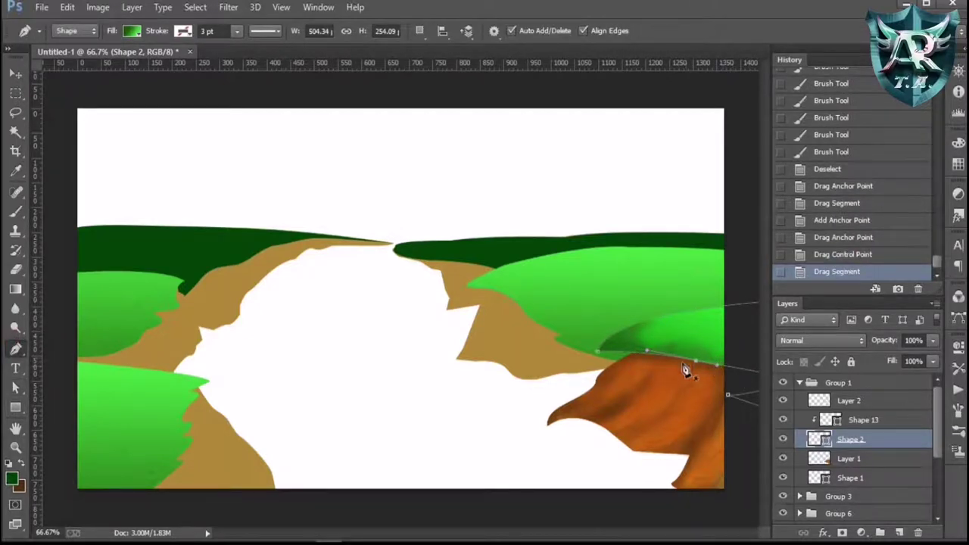
left_click(685, 371)
key("a")
scroll(681, 378, "up", 1)
scroll(509, 371, "right", 3)
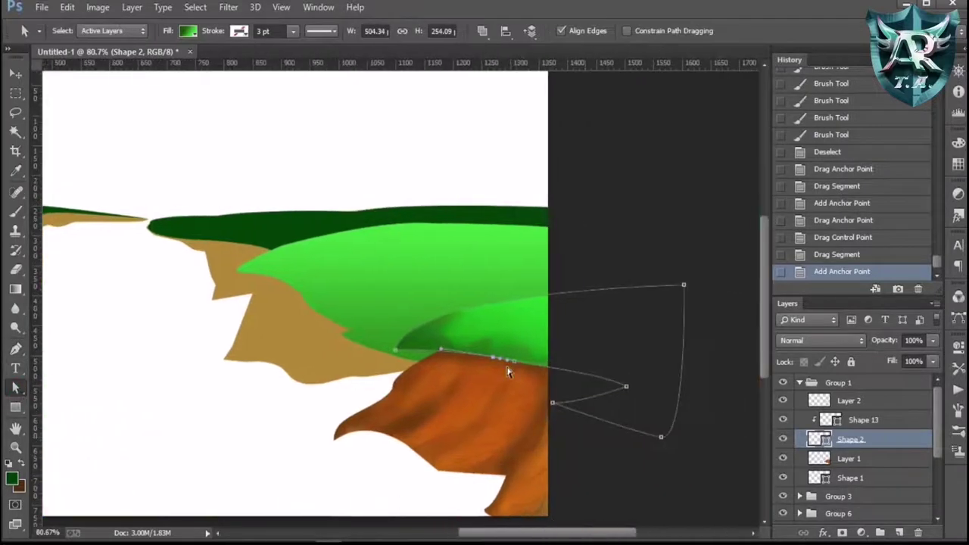
mouse_move(544, 367)
left_mouse_down()
mouse_move(521, 373)
mouse_move(595, 368)
left_mouse_up()
key("v")
left_click(677, 378)
On Layer 2, paint soft green strokes where the hill meets the orange cliff
key("ctrl+0")
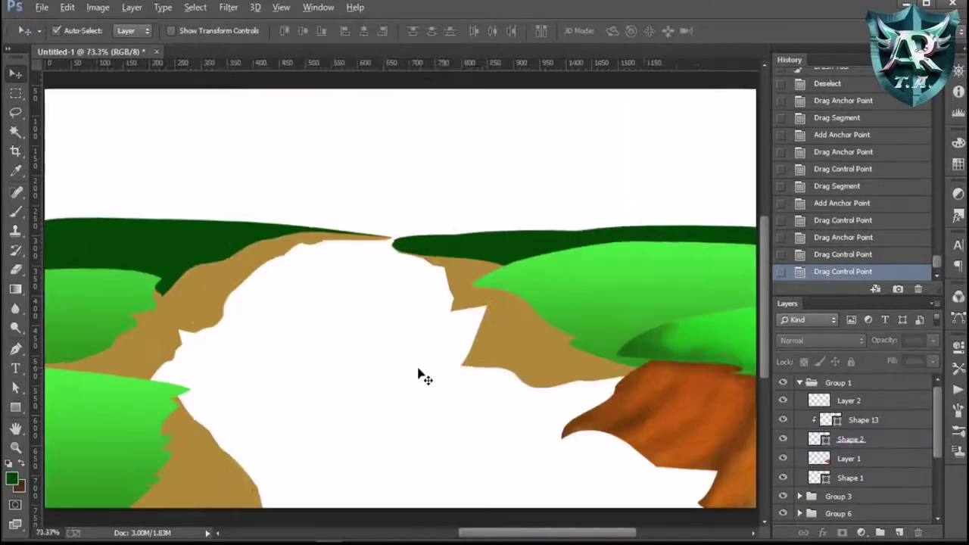
scroll(530, 393, "down", 2)
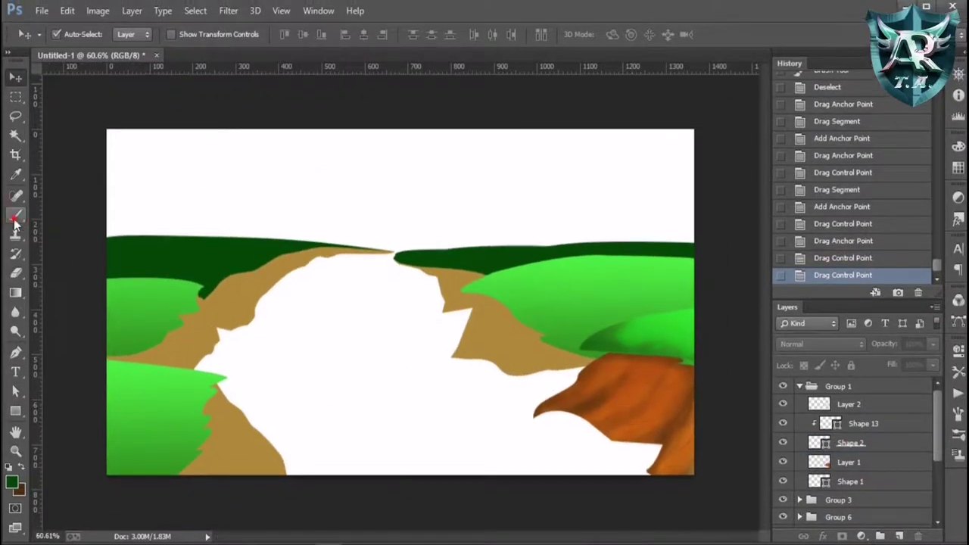
left_click(14, 216)
left_click(867, 408)
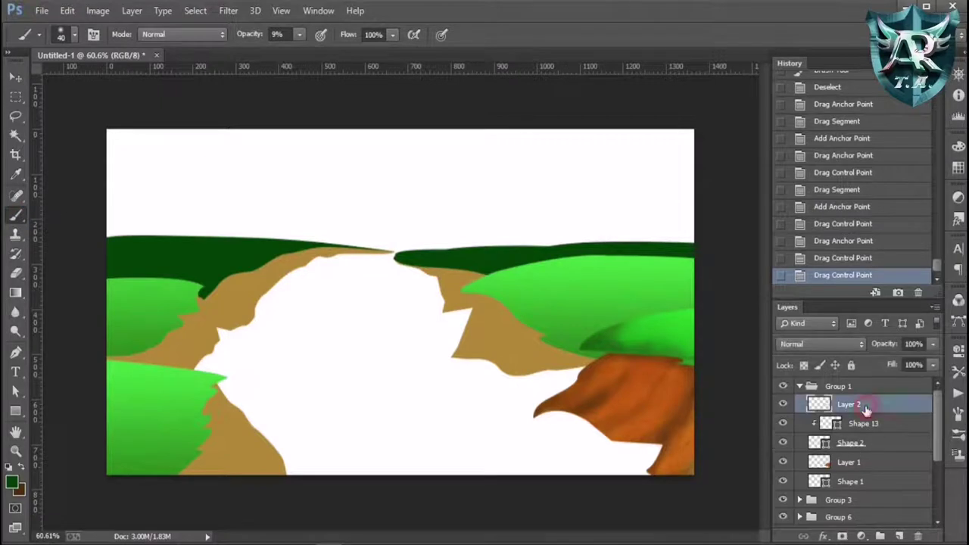
mouse_move(604, 354)
left_mouse_down()
mouse_move(666, 360)
mouse_move(644, 363)
left_mouse_up()
mouse_move(643, 364)
left_mouse_down()
mouse_move(633, 368)
mouse_move(641, 353)
mouse_move(676, 359)
left_mouse_up()
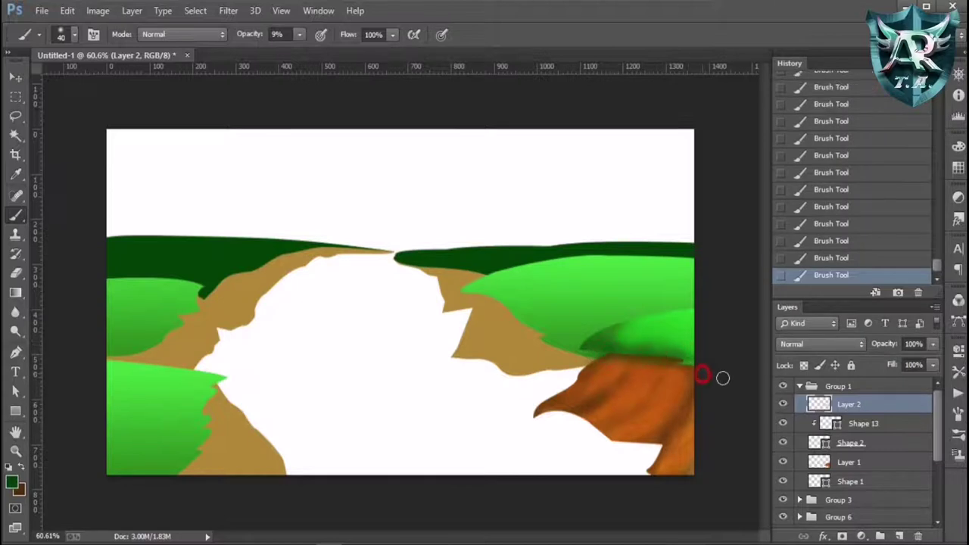
left_click_drag(678, 365, 625, 380)
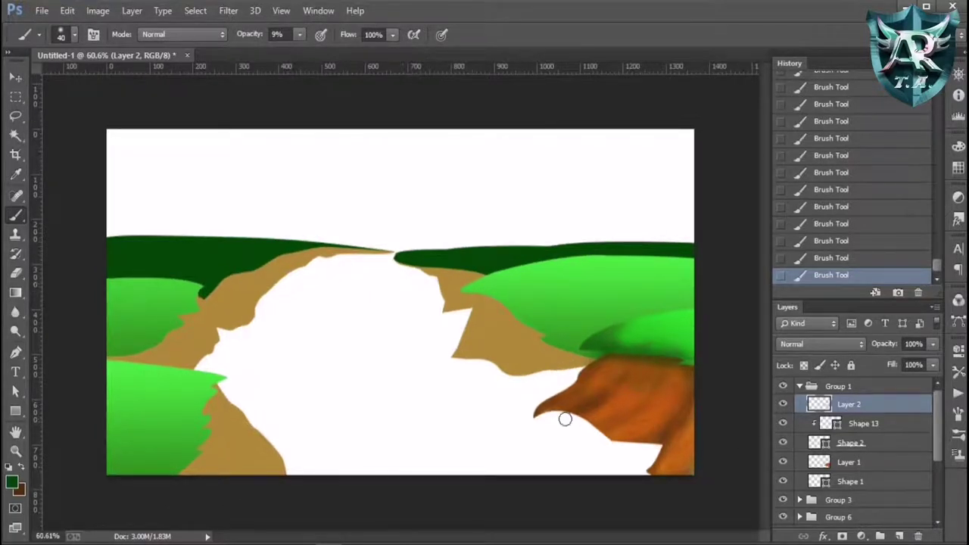
Add a new layer, select the tan bank under the right hill, and paint it orange
key("v")
key("ctrl+t")
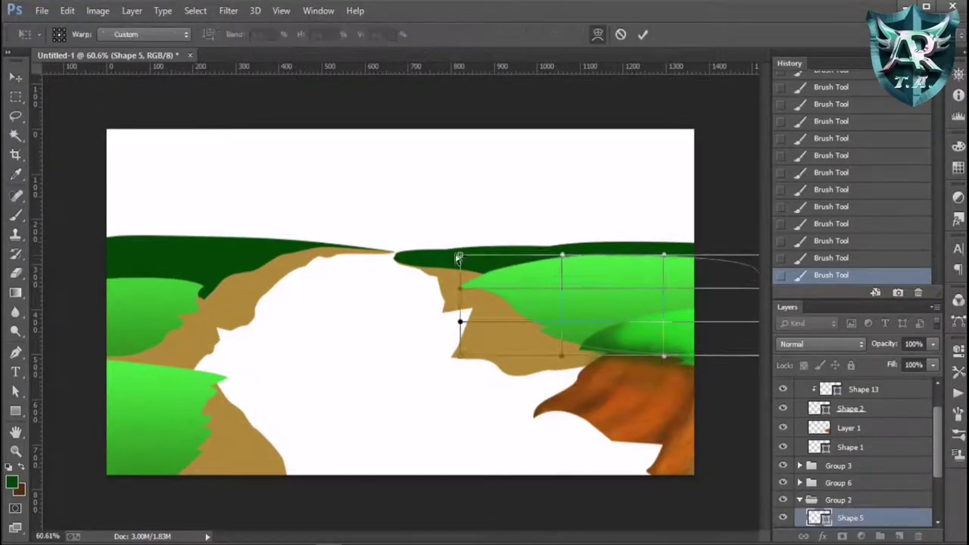
key("Return")
key("ctrl+shift+alt+n")
left_click(12, 482)
left_click(653, 405)
key("Return")
key("b")
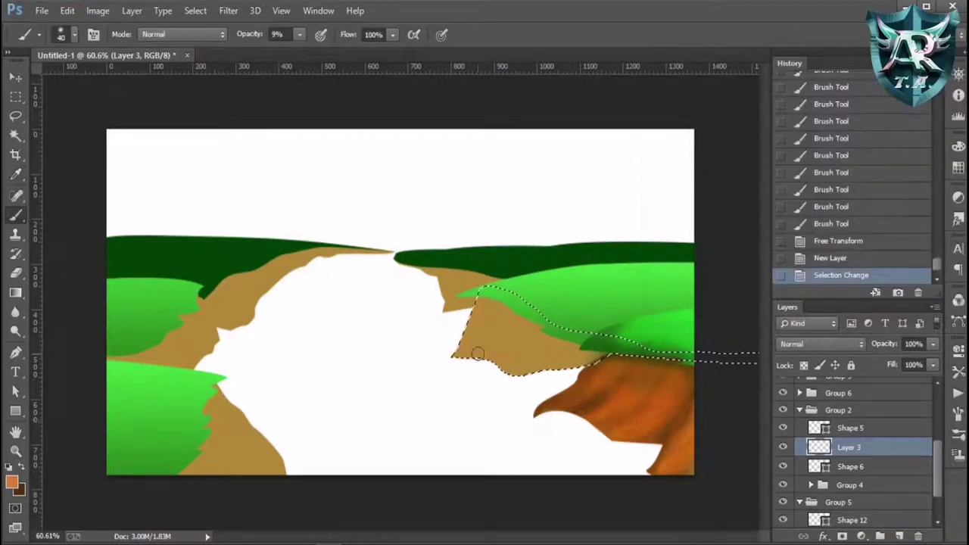
mouse_move(472, 346)
left_mouse_down()
mouse_move(489, 363)
mouse_move(509, 316)
mouse_move(522, 375)
mouse_move(590, 356)
left_mouse_up()
Paint darker orange and brown streaks down the cliff at 16% opacity
key("bracketleft")
key("bracketleft")
key("bracketleft")
key("1")
key("6")
mouse_move(530, 363)
left_mouse_down()
mouse_move(515, 313)
mouse_move(484, 360)
left_mouse_up()
key("bracketright")
key("bracketright")
key("bracketright")
left_click_drag(499, 303, 551, 350)
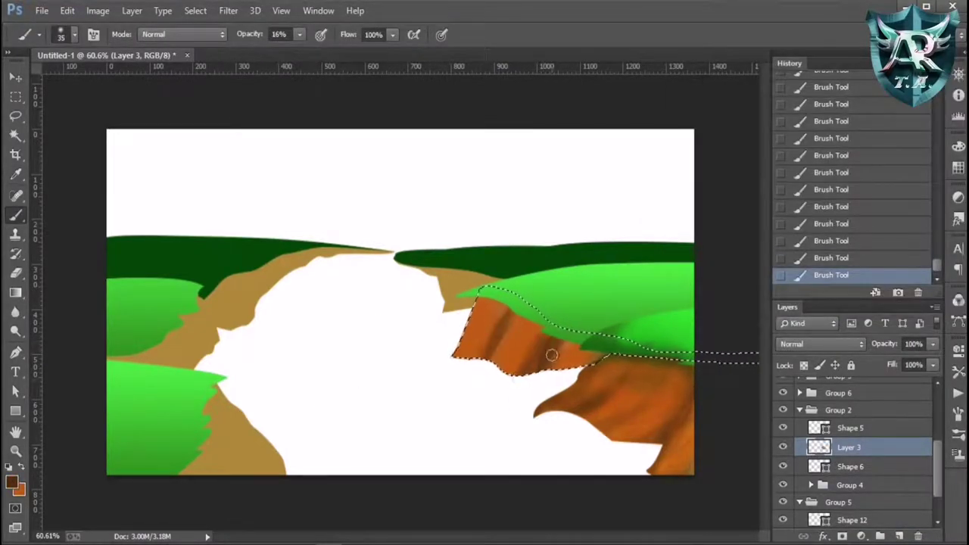
left_click_drag(469, 318, 560, 334)
left_click_drag(530, 302, 588, 363)
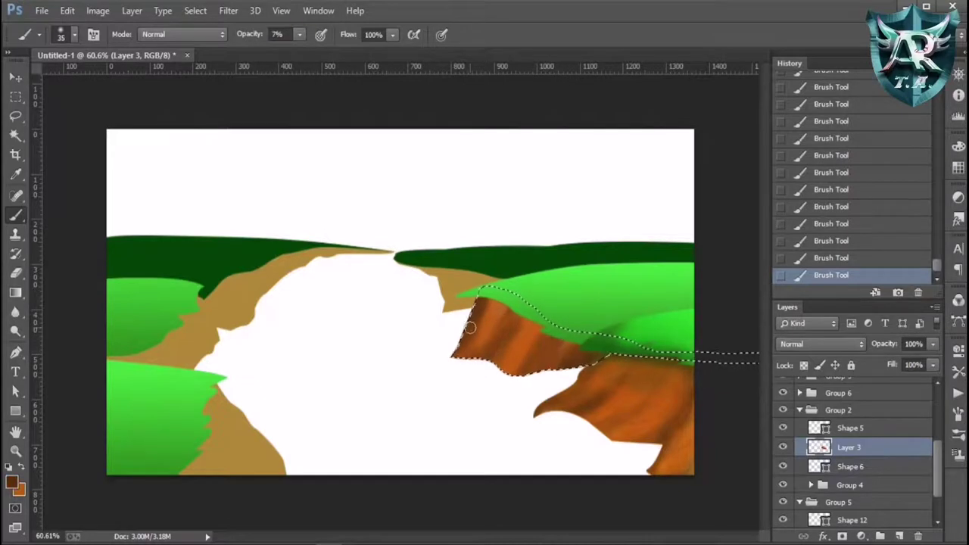
Warp the cliff's lower-left corner with Free Transform, add strokes, and deselect
key("ctrl+t")
left_click(597, 34)
left_click_drag(450, 377, 438, 352)
key("Return")
left_click_drag(523, 345, 497, 338)
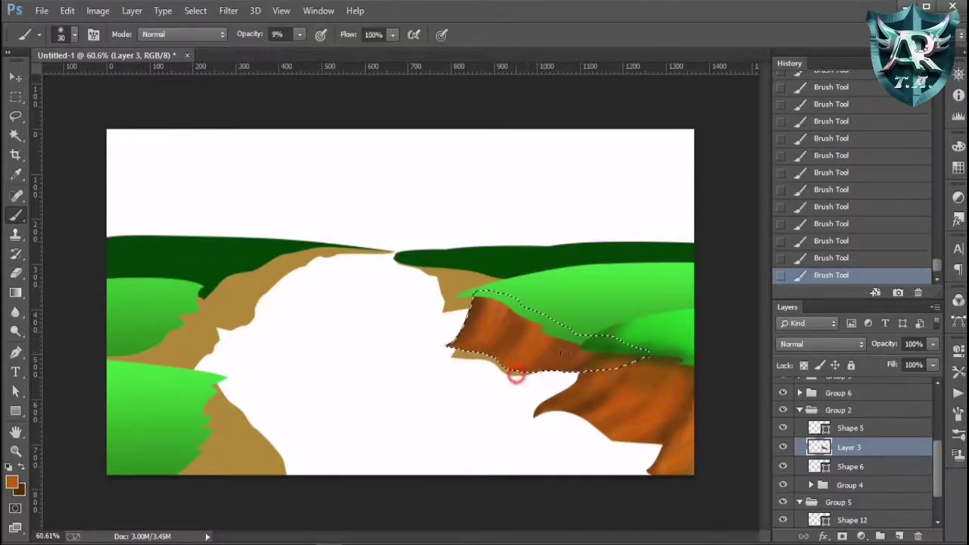
key("ctrl+d")
Delete an unneeded layer and resize and reposition the cliff shapes
key("v")
left_click(893, 466)
key("Delete")
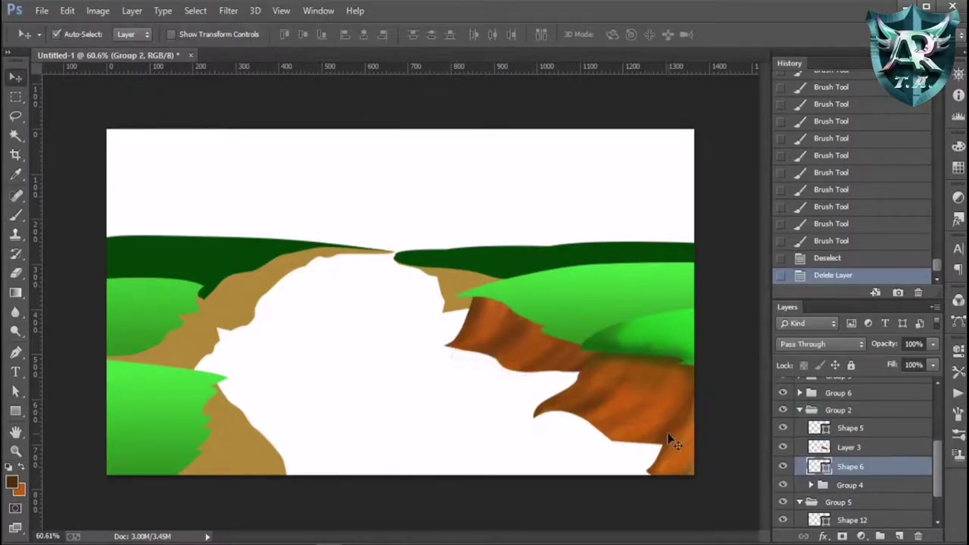
key("ctrl+t")
left_click_drag(670, 443, 444, 356)
key("Return")
Shade the right green hill darker with dark green strokes
key("ctrl+t")
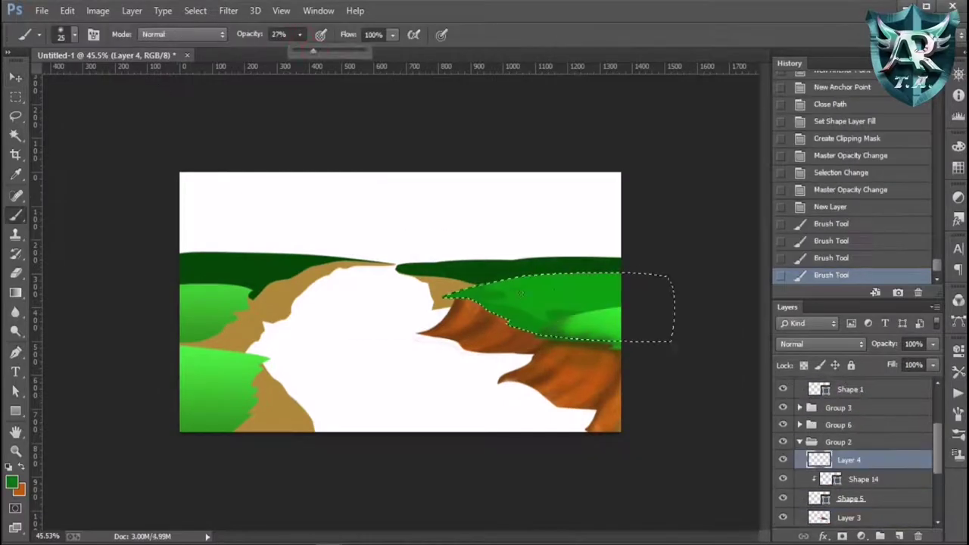
left_click_drag(454, 303, 521, 293)
left_click_drag(454, 310, 519, 292)
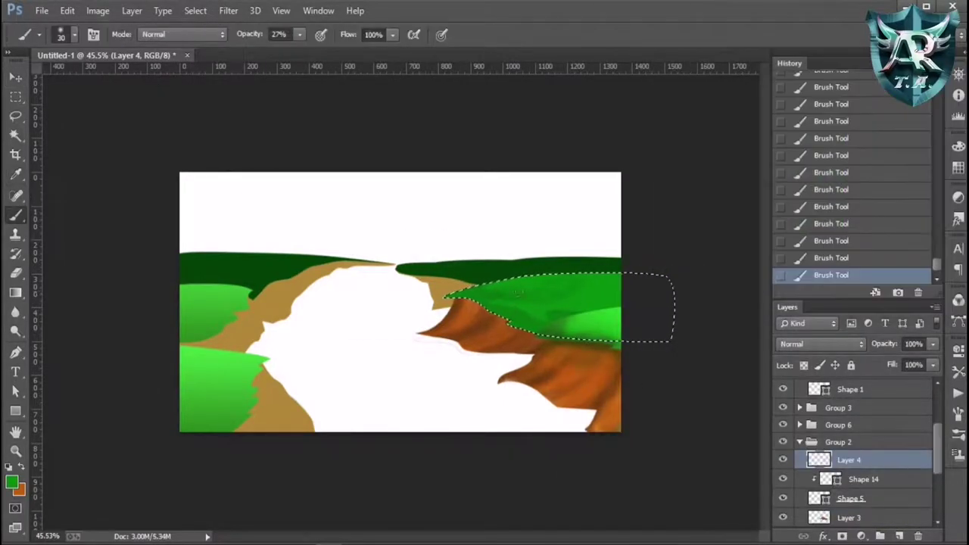
left_click(12, 482)
key("Return")
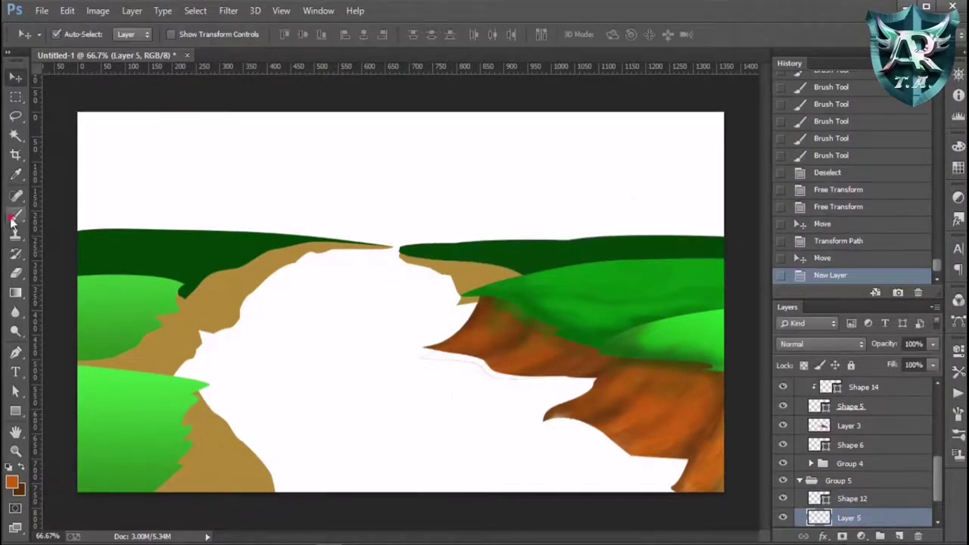
Paint brown cliff streaks inside the far right bank selection, then deselect
left_click_drag(499, 276, 459, 299)
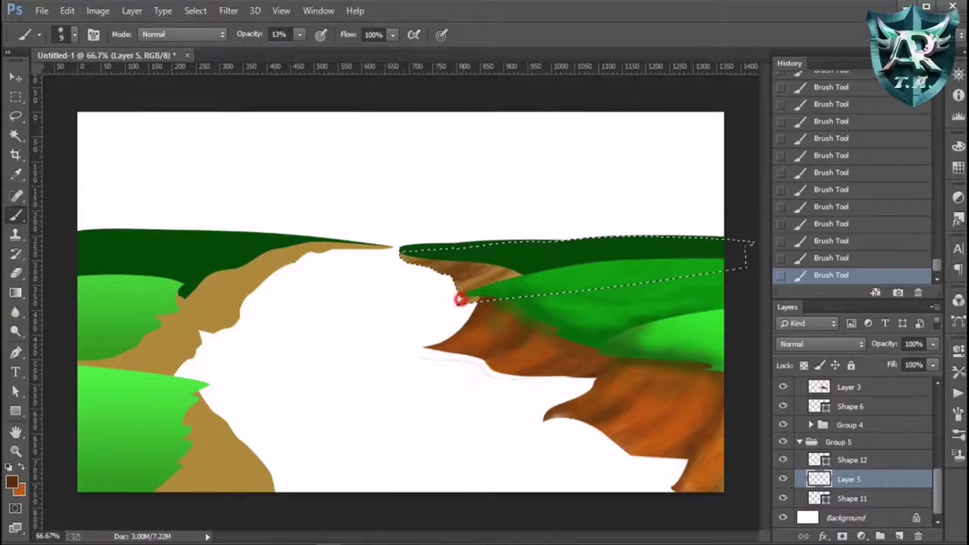
mouse_move(451, 266)
left_mouse_down()
mouse_move(479, 299)
mouse_move(454, 274)
mouse_move(435, 280)
left_mouse_up()
key("ctrl+d")
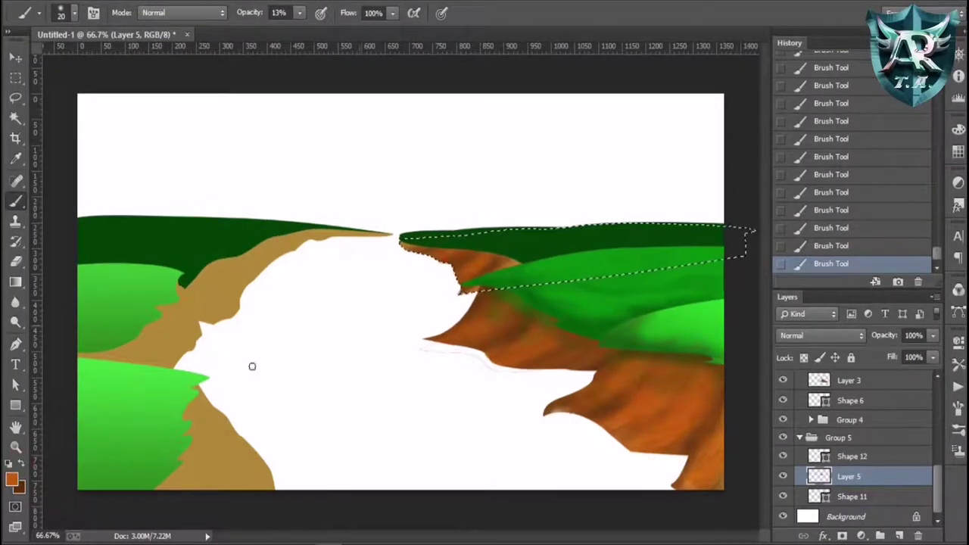
key("ctrl+d")
Outline a green grass shape along the top of the far right bank with the Pen tool
key("p")
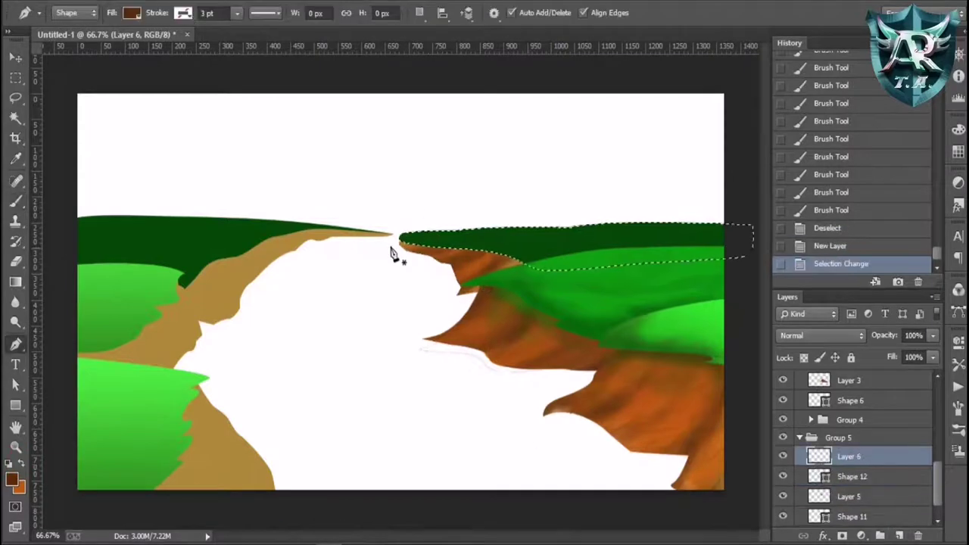
left_click(399, 236)
left_click(659, 241)
left_click(399, 236)
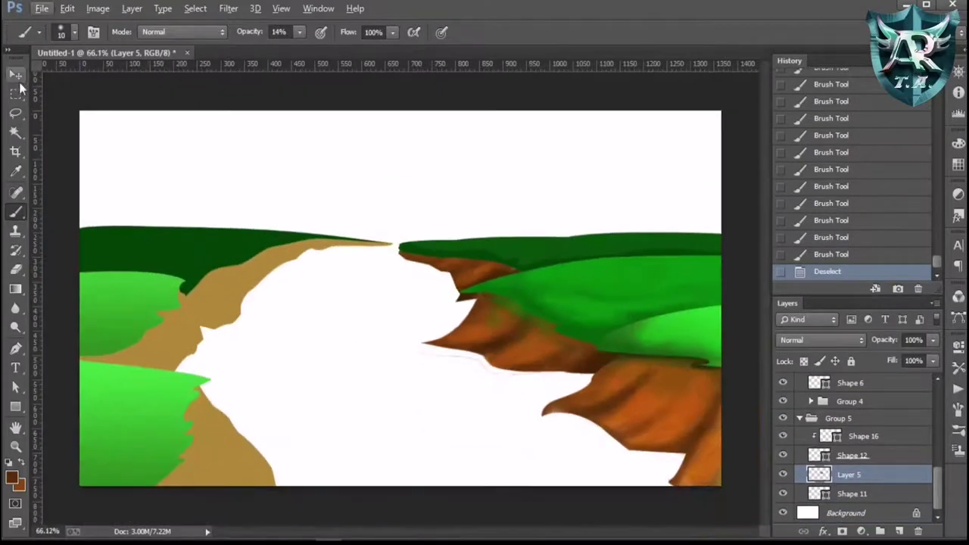
Paint dark brown and orange cliff streaks on the lower left bank with a smaller brush
key("bracketleft")
key("bracketleft")
left_click_drag(227, 420, 261, 458)
mouse_move(193, 405)
left_mouse_down()
mouse_move(264, 477)
mouse_move(250, 473)
left_mouse_up()
left_click_drag(195, 418, 257, 477)
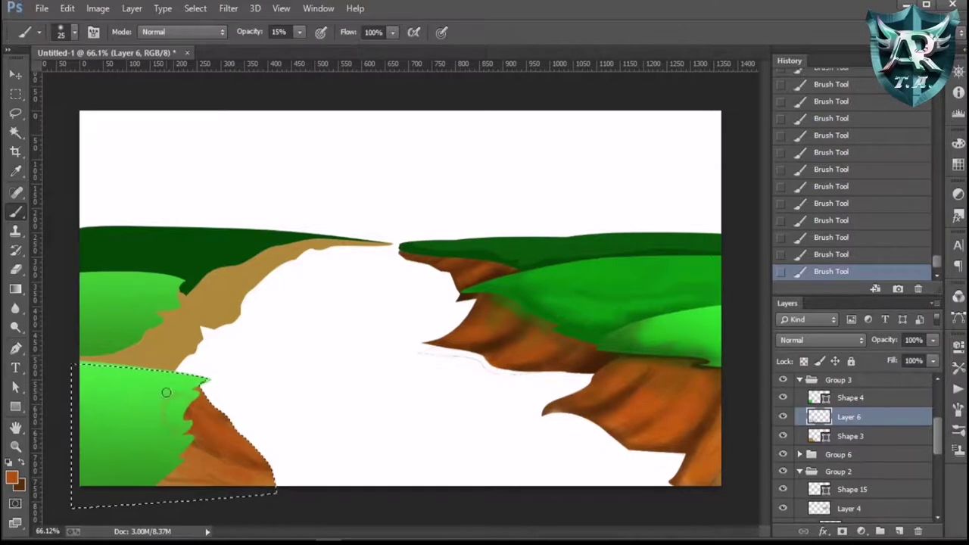
left_click_drag(218, 431, 269, 488)
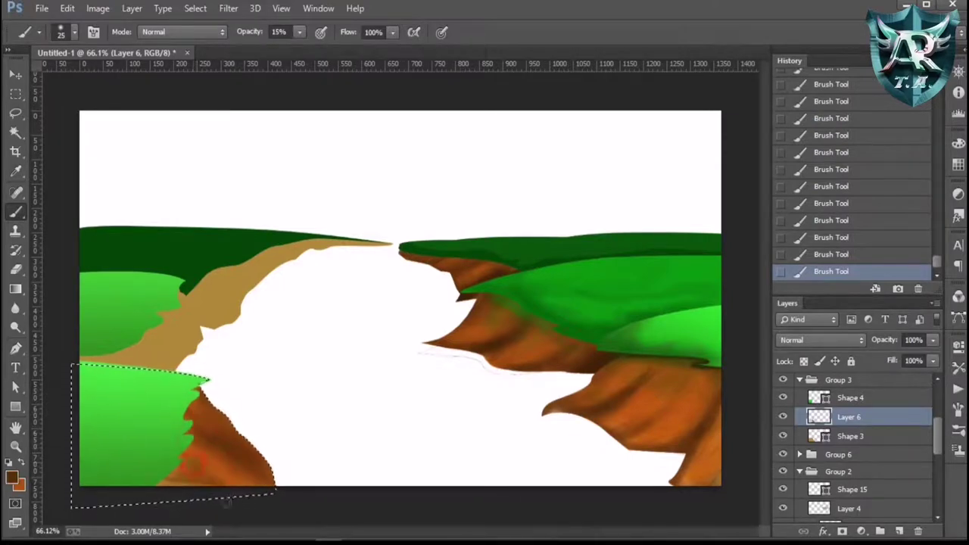
left_click_drag(212, 458, 162, 481)
Set the brush smaller at 46% opacity, deselect, add a new layer and select Background
key("z")
key("b")
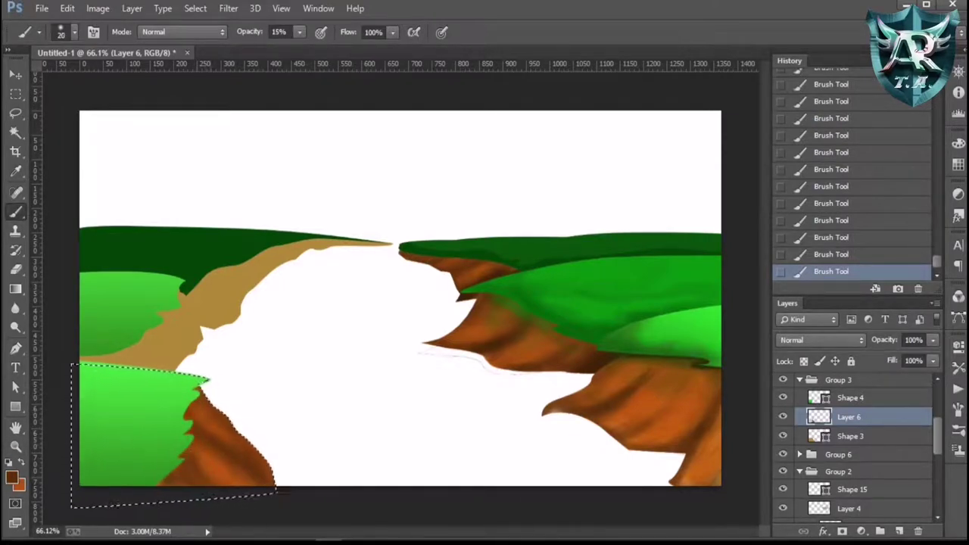
key("bracketleft")
key("bracketleft")
key("bracketleft")
key("4")
key("6")
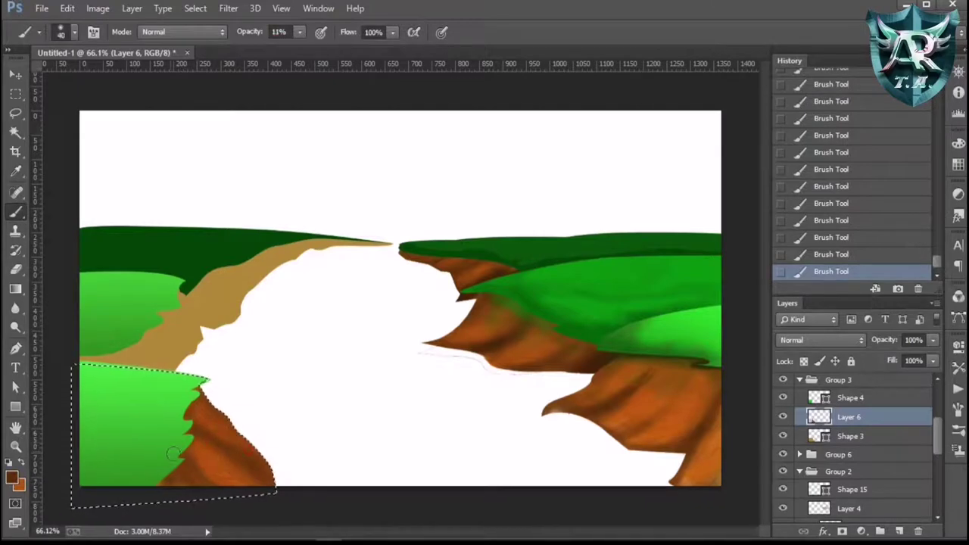
key("ctrl+d")
key("ctrl+shift+alt+n")
key("v")
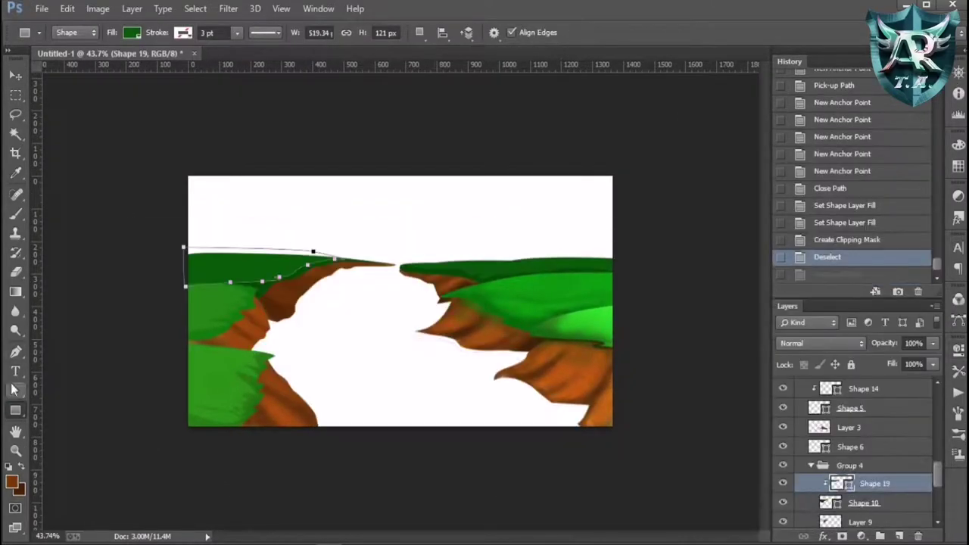
left_click(846, 517)
Draw a rectangle across the lower canvas, nudge it down, and fill it light blue
left_click_drag(156, 249, 643, 447)
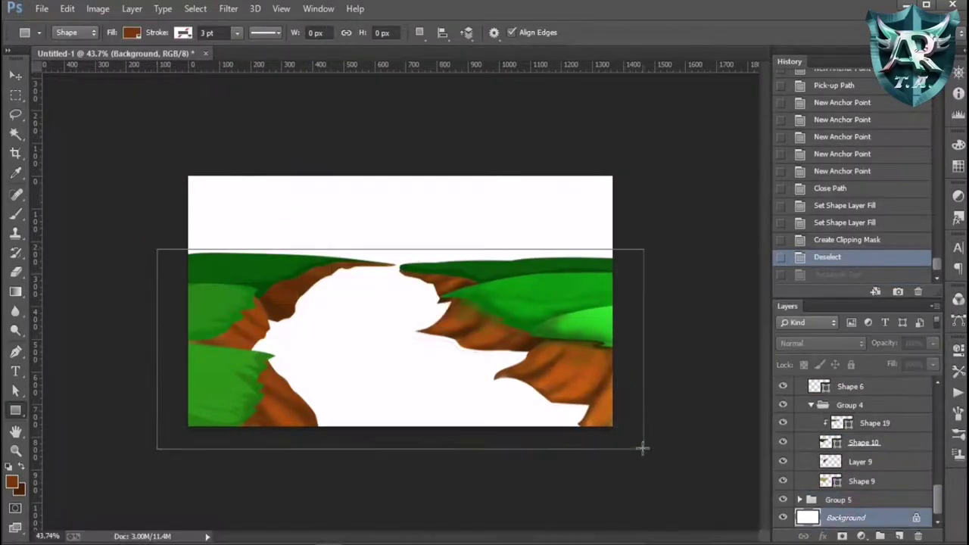
key("v")
left_click_drag(370, 317, 371, 332)
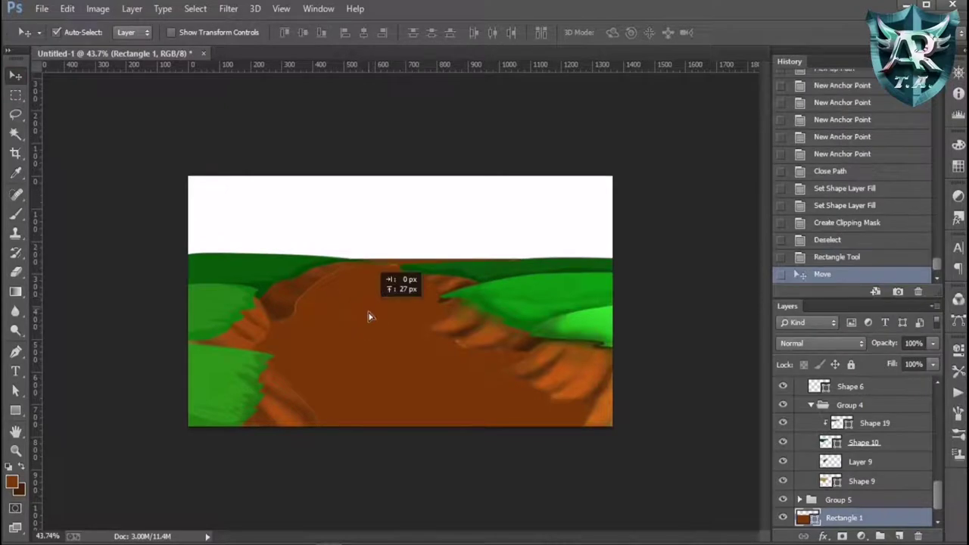
left_click(15, 389)
left_click(188, 32)
left_click(151, 121)
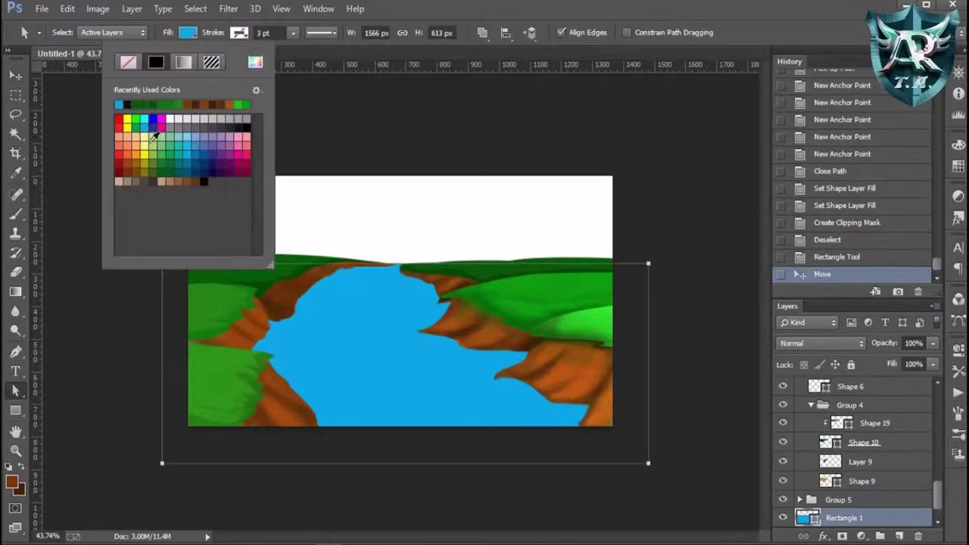
left_click(196, 141)
key("v")
key("alt")
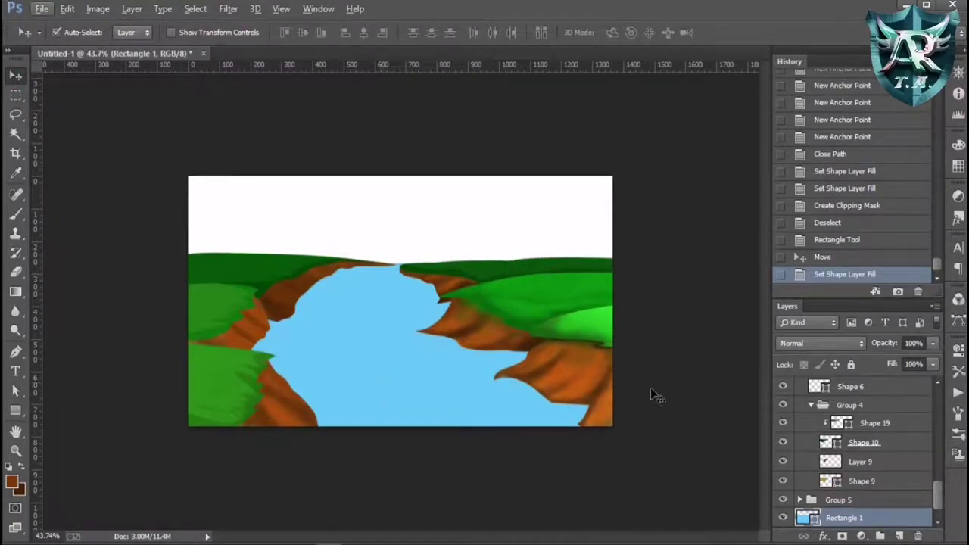
Trace a curved current path from the river's far end down its middle
key("p")
left_click(364, 278)
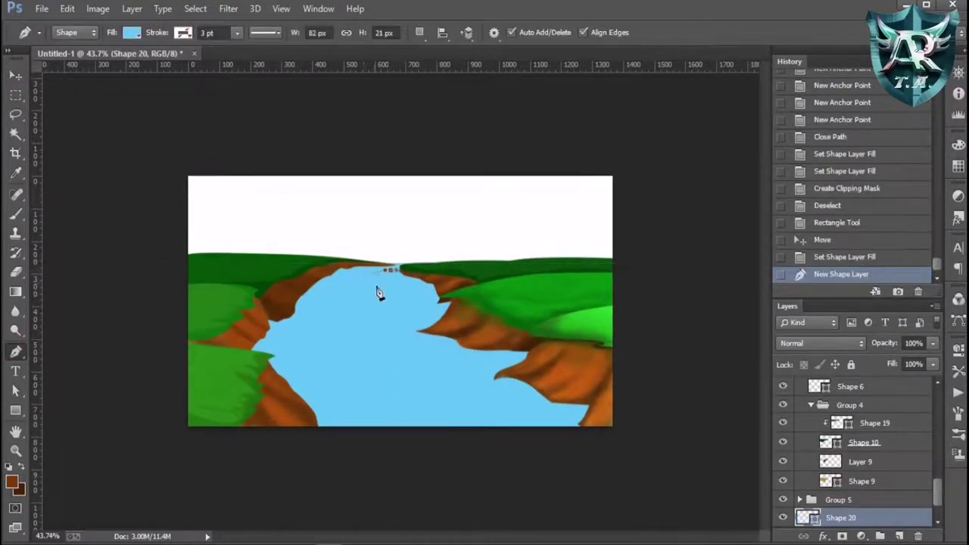
scroll(378, 293, "up", 3)
left_click(352, 251)
left_click(314, 275)
left_click(299, 288)
mouse_move(279, 313)
left_mouse_down()
mouse_move(320, 313)
mouse_move(274, 350)
mouse_move(355, 342)
left_mouse_up()
mouse_move(246, 376)
left_mouse_down()
mouse_move(385, 361)
mouse_move(347, 364)
left_mouse_up()
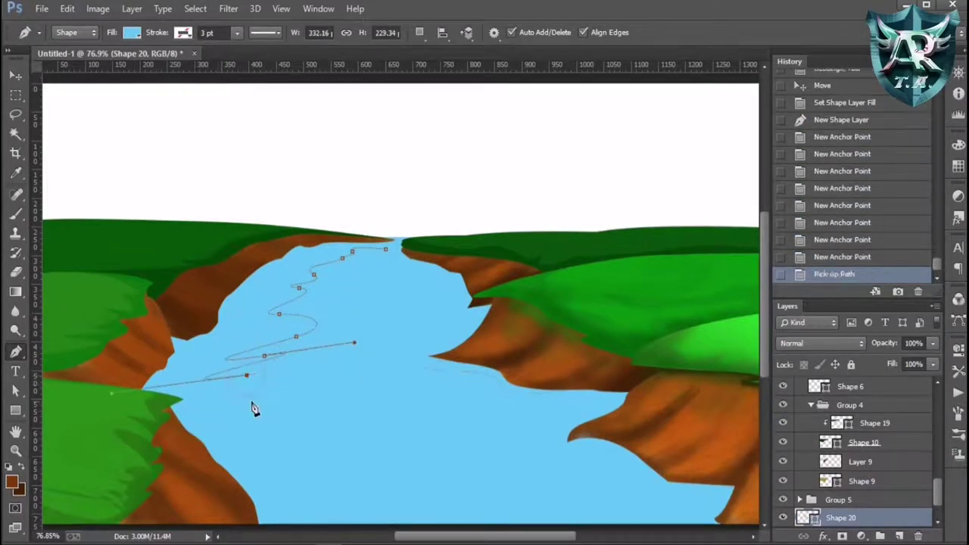
left_click_drag(254, 402, 303, 381)
mouse_move(269, 440)
left_mouse_down()
mouse_move(331, 445)
mouse_move(265, 493)
left_mouse_up()
Carry the current outline across the river's bottom, back up the right bank, and close it
scroll(303, 439, "down", 2)
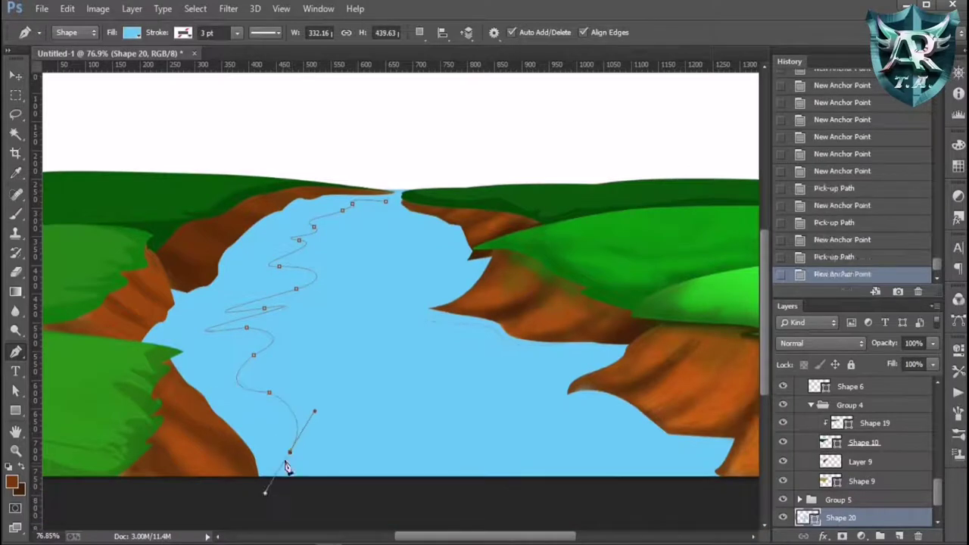
left_click_drag(322, 472, 528, 492)
mouse_move(668, 473)
left_mouse_down()
mouse_move(681, 458)
mouse_move(613, 447)
mouse_move(632, 416)
left_mouse_up()
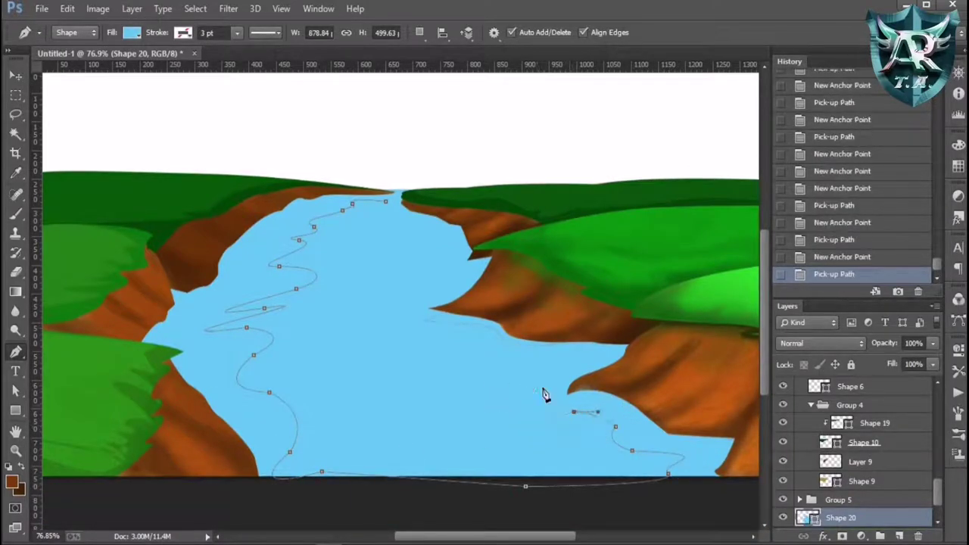
mouse_move(549, 352)
left_mouse_down()
mouse_move(406, 325)
mouse_move(450, 280)
left_mouse_up()
left_click_drag(412, 248, 402, 220)
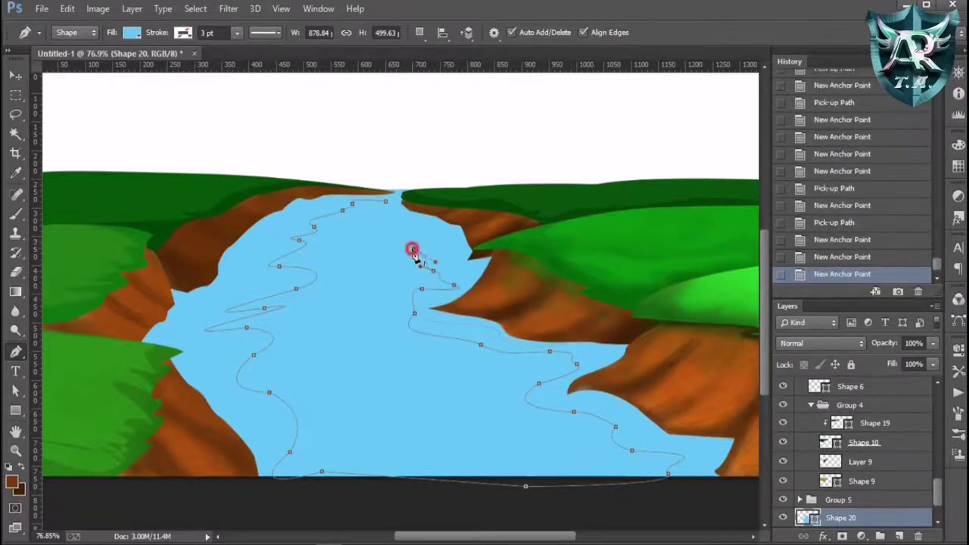
left_click(389, 211)
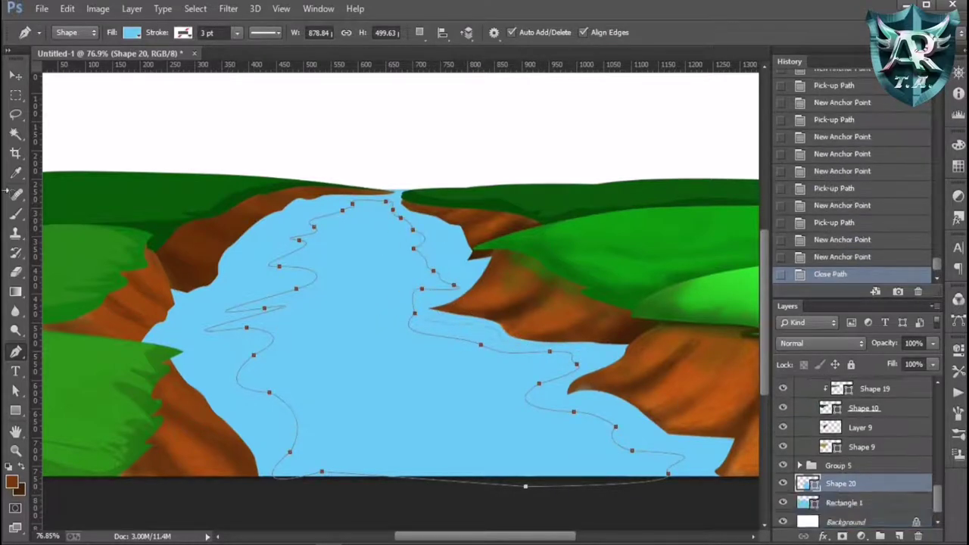
Give the river current shape a paler blue fill colour
left_click(131, 32)
left_click(199, 63)
left_click(958, 80)
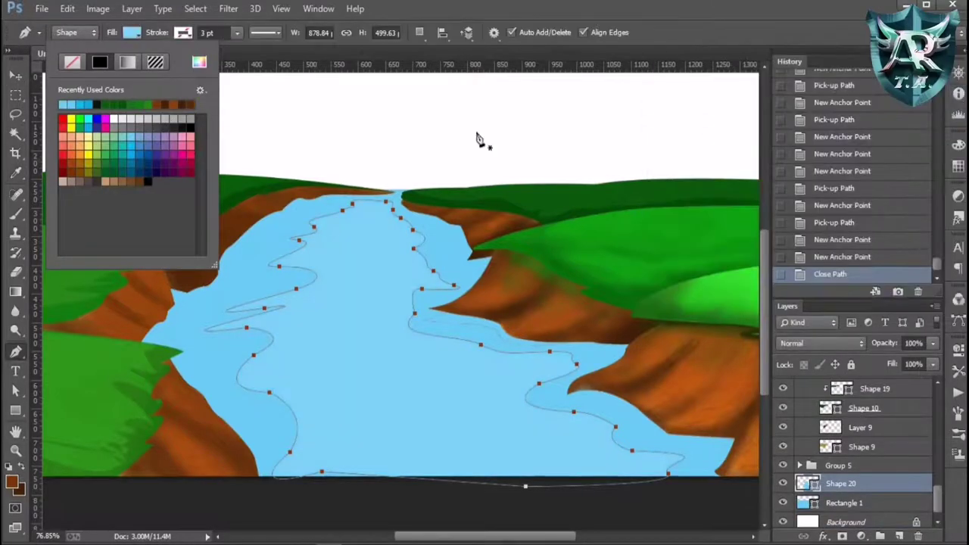
left_click(198, 64)
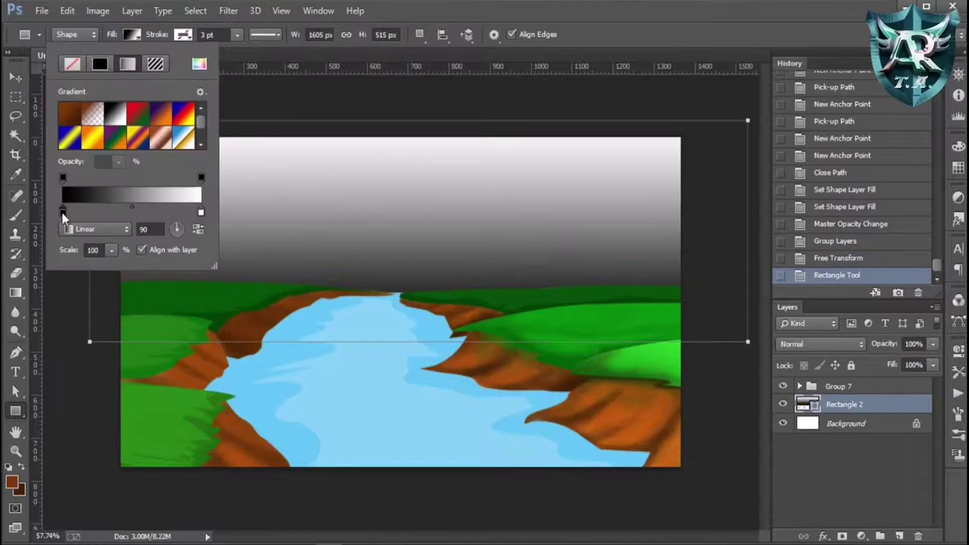
Set the sky gradient's stops to pale cyan on the left and bluer cyan on the right
double_click(63, 212)
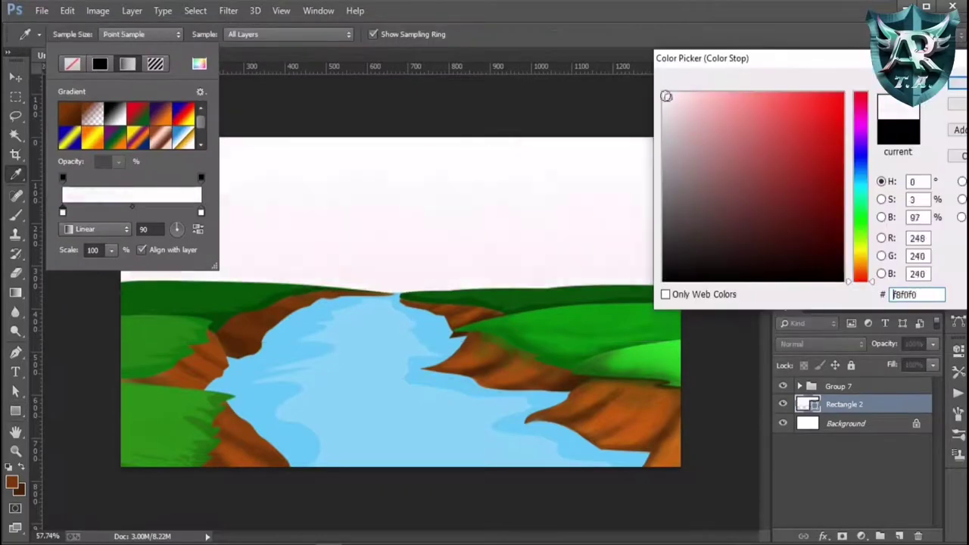
left_click(686, 97)
left_click(958, 80)
double_click(201, 212)
left_click(752, 119)
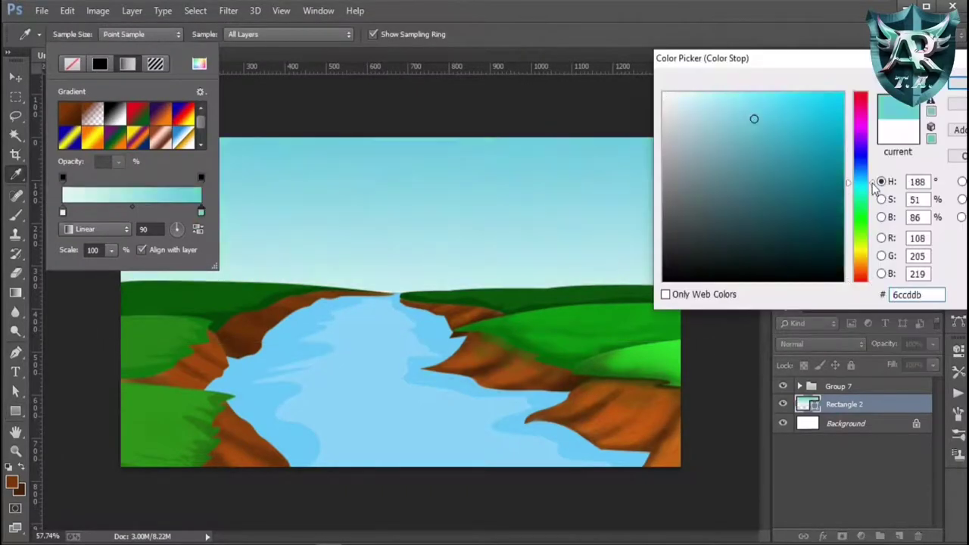
left_click(788, 124)
left_click(959, 80)
key("Return")
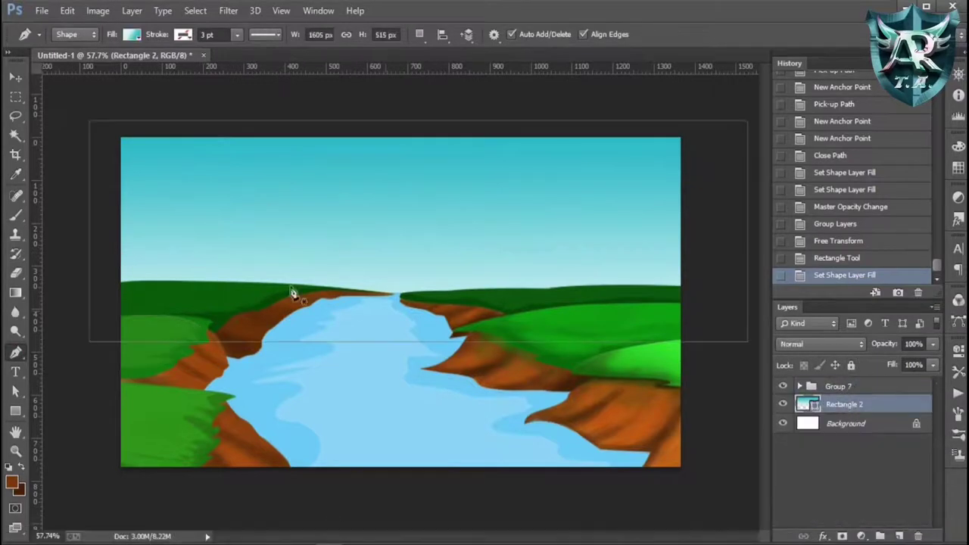
Trace the left and middle mountain peaks along the horizon with the Pen tool
left_click(104, 203)
left_click(143, 173)
left_click(154, 189)
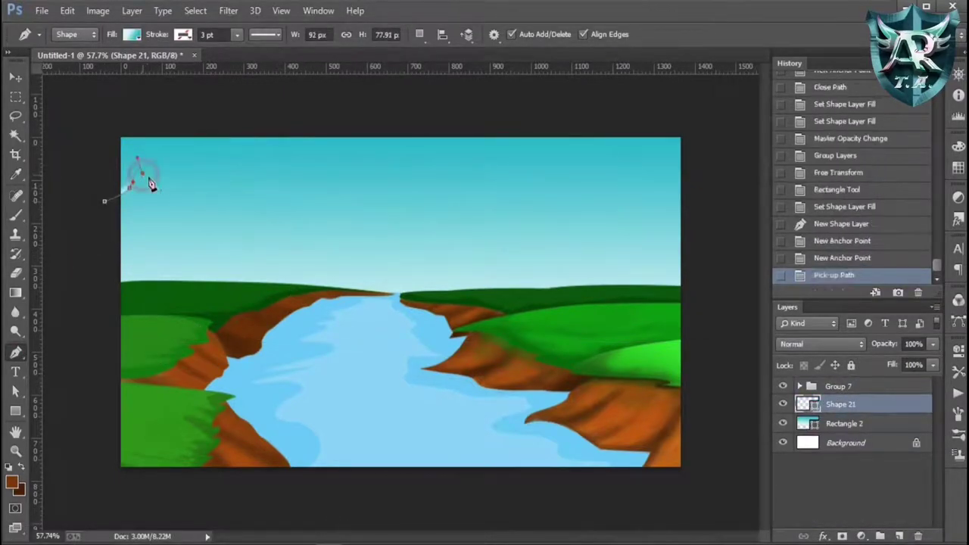
left_click(182, 220)
left_click(212, 203)
left_click(211, 190)
left_click(249, 180)
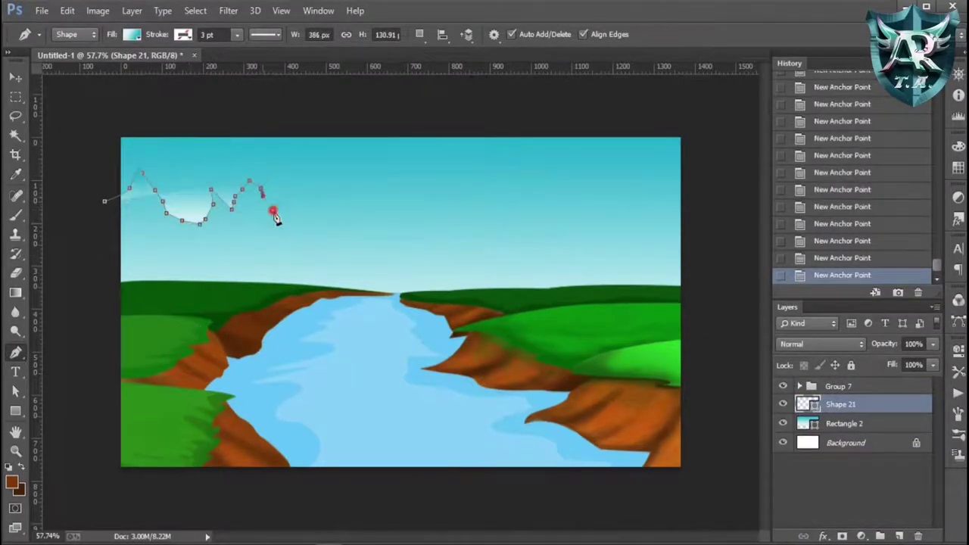
left_click(272, 211)
left_click(308, 252)
left_click(381, 194)
left_click(410, 228)
left_click(447, 245)
Trace the tall right mountain peak, run the outline back below the hills, and close it
left_click(476, 263)
left_click(504, 271)
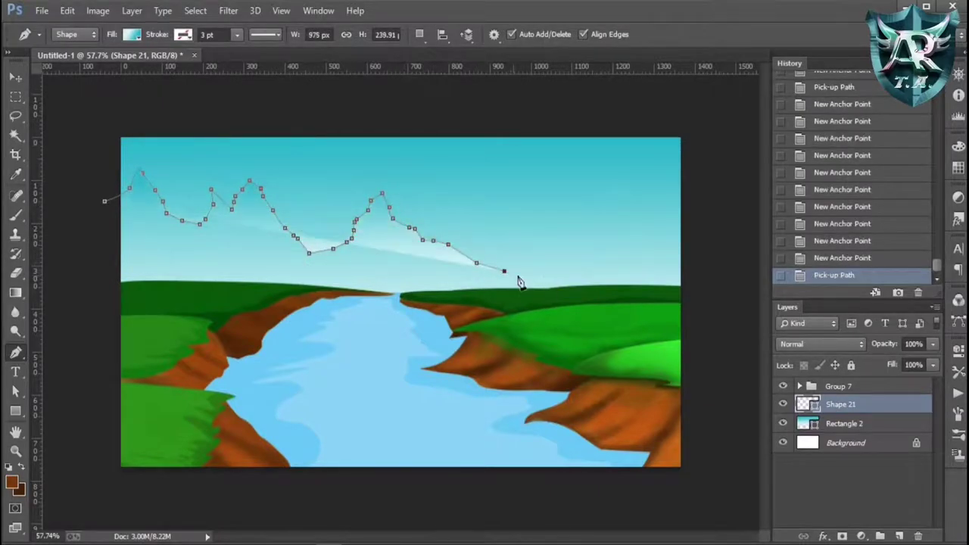
left_click(535, 246)
left_click(557, 203)
left_click(579, 182)
left_click(590, 163)
left_click(660, 265)
left_click(681, 220)
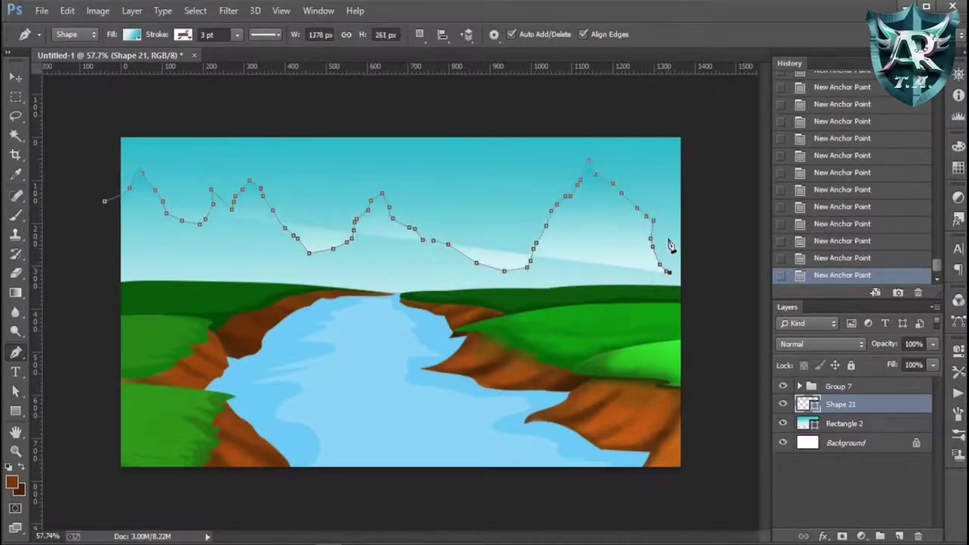
left_click(709, 304)
left_click(68, 314)
left_click(104, 201)
Shift the mountain shape slightly right and give it a grey fill
key("v")
left_click_drag(270, 265, 288, 264)
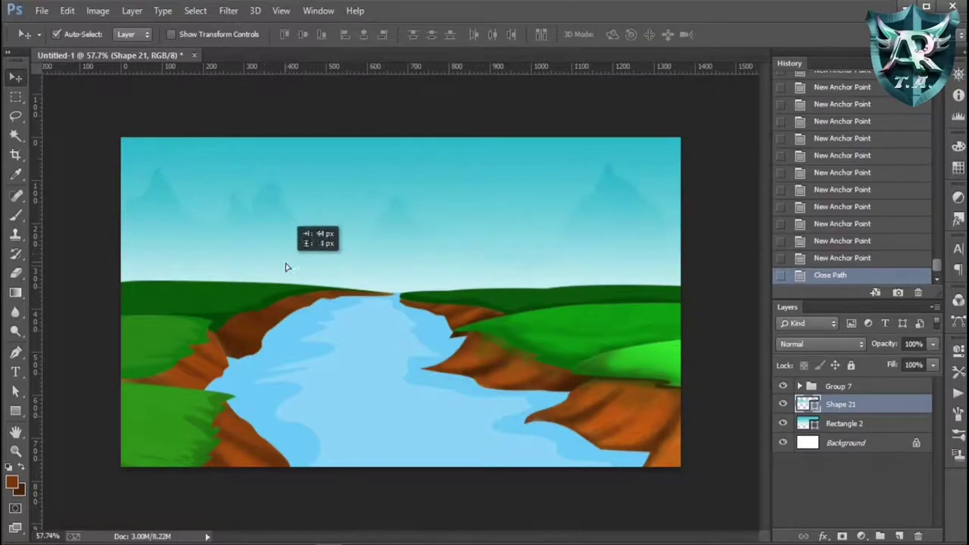
key("a")
left_click(188, 34)
left_click(155, 63)
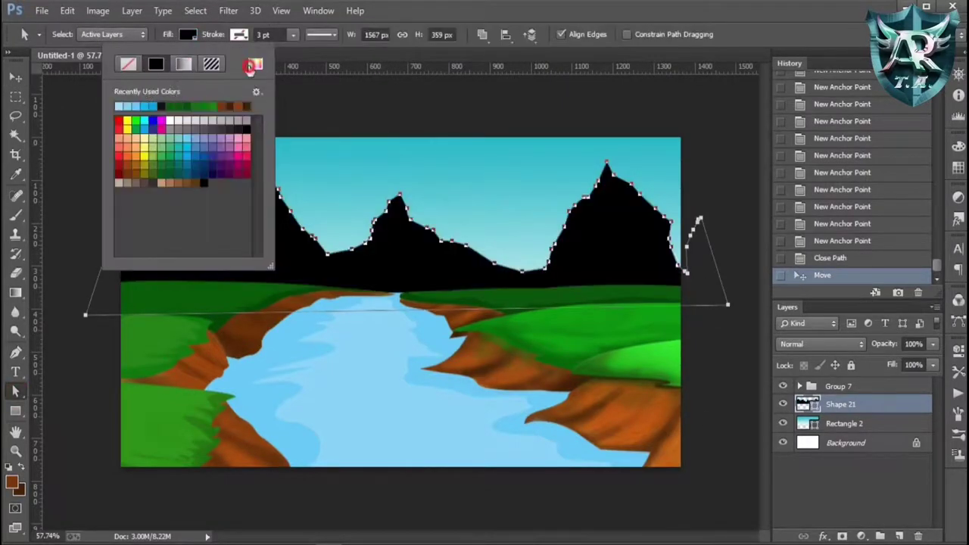
left_click(251, 65)
left_click(467, 166)
left_click(705, 178)
left_click(923, 48)
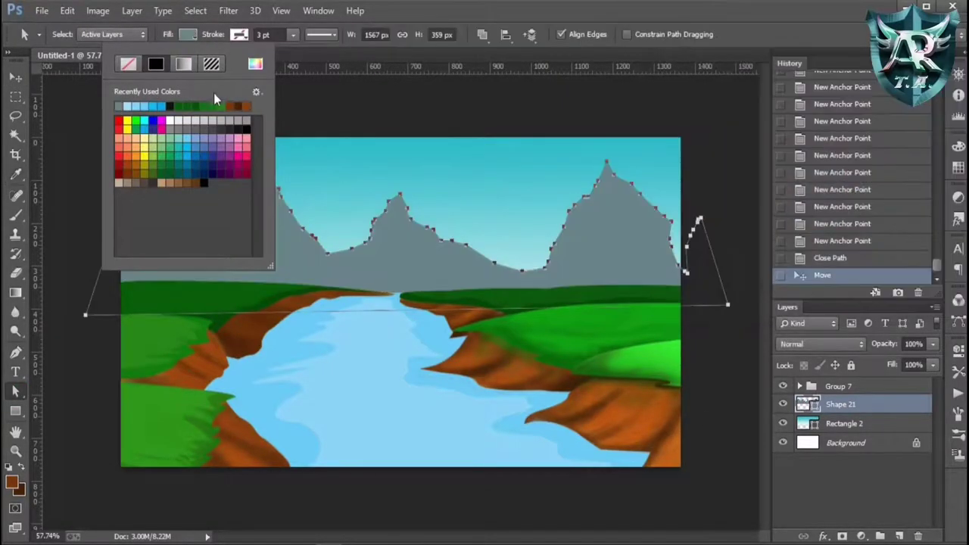
key("Return")
type("v")
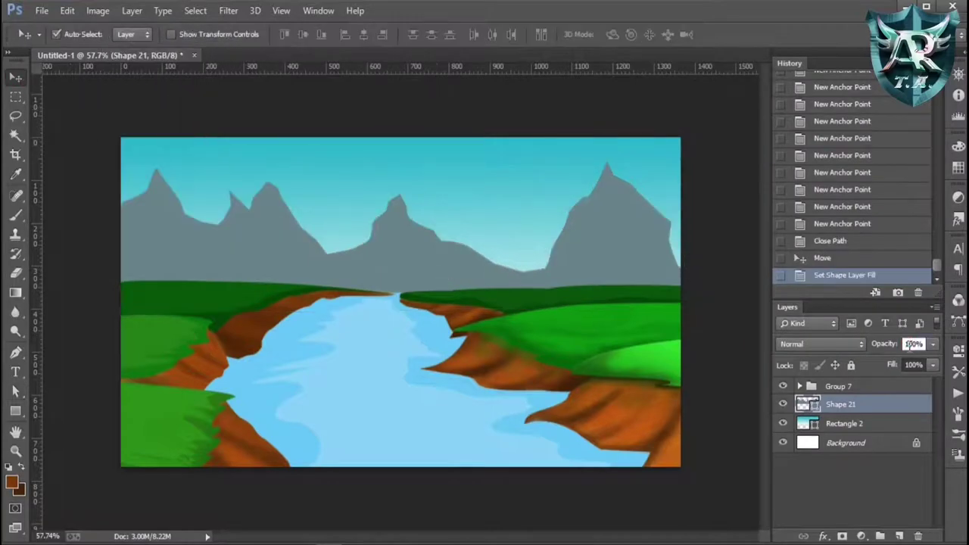
type("50")
key("Return")
Load the mountain selection onto a new layer and paint light highlights on the left peaks
left_click(807, 404, "ctrl")
key("ctrl+shift+alt+n")
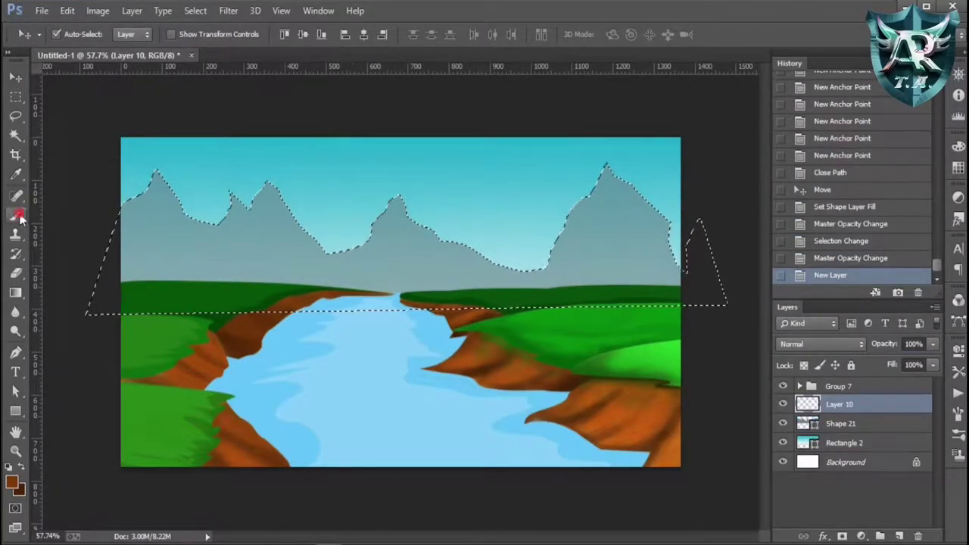
left_click(20, 217)
left_click(12, 482)
key("Escape")
left_click(12, 482)
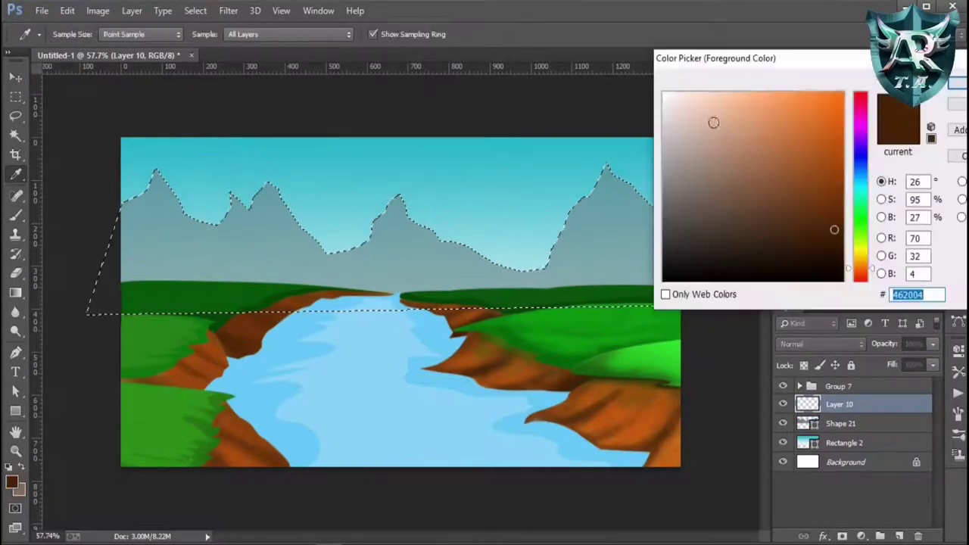
left_click(679, 118)
key("Return")
mouse_move(155, 193)
left_mouse_down()
mouse_move(193, 244)
mouse_move(178, 239)
left_mouse_up()
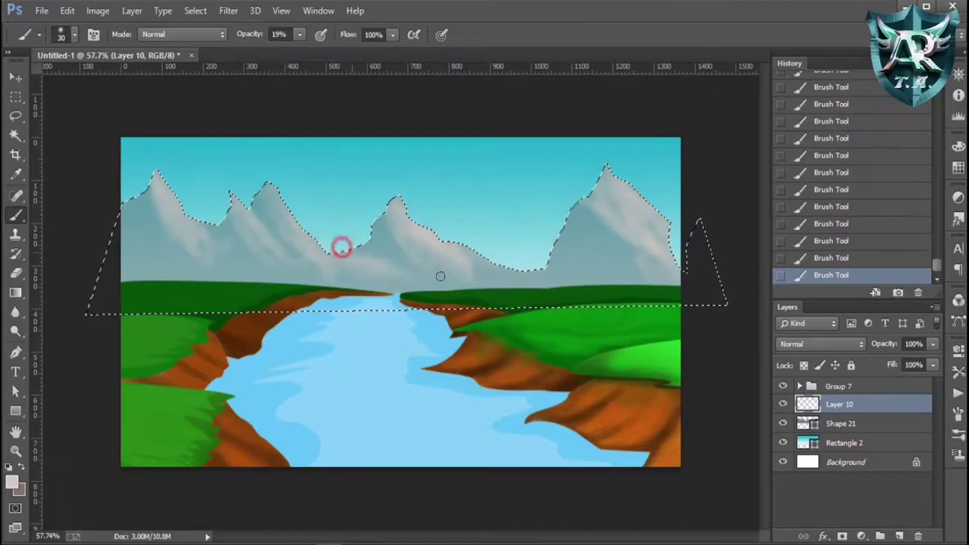
left_click_drag(164, 259, 200, 261)
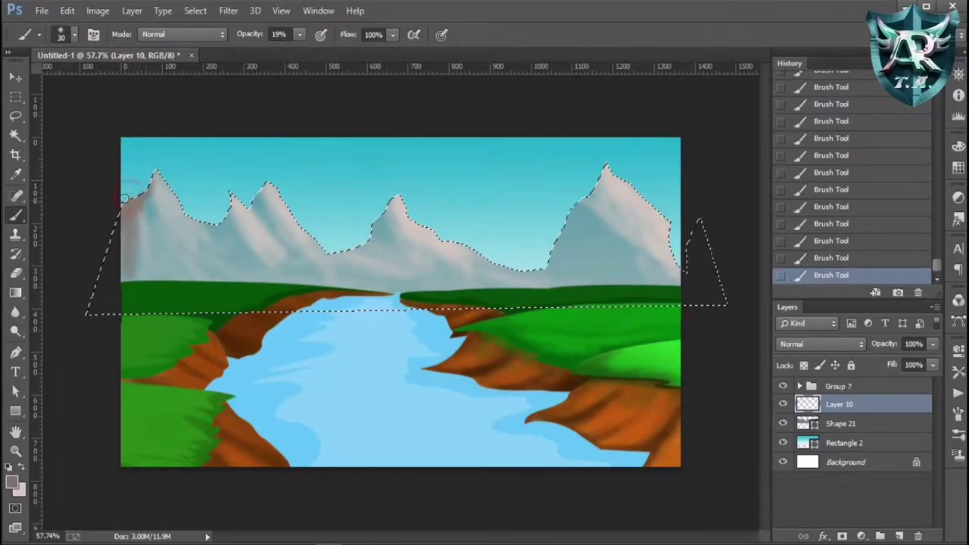
Shade the right, middle and left mountain slopes with a darker colour and more opaque brush
left_click(12, 482)
left_click(927, 76)
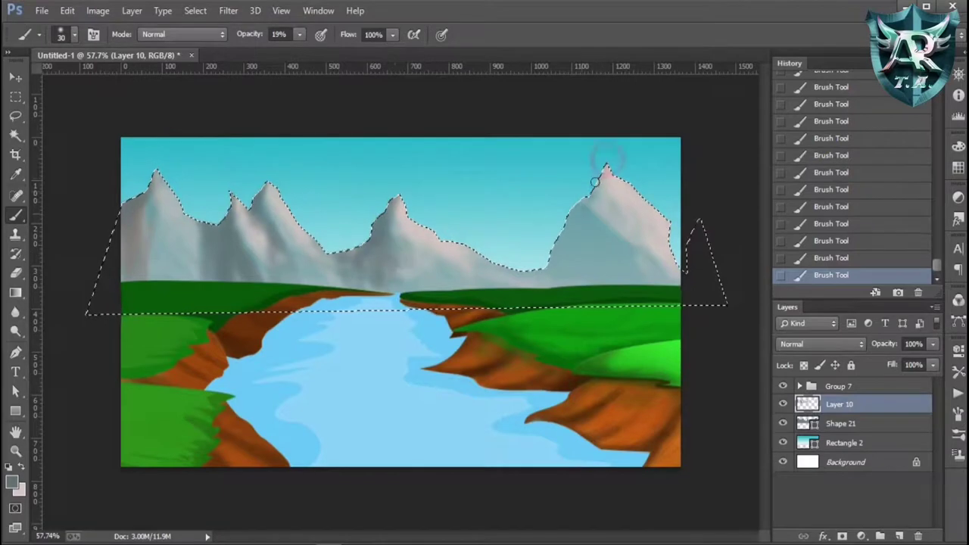
left_click_drag(568, 216, 589, 276)
left_click_drag(582, 199, 417, 242)
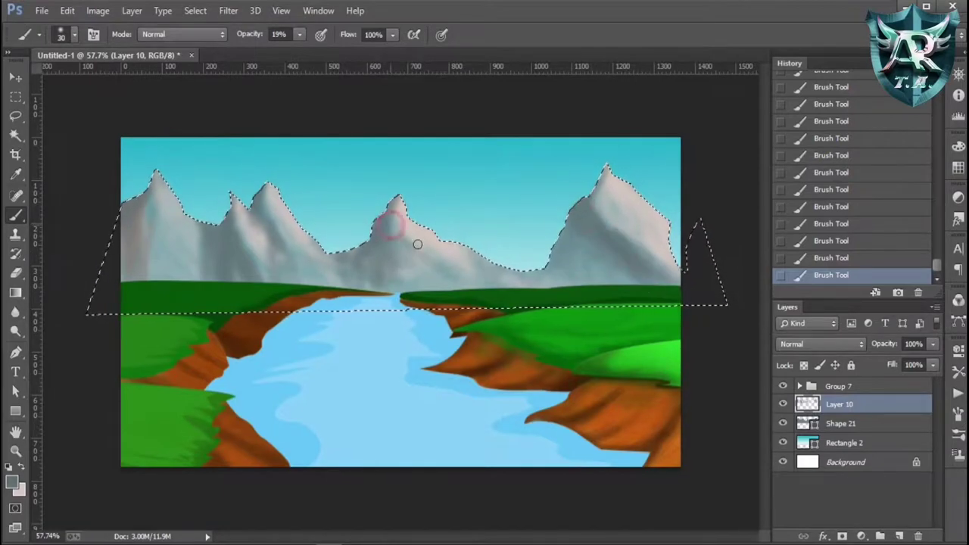
key("bracketleft")
key("bracketleft")
key("bracketleft")
key("3")
key("4")
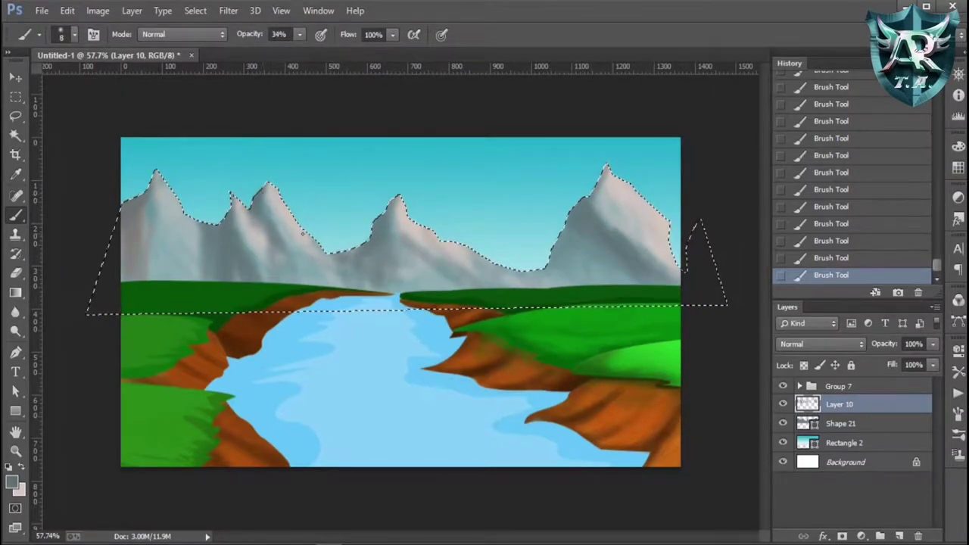
key("bracketright")
key("bracketright")
key("bracketright")
left_click_drag(197, 230, 372, 229)
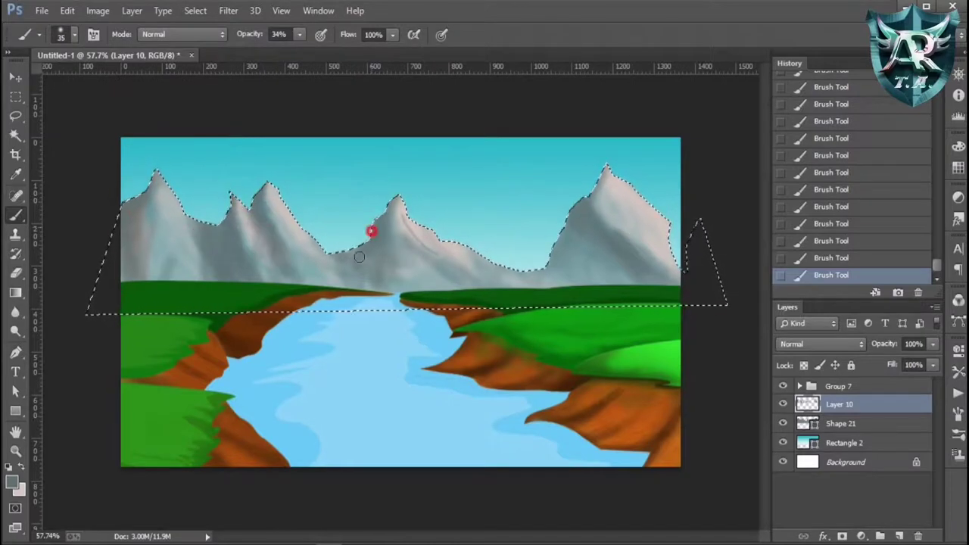
left_click_drag(573, 209, 564, 276)
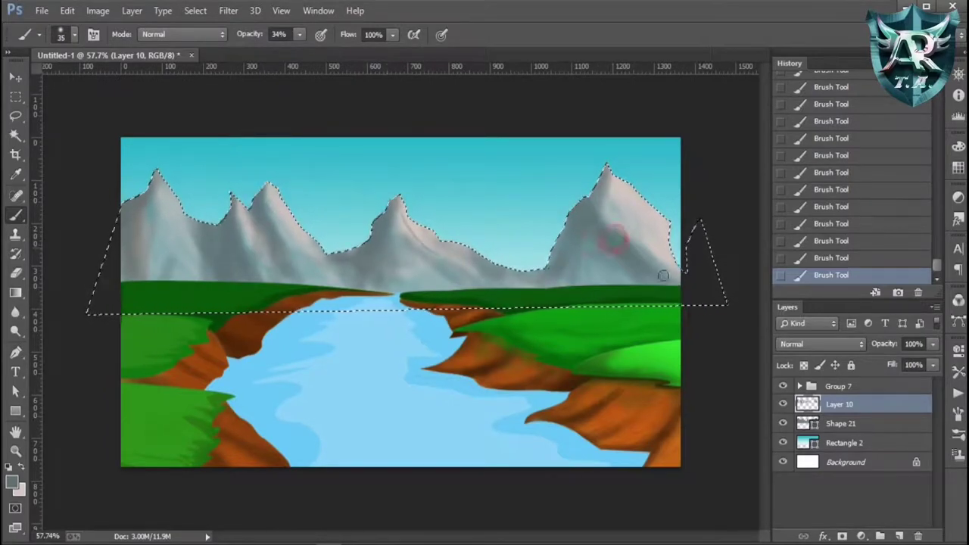
left_click_drag(159, 201, 247, 229)
left_click_drag(454, 250, 398, 199)
mouse_move(568, 219)
left_mouse_down()
mouse_move(578, 244)
mouse_move(600, 243)
mouse_move(552, 280)
mouse_move(432, 237)
mouse_move(421, 257)
mouse_move(296, 280)
left_mouse_up()
Outline a new Pen shape over the leftmost mountain peak
key("p")
left_click(150, 189)
left_click(158, 165)
left_click(188, 210)
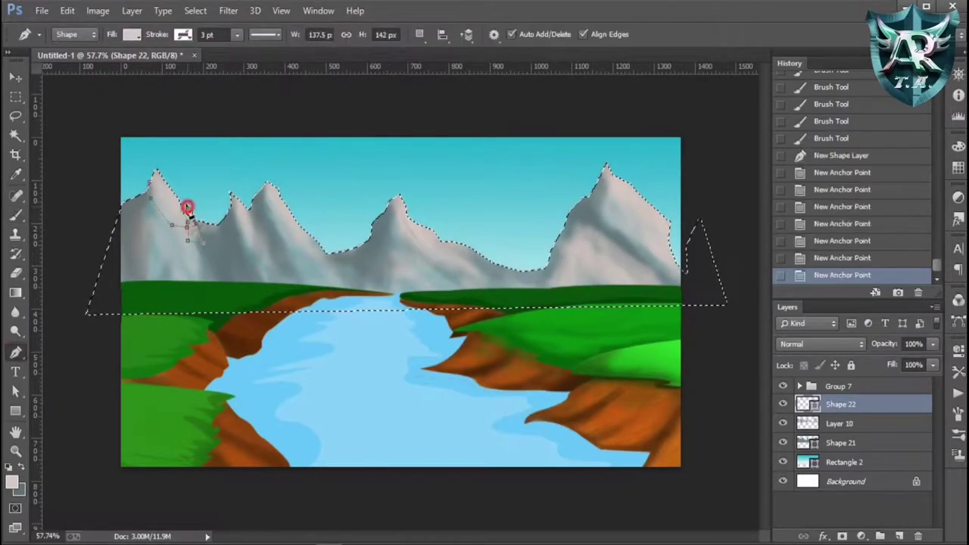
left_click(198, 241)
left_click(150, 189)
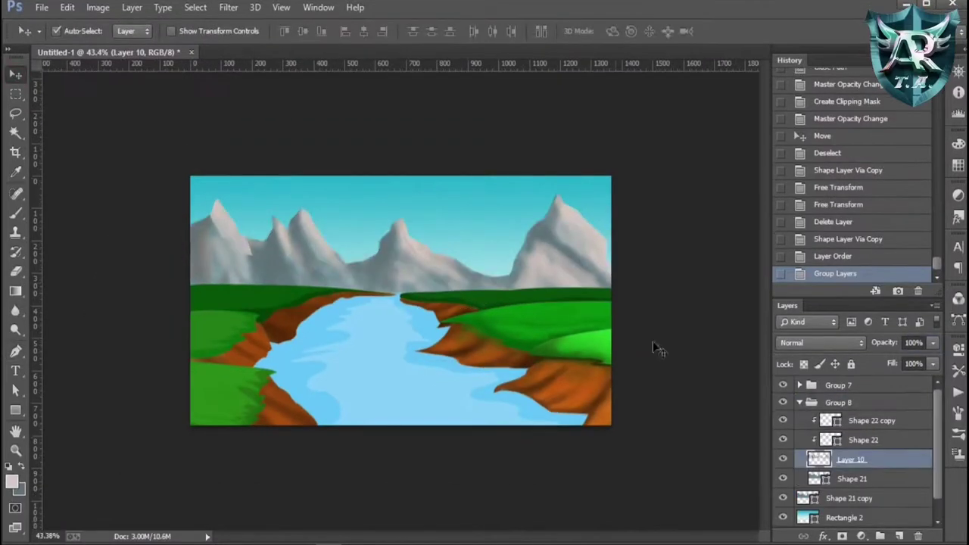
Stretch the mountain copy behind the peaks and place two cloud copies across the sky
key("ctrl+t")
left_click_drag(512, 233, 420, 228)
key("Return")
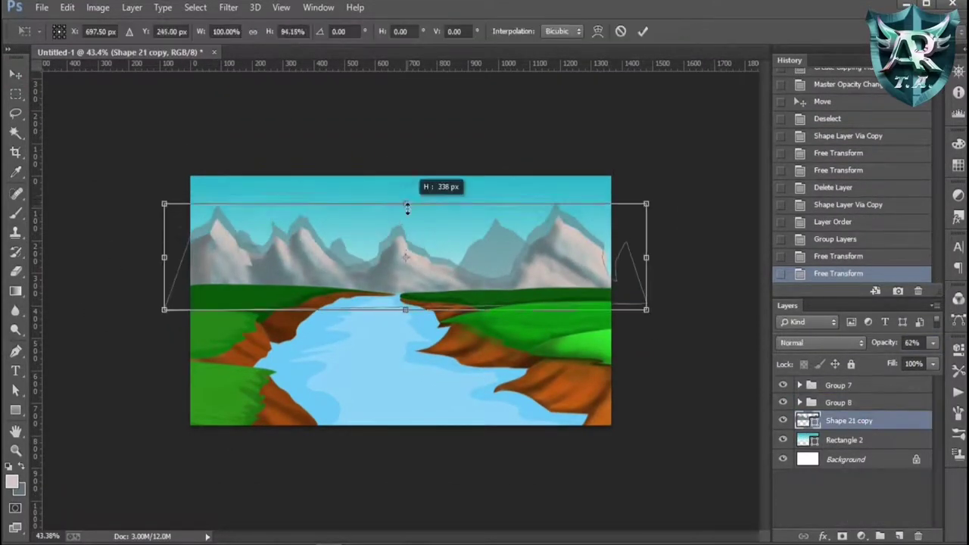
scroll(428, 382, "up", 2)
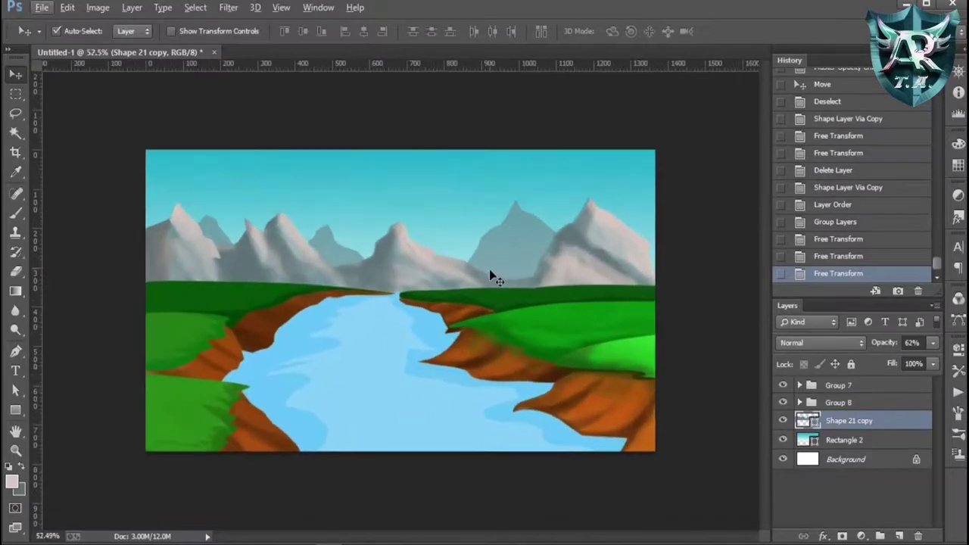
key("ctrl+t")
key("Return")
left_click(417, 329)
scroll(404, 308, "down", 1)
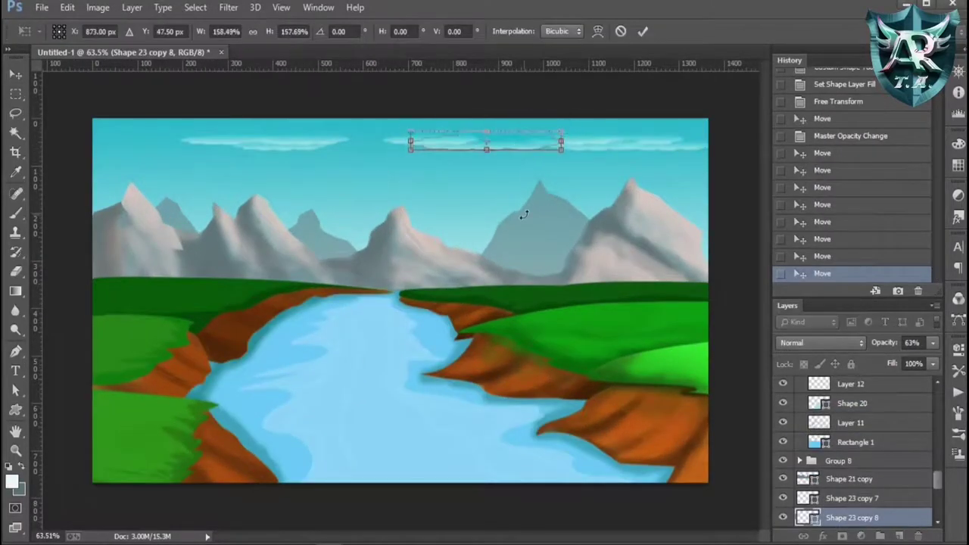
left_click_drag(281, 142, 195, 140)
mouse_move(357, 148)
left_mouse_down()
mouse_move(454, 167)
mouse_move(307, 167)
mouse_move(424, 168)
left_mouse_up()
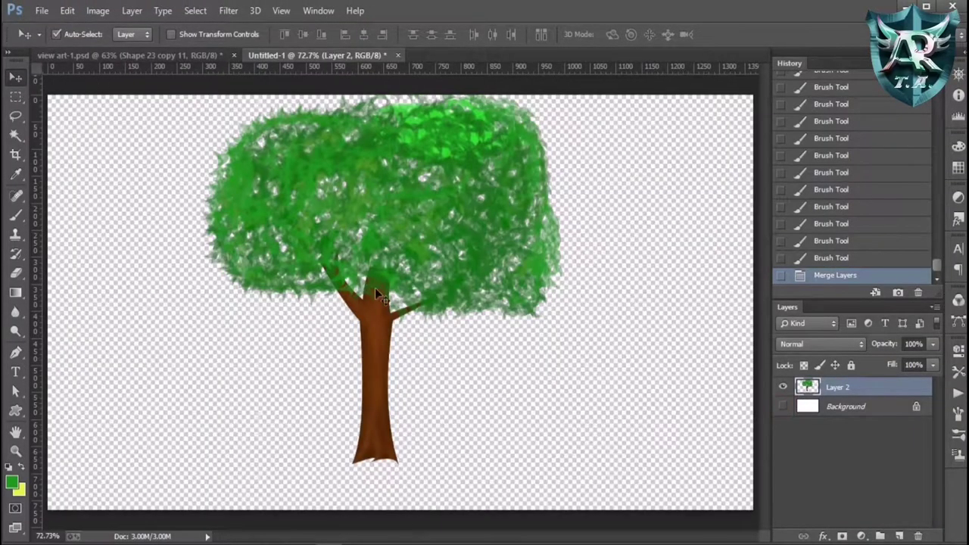
Drag the leafy tree into the river valley painting as Layer 13, above the scenery
mouse_move(374, 288)
left_mouse_down()
mouse_move(151, 51)
mouse_move(599, 309)
mouse_move(628, 314)
left_mouse_up()
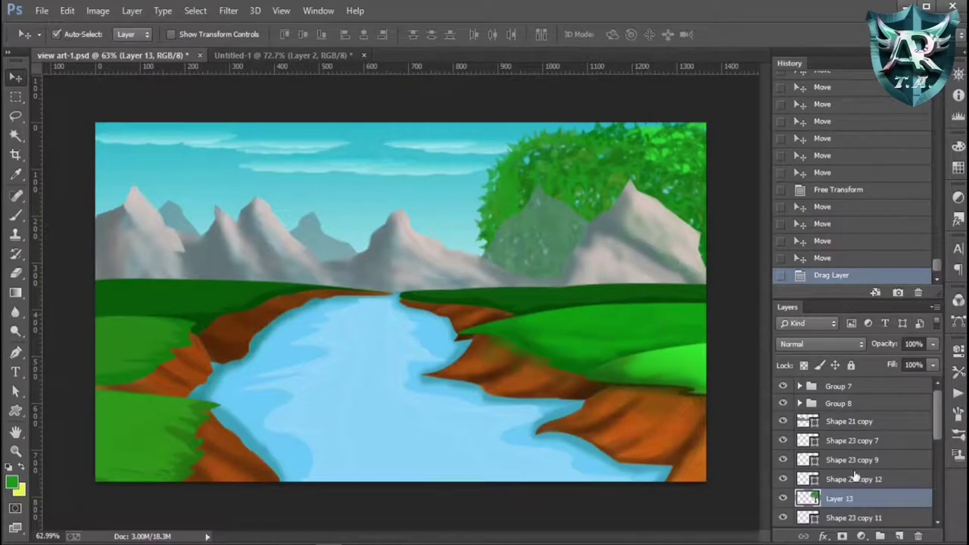
mouse_move(843, 500)
left_mouse_down()
mouse_move(886, 377)
mouse_move(883, 385)
left_mouse_up()
left_click_drag(616, 317, 594, 357)
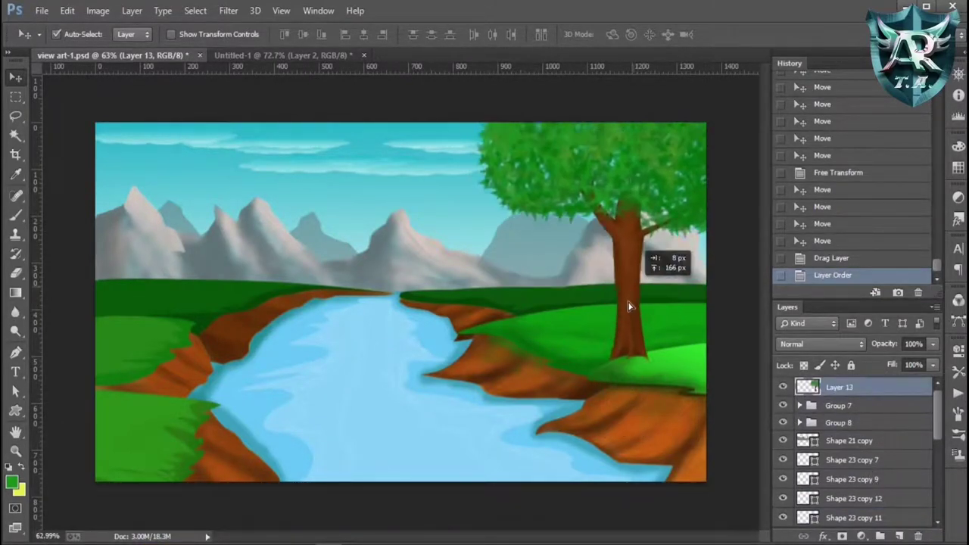
Scale the tree to about 53% and place it on the right bank beside the mountains
key("ctrl+t")
left_click_drag(745, 112, 621, 237)
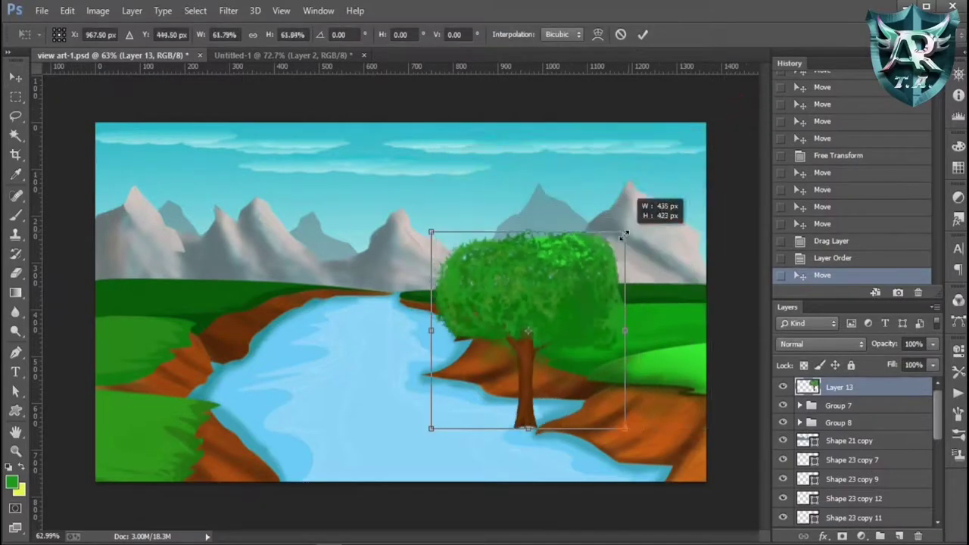
mouse_move(566, 409)
left_mouse_down()
mouse_move(627, 250)
mouse_move(661, 299)
left_mouse_up()
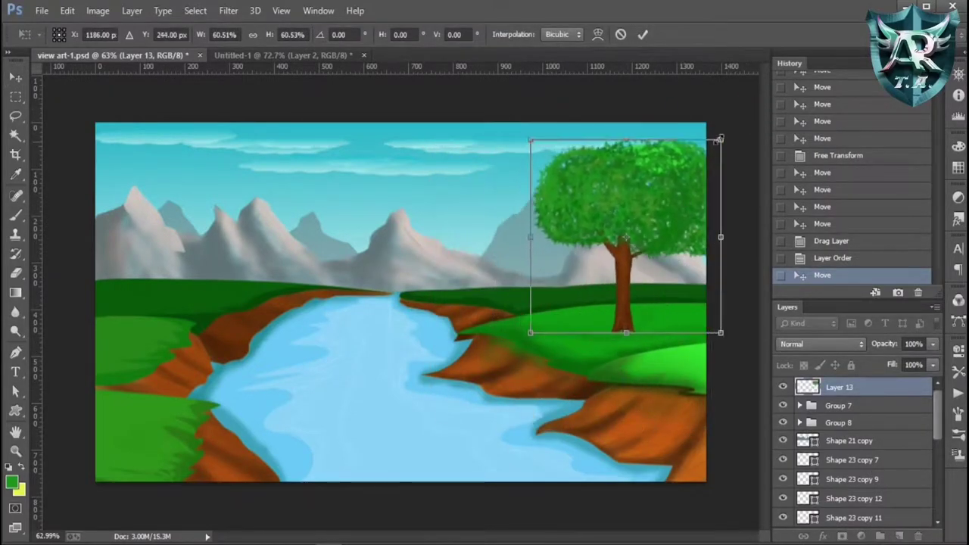
left_click_drag(719, 139, 688, 180)
mouse_move(631, 286)
left_mouse_down()
mouse_move(663, 285)
mouse_move(674, 298)
left_mouse_up()
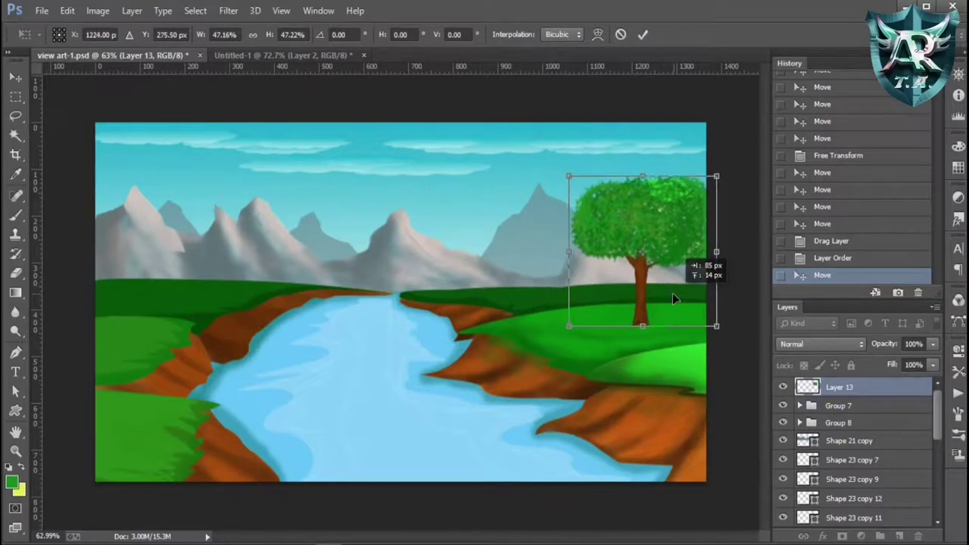
left_click_drag(716, 176, 732, 157)
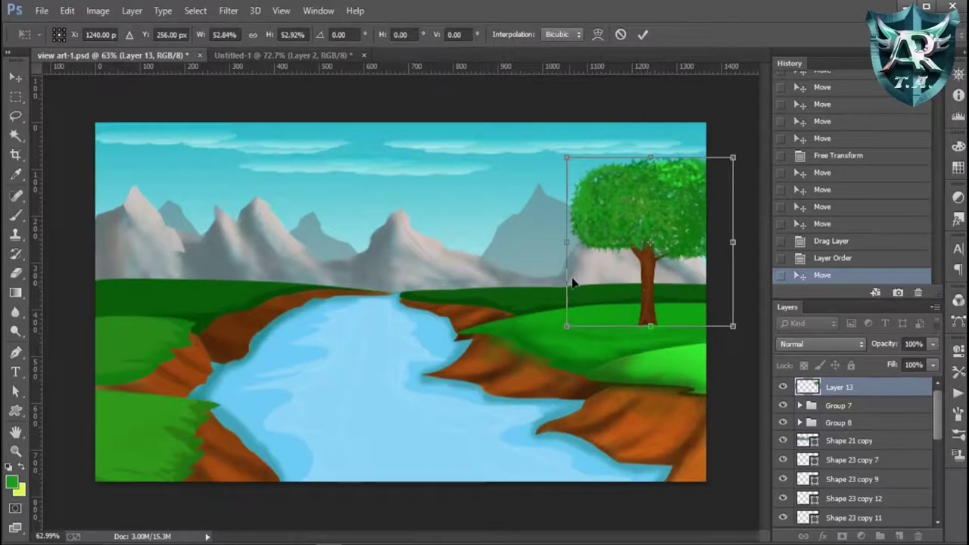
key("Return")
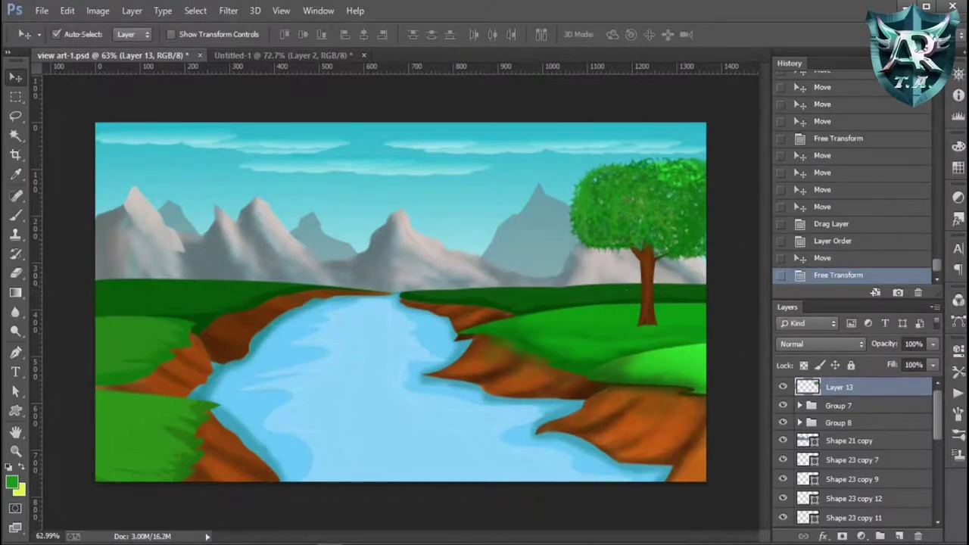
Draw a dark green oval shadow around the right tree's trunk base
scroll(632, 342, "up", 3)
left_click(604, 322)
key("p")
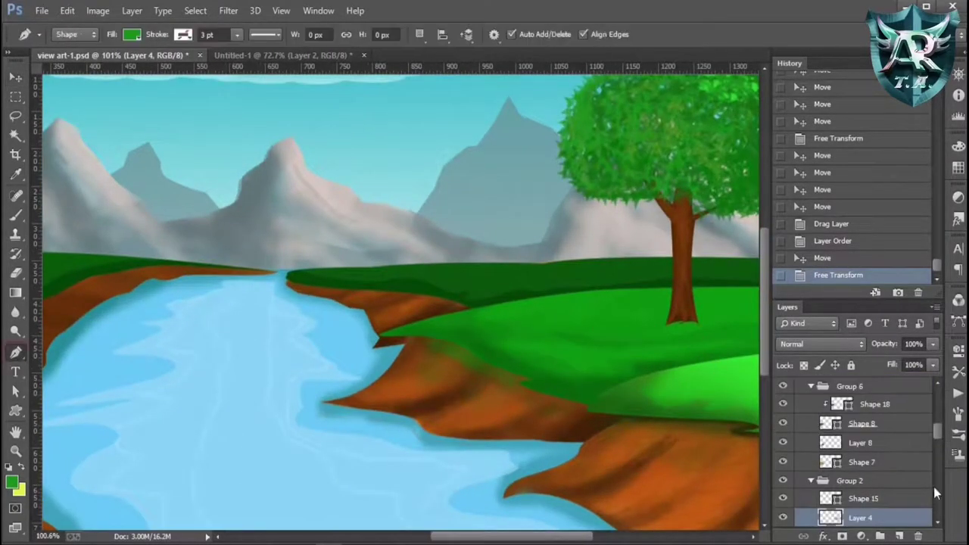
left_click(670, 303)
left_click(711, 300)
left_click(735, 315)
left_click(721, 337)
left_click(676, 336)
left_click(648, 323)
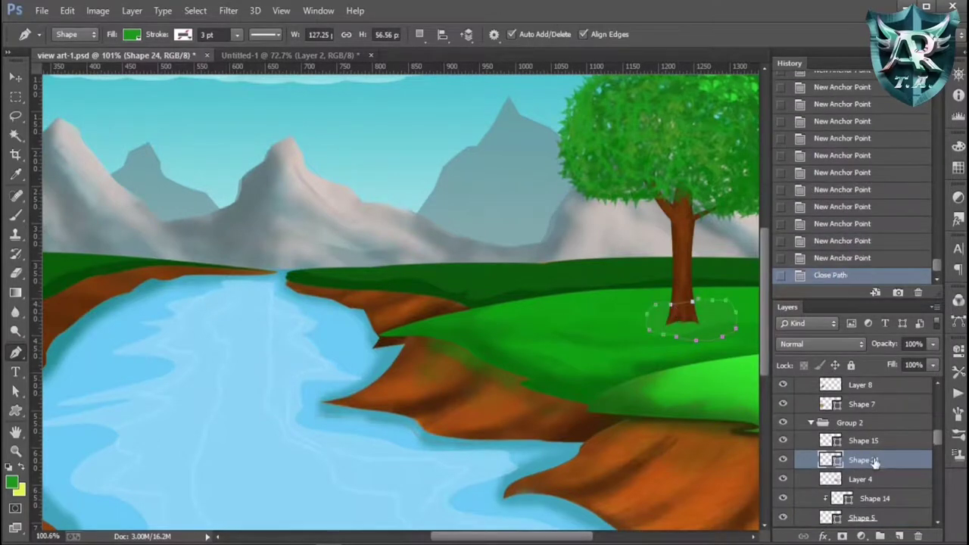
left_click(130, 36)
left_click(75, 103)
Resize the shadow beneath the trunk with Normal blending at 25% opacity
key("v")
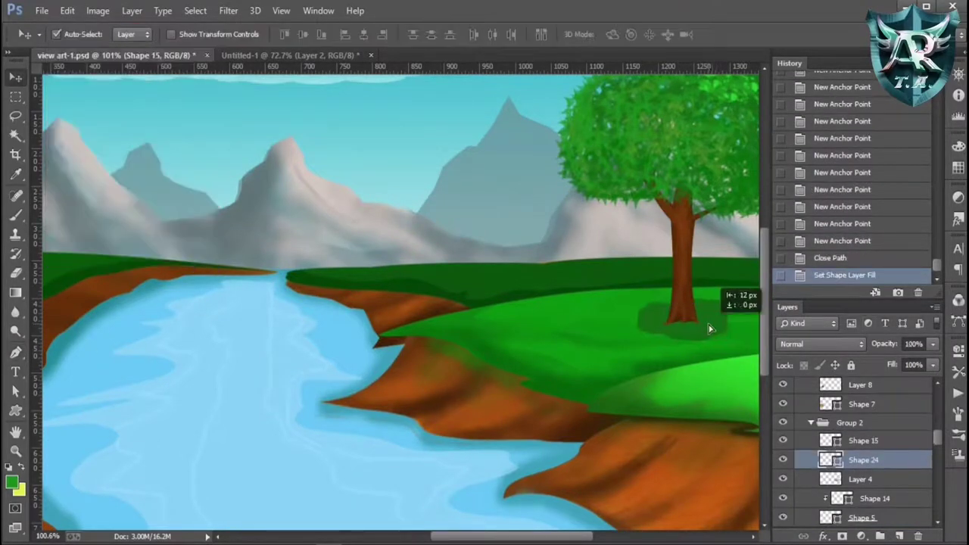
left_click_drag(707, 331, 709, 315)
key("ctrl+t")
left_click_drag(635, 331, 580, 359)
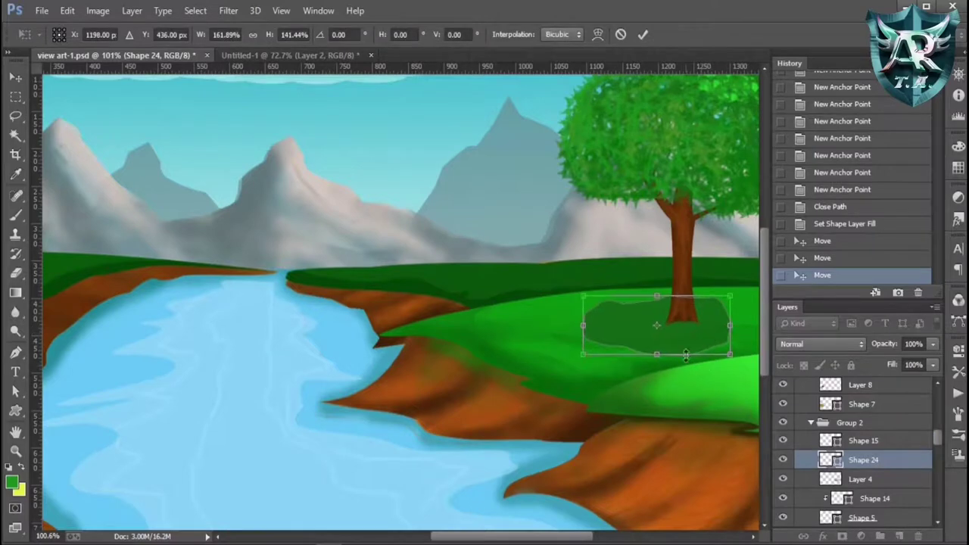
key("Return")
key("Return")
key("alt+shift+f")
key("alt+shift+o")
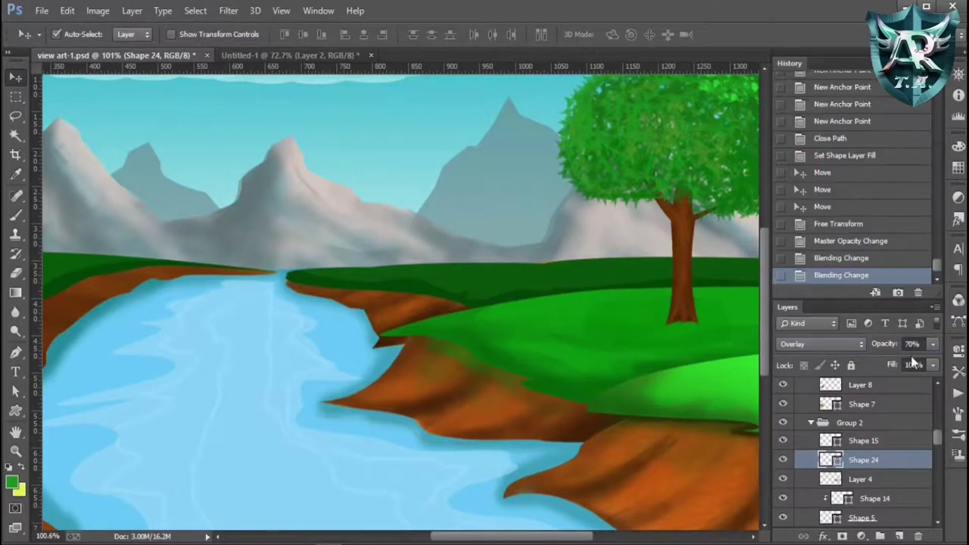
key("0")
left_click(832, 347)
left_click(802, 9)
type("25")
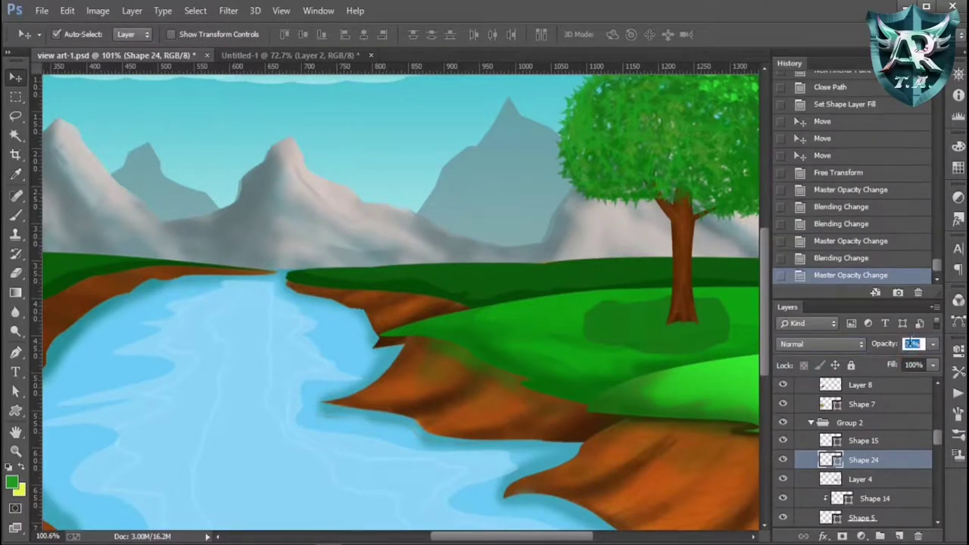
Place a smaller duplicate of the tree on the left bank
key("ctrl+0")
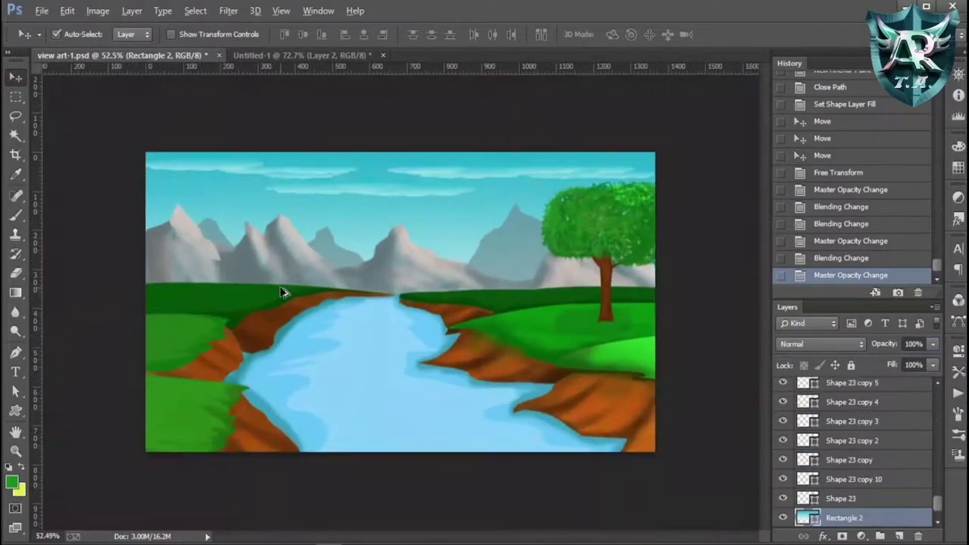
mouse_move(659, 285)
left_mouse_down()
mouse_move(249, 255)
mouse_move(214, 267)
left_mouse_up()
key("ctrl+t")
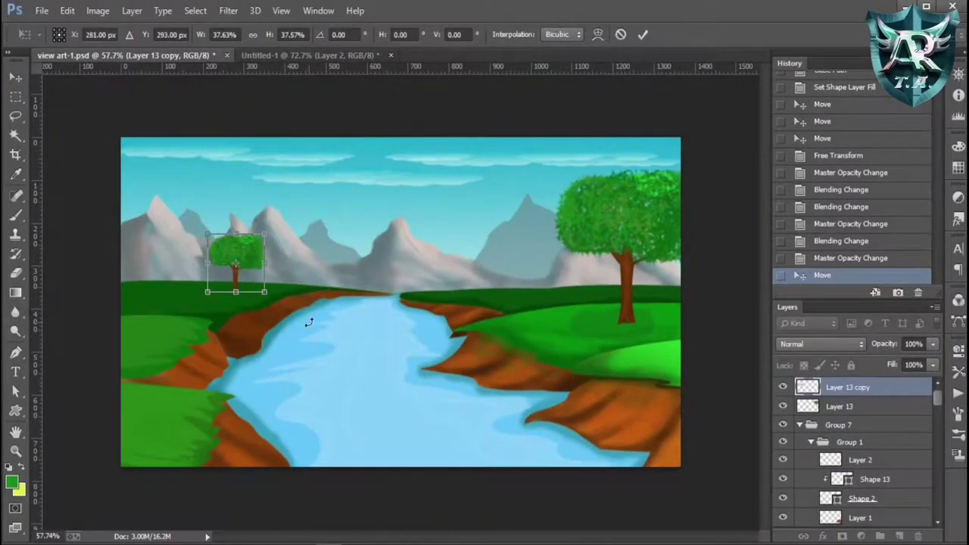
key("Return")
Draw a shadow oval under the small tree filled with dark green 074805
scroll(211, 276, "up", 1)
key("p")
scroll(211, 277, "up", 5)
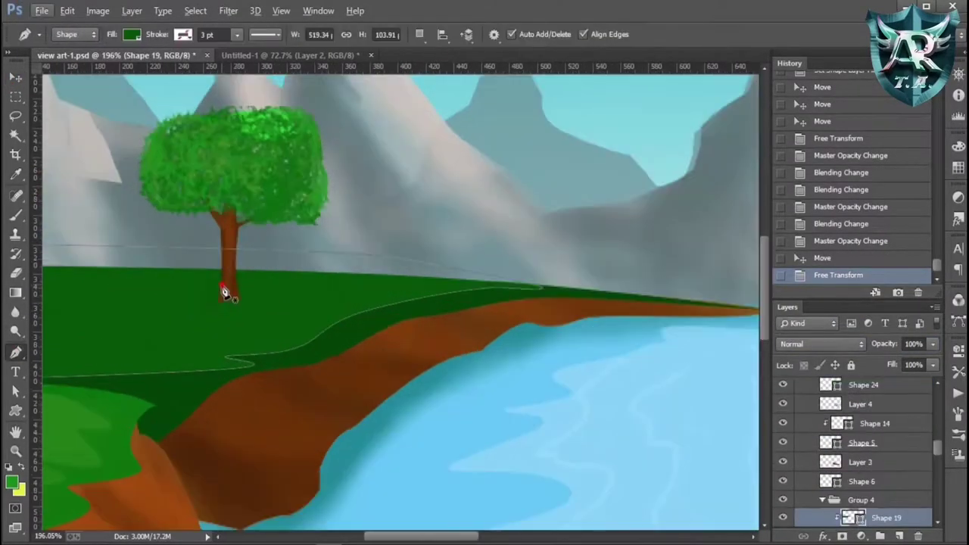
left_click(194, 303)
left_click(233, 282)
left_click(279, 297)
left_click(195, 303)
left_click(131, 34)
left_click(196, 66)
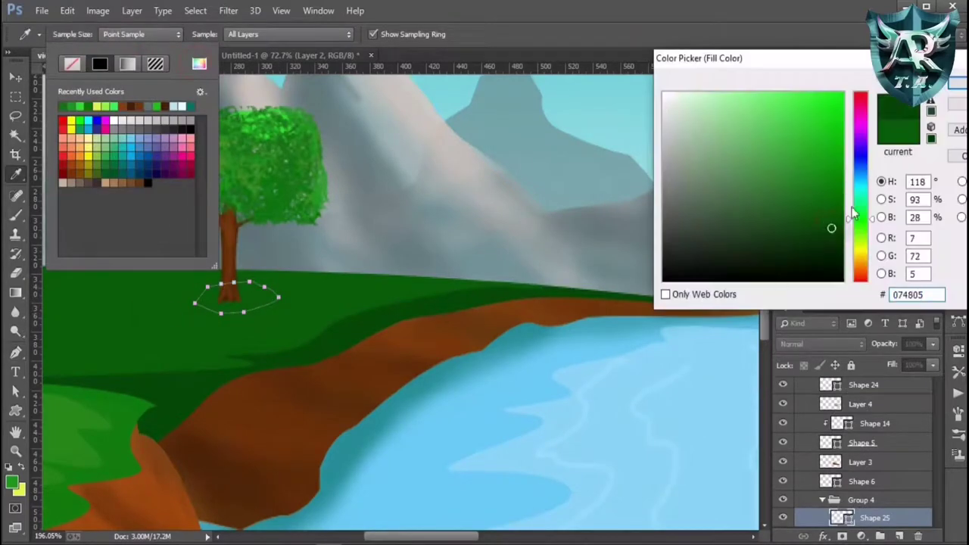
left_click(908, 76)
Set the small tree's shadow to 63% opacity and shift it left under the trunk
scroll(896, 491, "down", 1)
scroll(895, 491, "down", 1)
key("v")
key("6")
key("3")
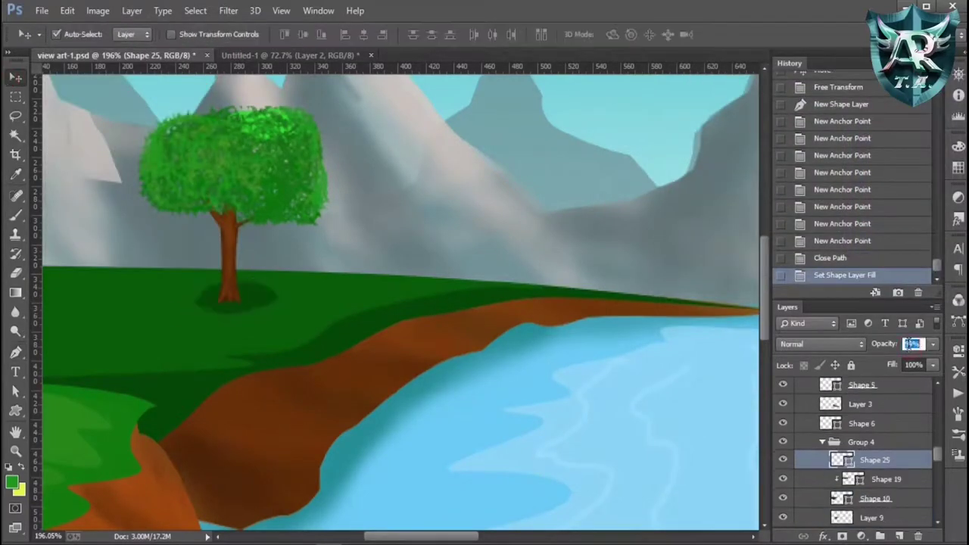
left_click_drag(235, 299, 212, 299)
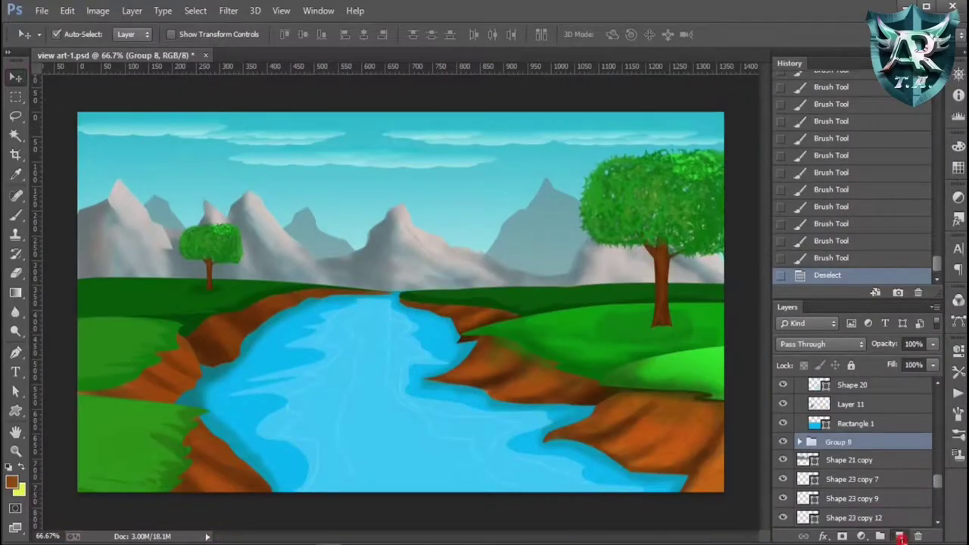
On a new layer, trace a jagged bush outline along the left part of the horizon
left_click(900, 537)
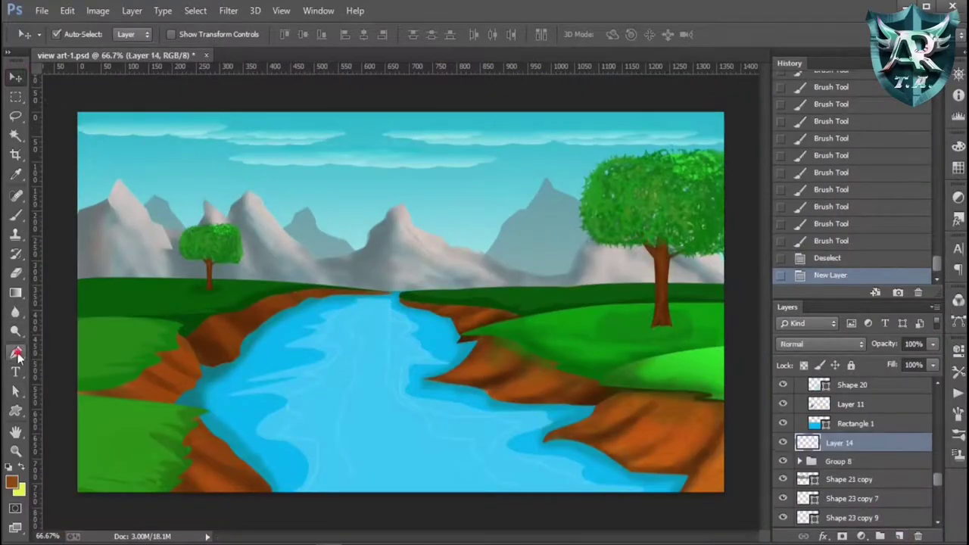
left_click(15, 352)
scroll(71, 287, "up", 2)
scroll(169, 411, "up", 1)
scroll(179, 392, "up", 1)
scroll(232, 387, "up", 1)
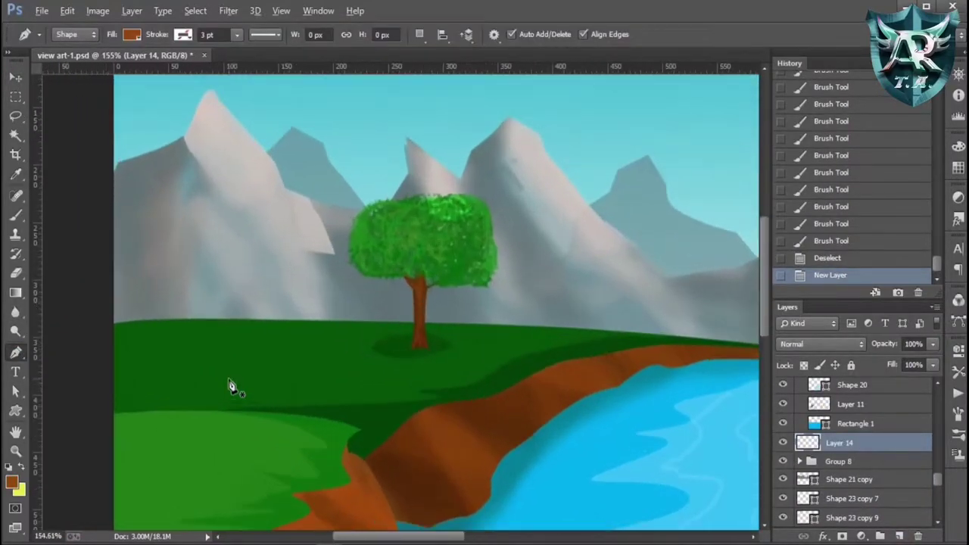
left_click(108, 324)
left_click(128, 306)
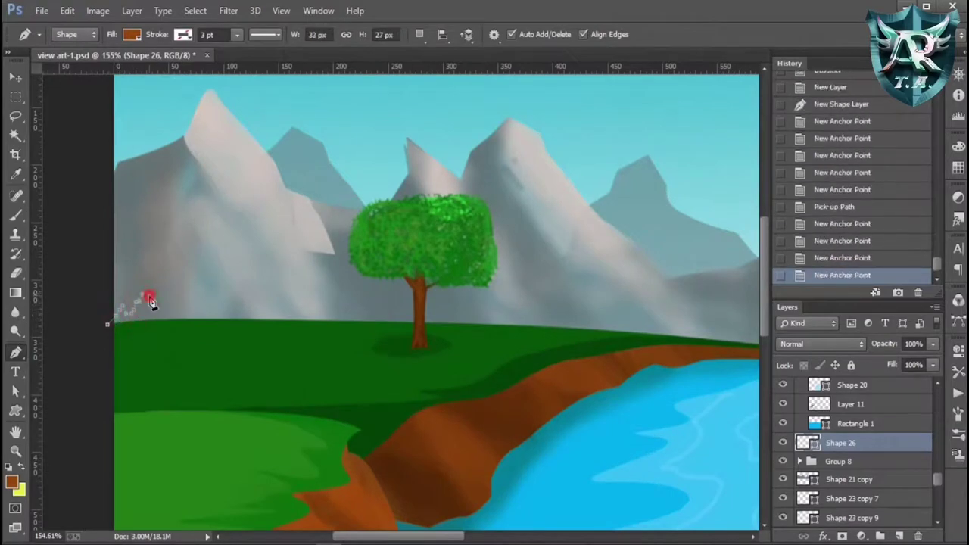
left_click(153, 305)
left_click(160, 312)
left_click(188, 312)
left_click(196, 308)
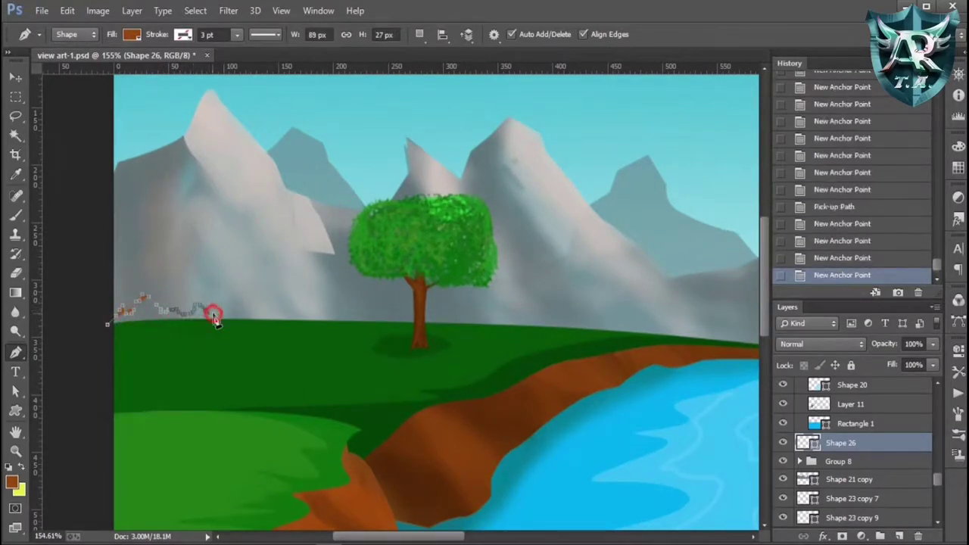
left_click(248, 314)
left_click(284, 318)
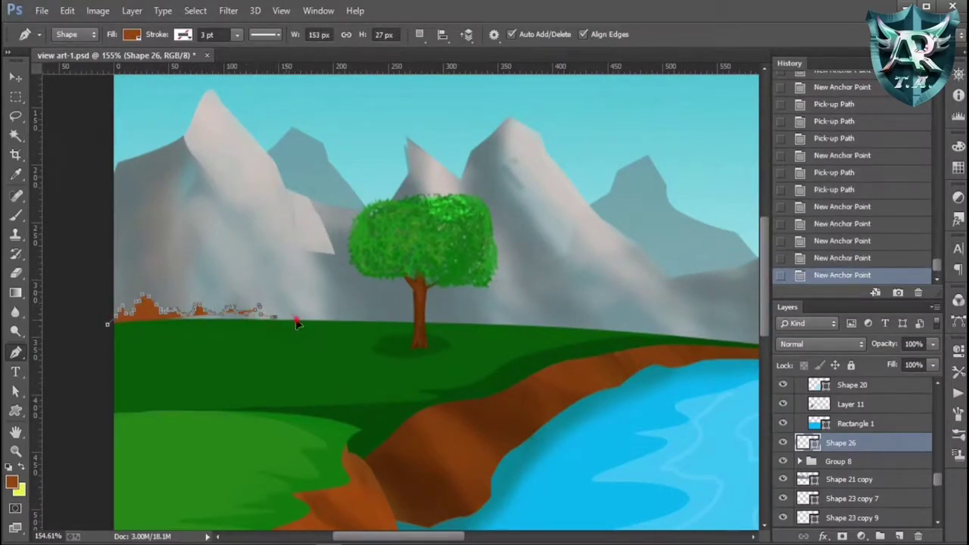
left_click(322, 308)
left_click(343, 308)
Continue the jagged outline past the trunk to the river's far end and close it as Shape 26
left_click(378, 320)
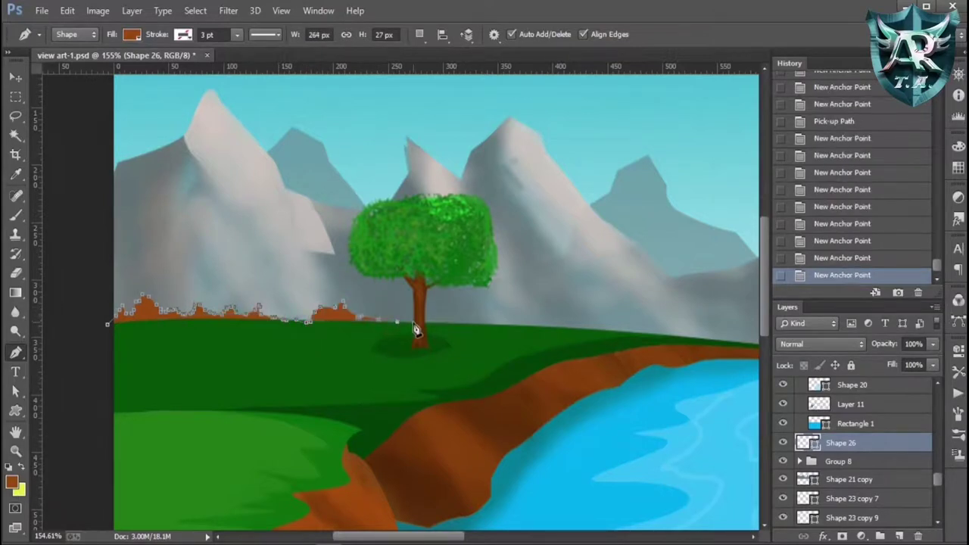
left_click(409, 312)
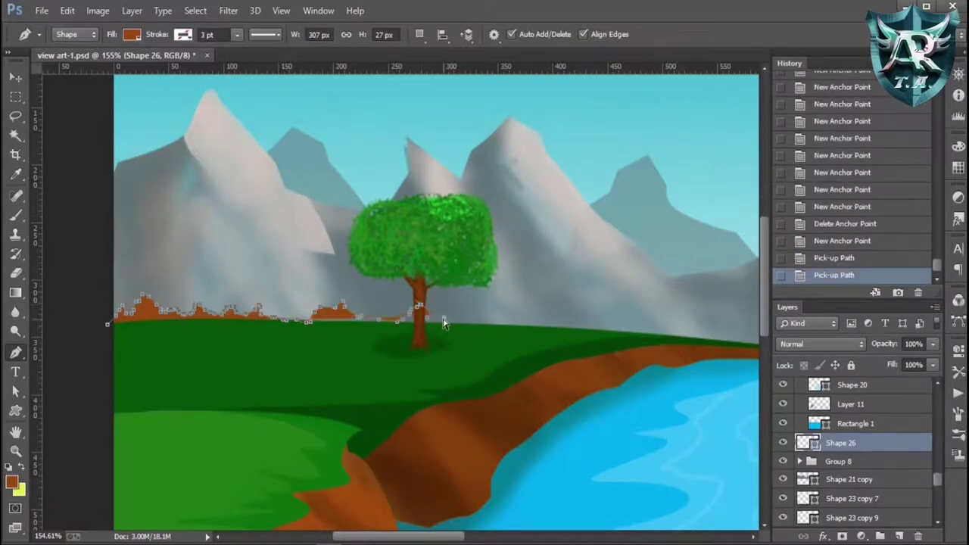
left_click(441, 324)
left_click(453, 321)
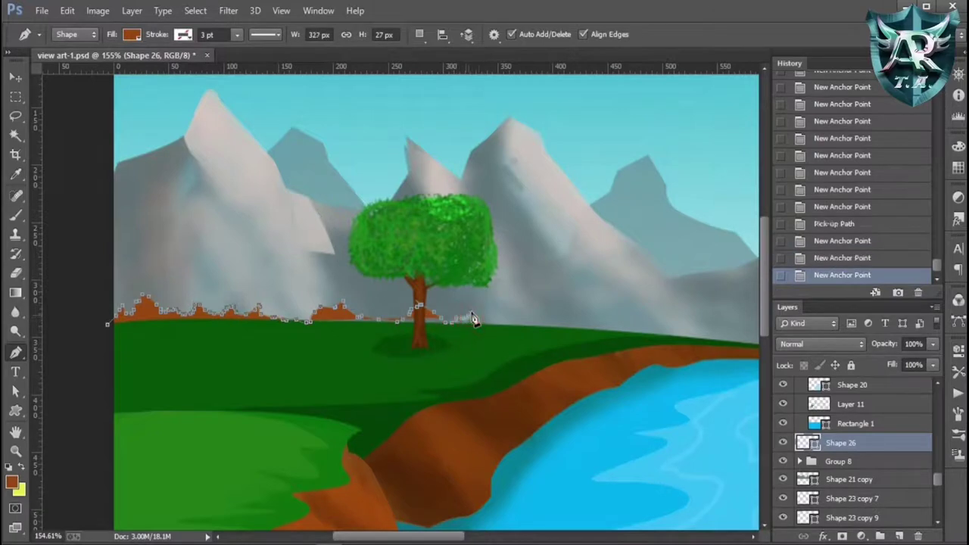
left_click(485, 326)
left_click(506, 307)
left_click(514, 302)
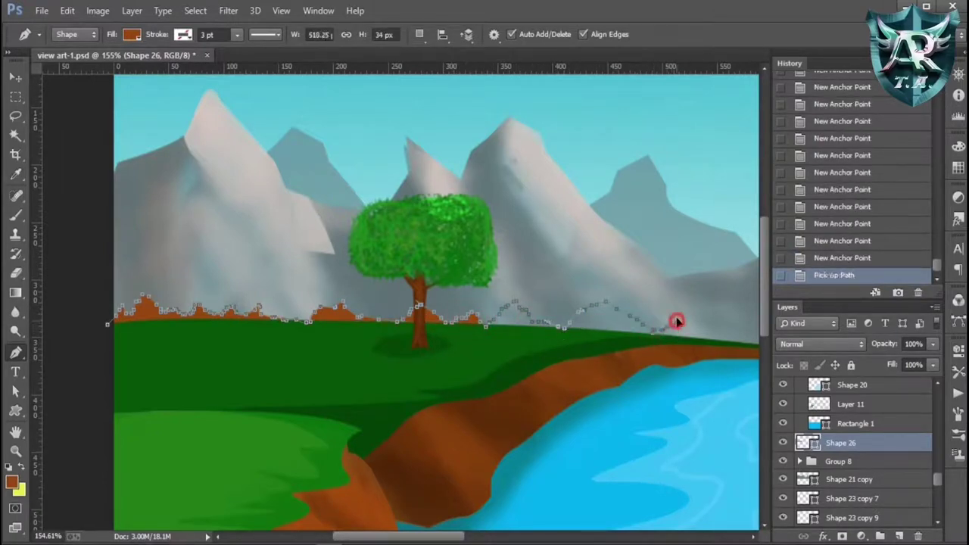
left_click(704, 321)
left_click(747, 346)
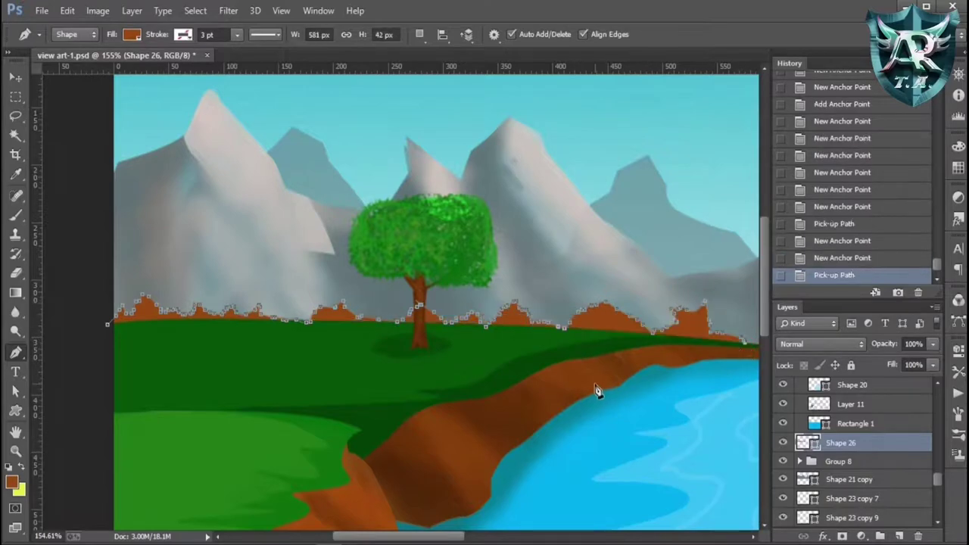
scroll(595, 389, "down", 3)
scroll(547, 437, "up", 3)
left_click(501, 340)
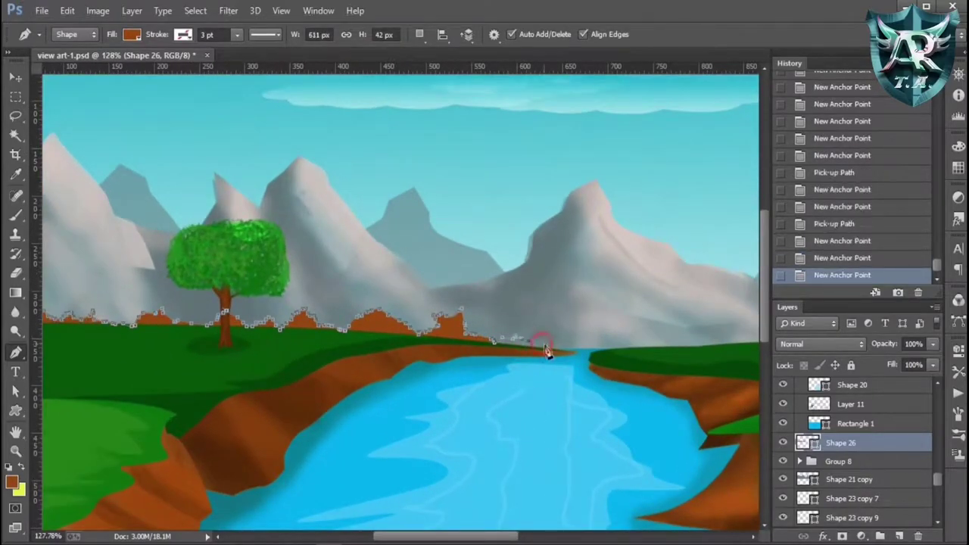
left_click(544, 345)
left_click(569, 353)
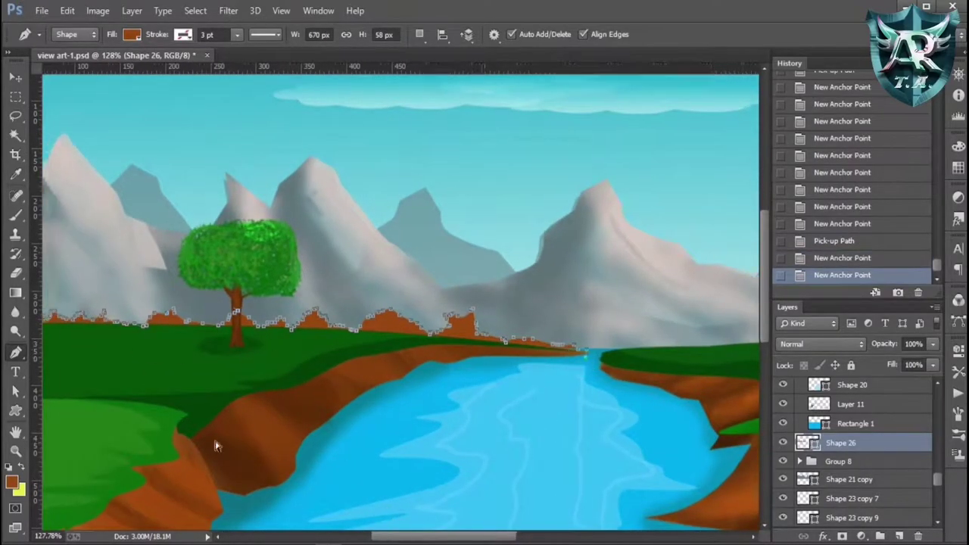
scroll(168, 352, "left", 5)
left_click(104, 328)
key("v")
left_click(364, 375)
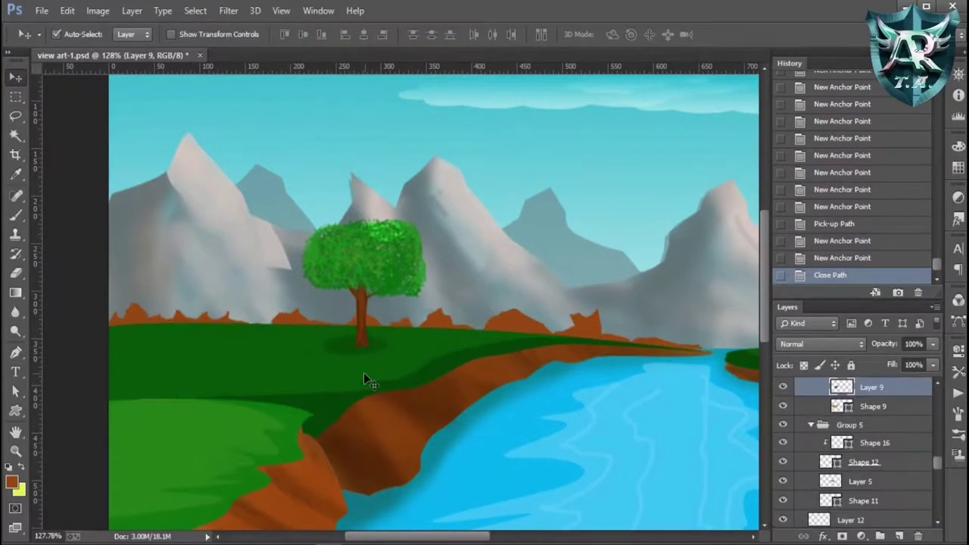
Change the bush shape's fill from solid brown to a preset gradient
left_click(15, 393)
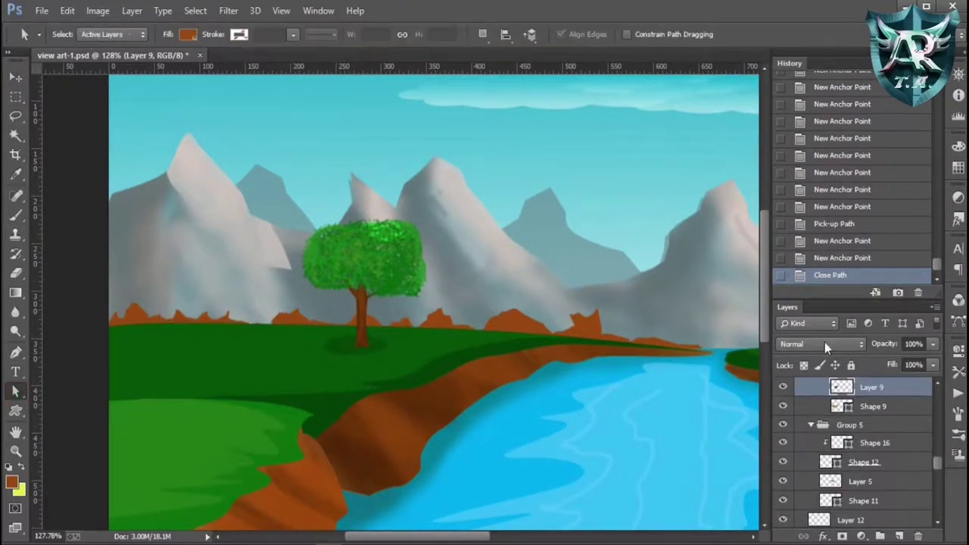
key("v")
left_click(183, 318)
key("a")
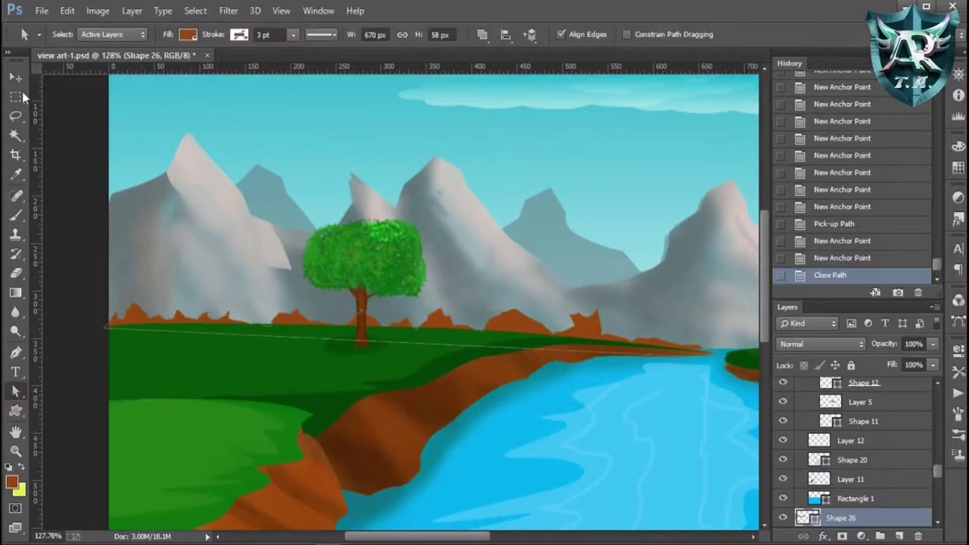
left_click(188, 34)
left_click(180, 64)
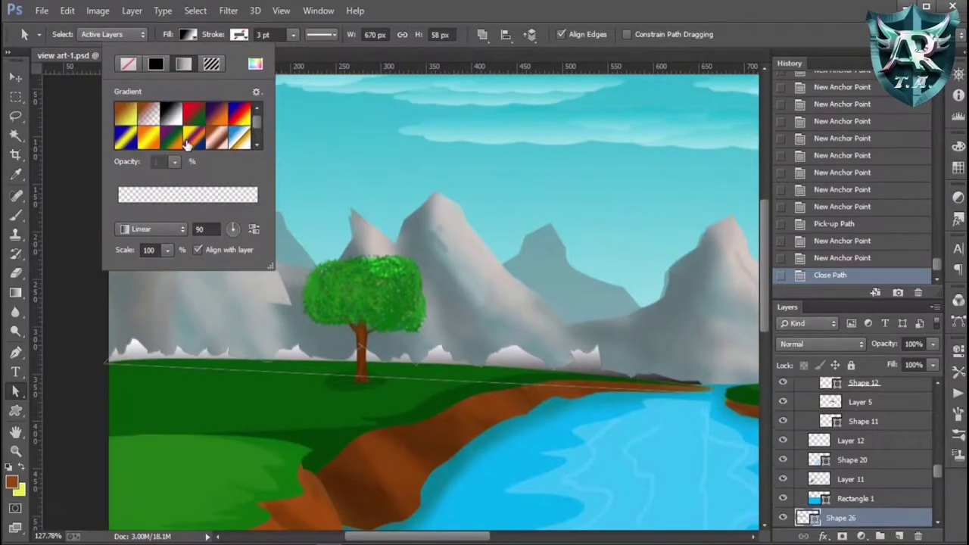
left_click(126, 114)
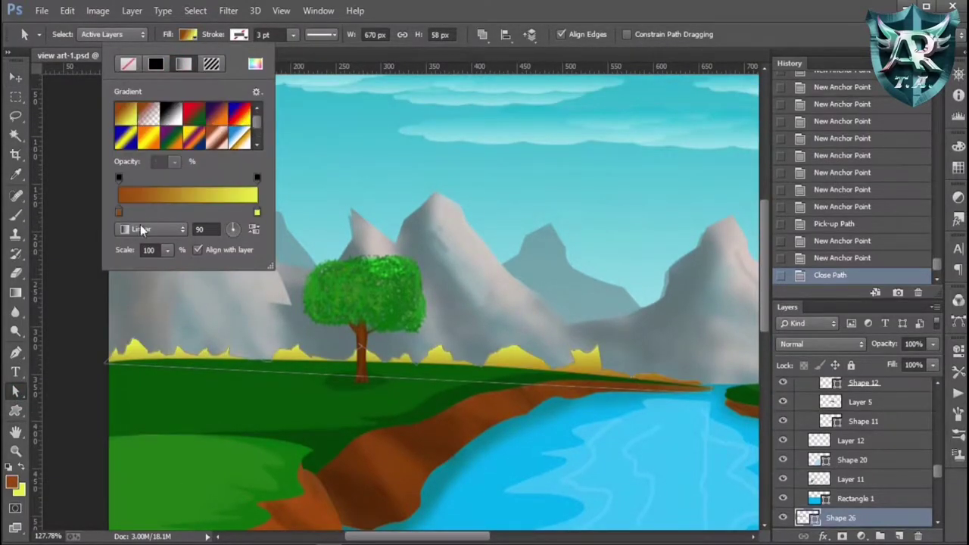
Set the gradient stops to dark green on the left and medium green on the right
double_click(118, 212)
left_click_drag(861, 269, 861, 219)
left_click_drag(825, 181, 834, 218)
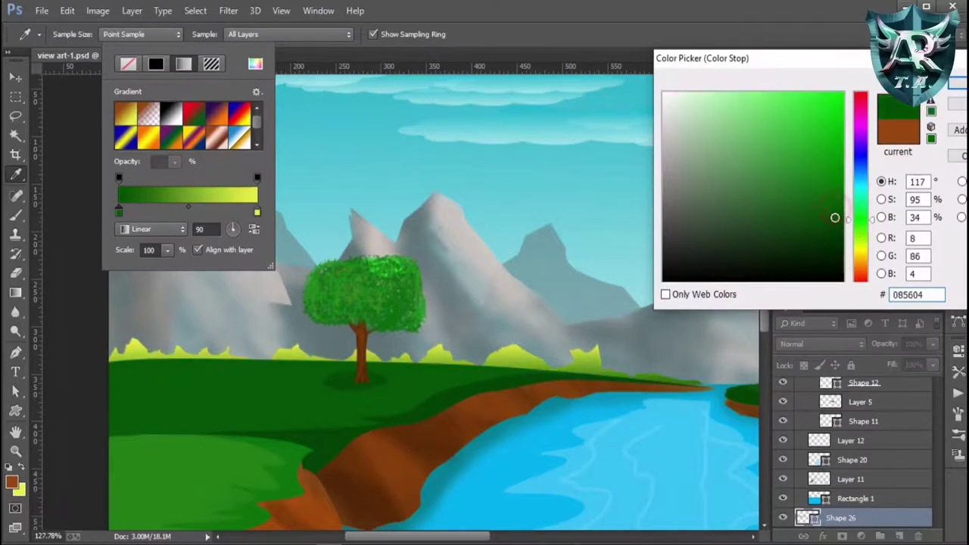
left_click(956, 82)
double_click(258, 213)
left_click_drag(860, 250, 860, 210)
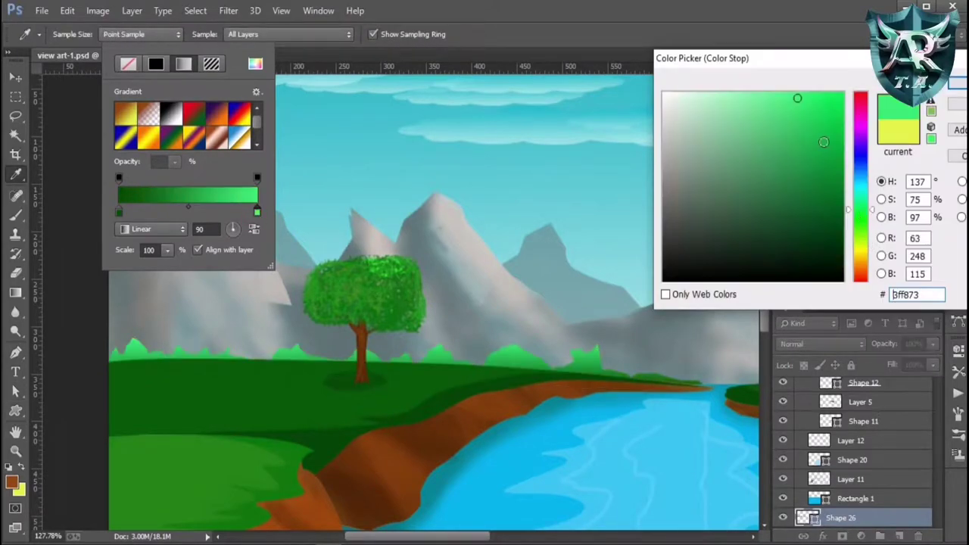
left_click(829, 152)
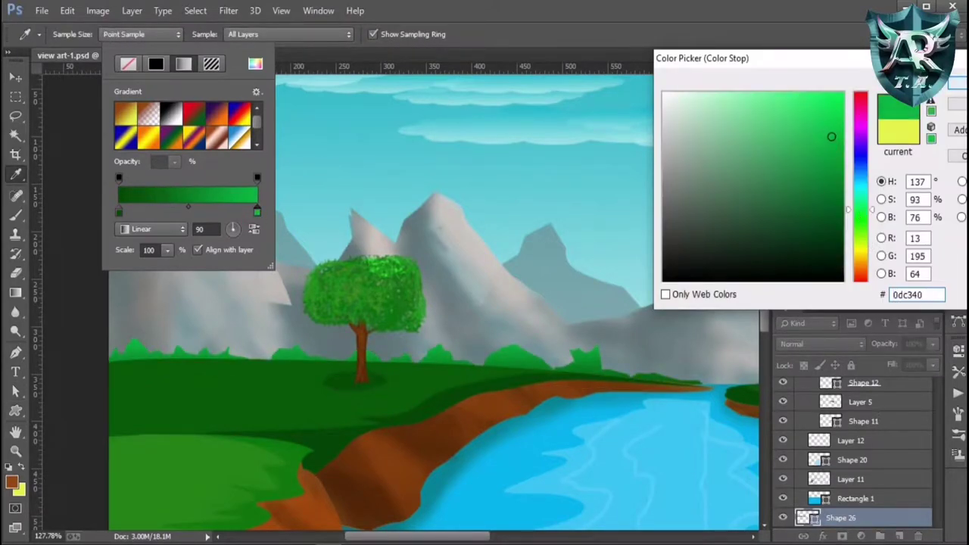
key("Return")
key("Return")
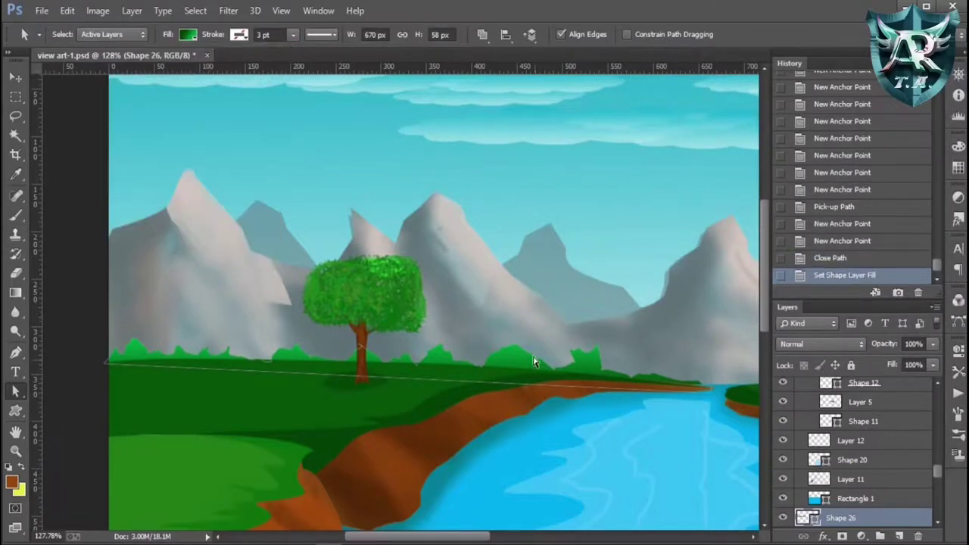
Flip the bush row horizontally
key("ctrl+t")
right_click(531, 353)
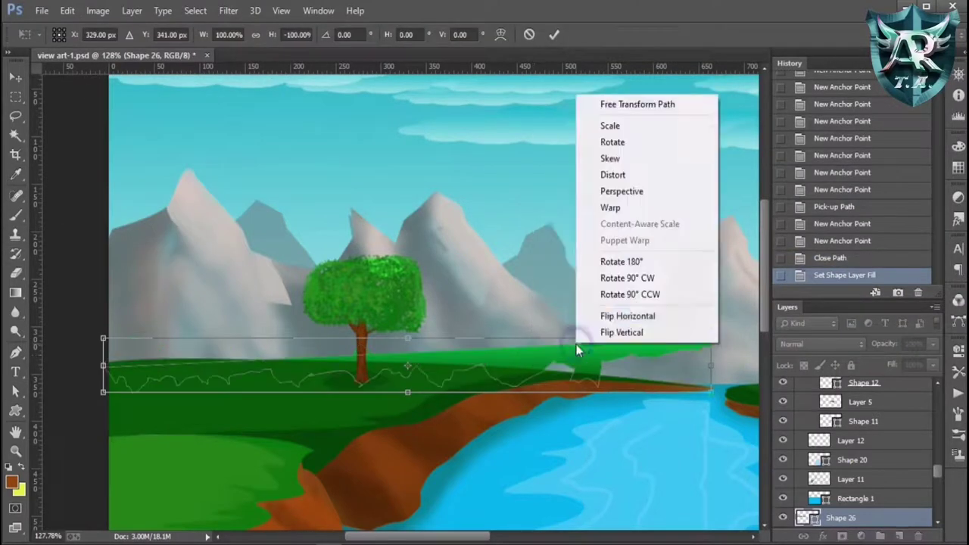
left_click(583, 327)
right_click(582, 362)
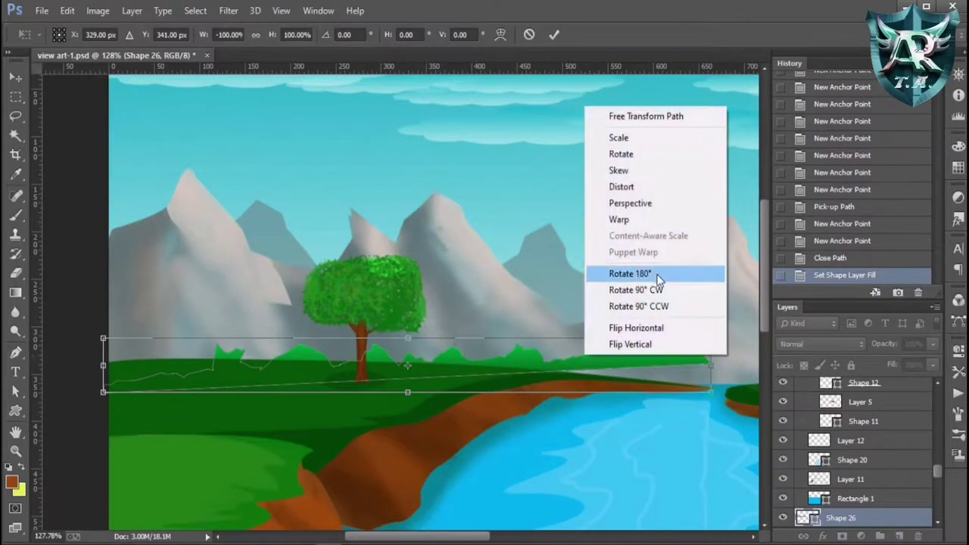
left_click(621, 210)
key("Return")
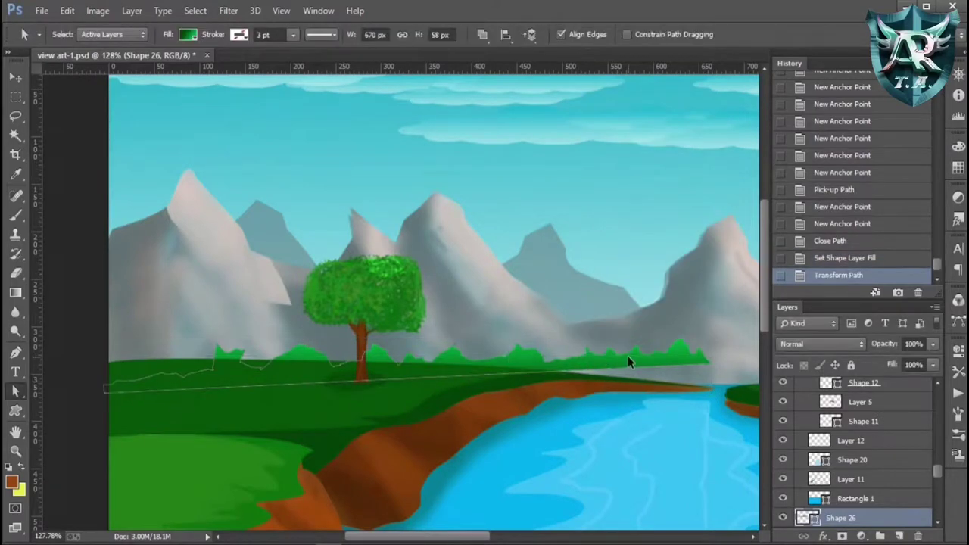
Tilt the bush row about six degrees and shrink it slightly
key("ctrl+t")
left_click_drag(730, 305, 736, 339)
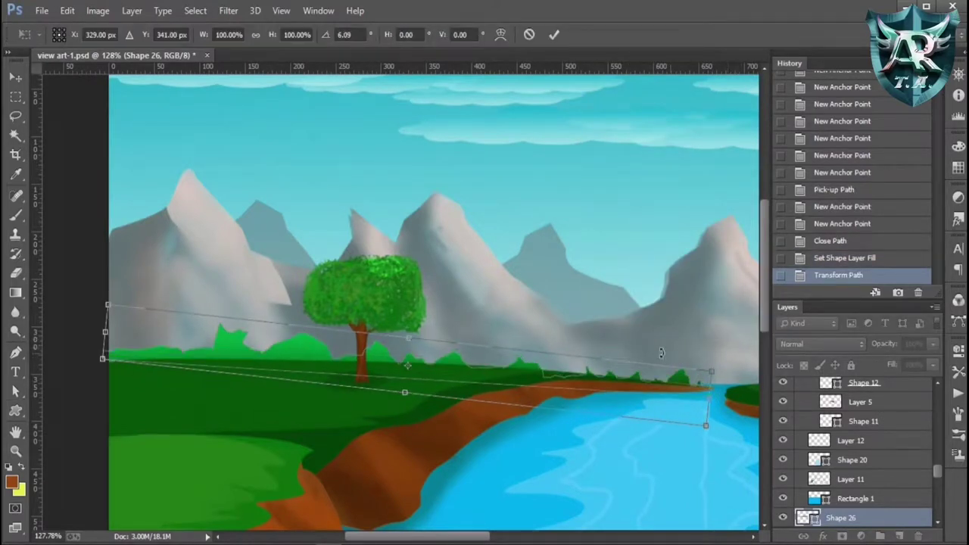
left_click_drag(704, 426, 700, 420)
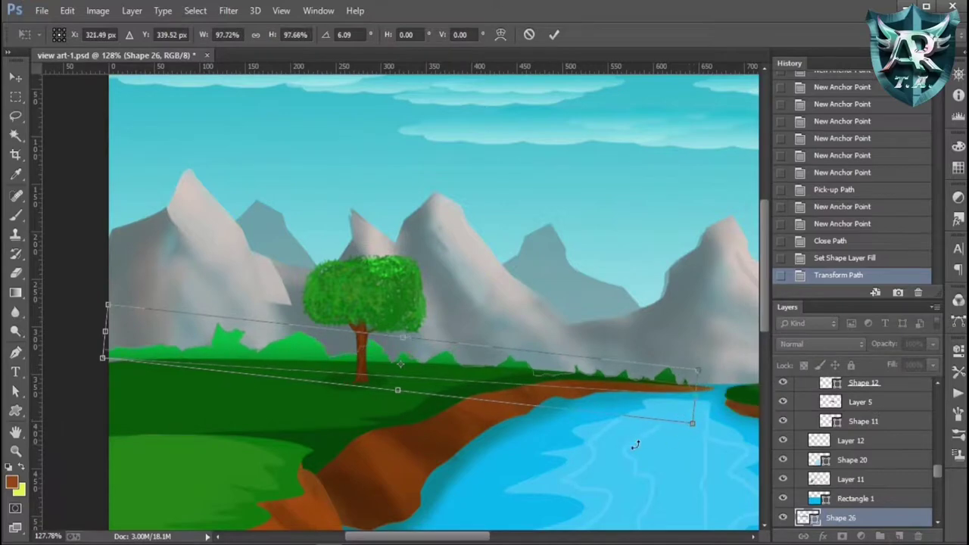
key("Return")
Warp the bush row's left end so taller bushes follow the horizon
right_click(141, 368)
left_click(216, 136)
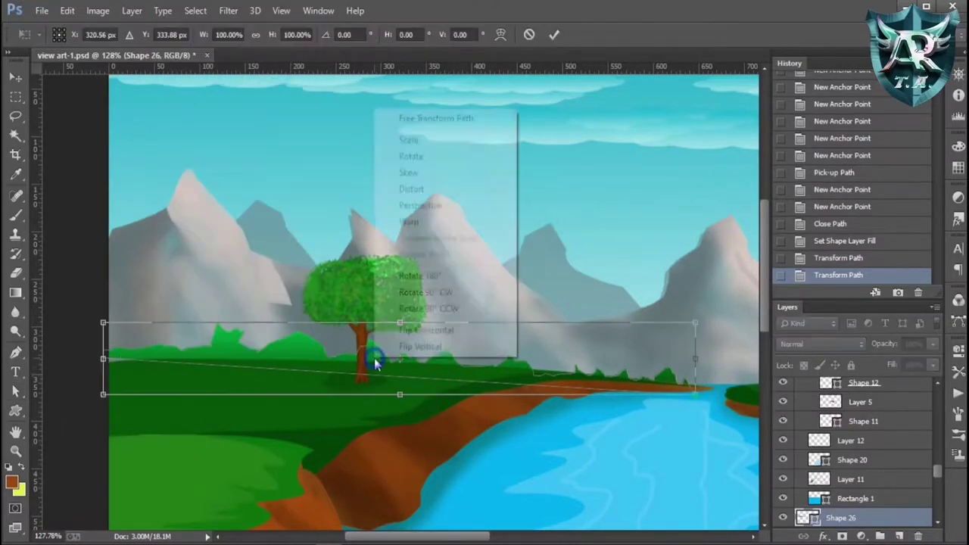
right_click(374, 364)
left_click(432, 214)
left_click_drag(104, 373, 98, 411)
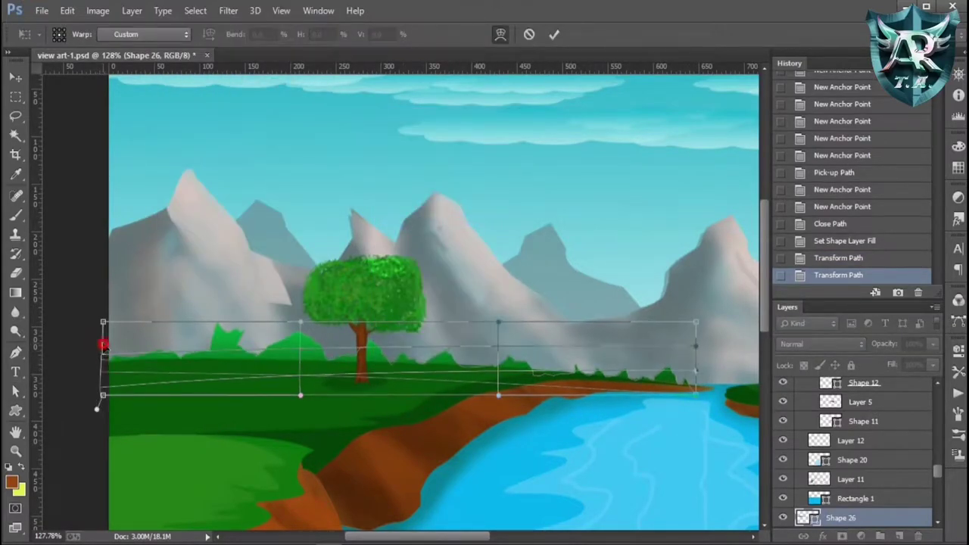
left_click_drag(103, 344, 103, 327)
key("Return")
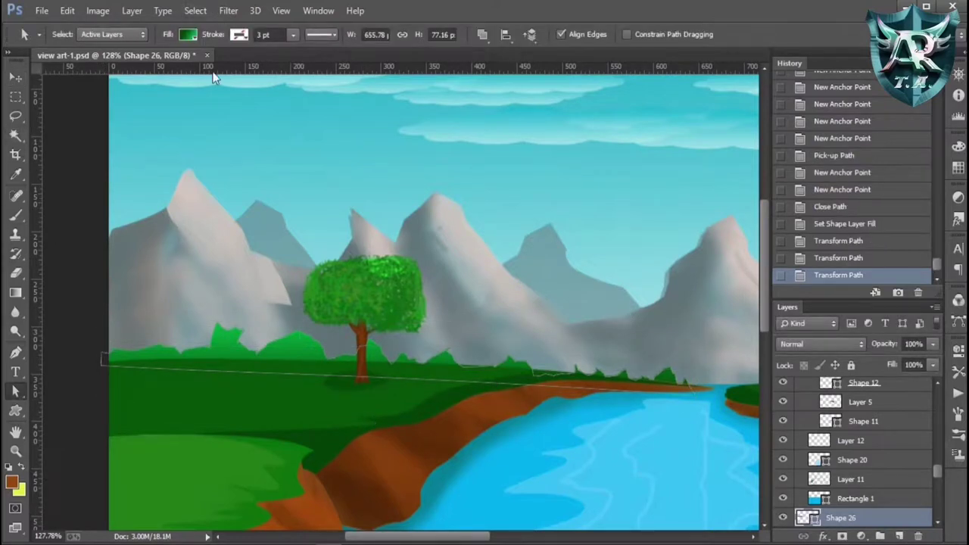
Set the bush layer opacity to 75% and angle its gradient at 86°
type("88")
key("Return")
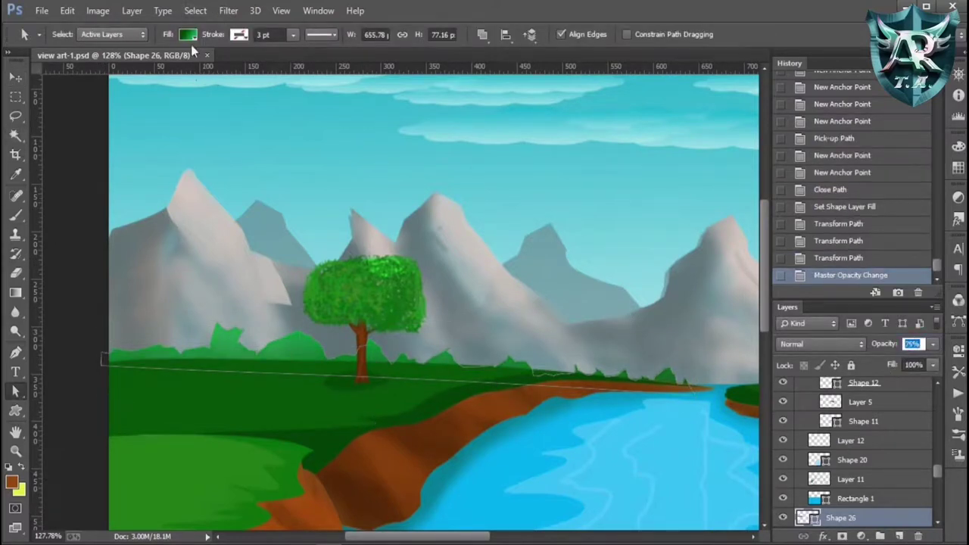
left_click(187, 34)
key("Up")
key("Up")
key("Up")
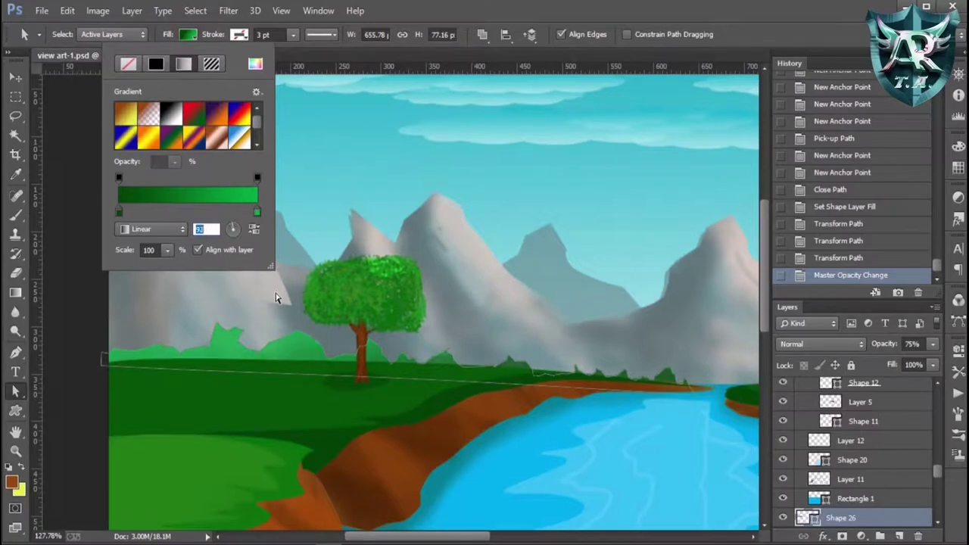
key("Down")
key("Down")
key("Down")
key("Down")
key("Down")
key("Down")
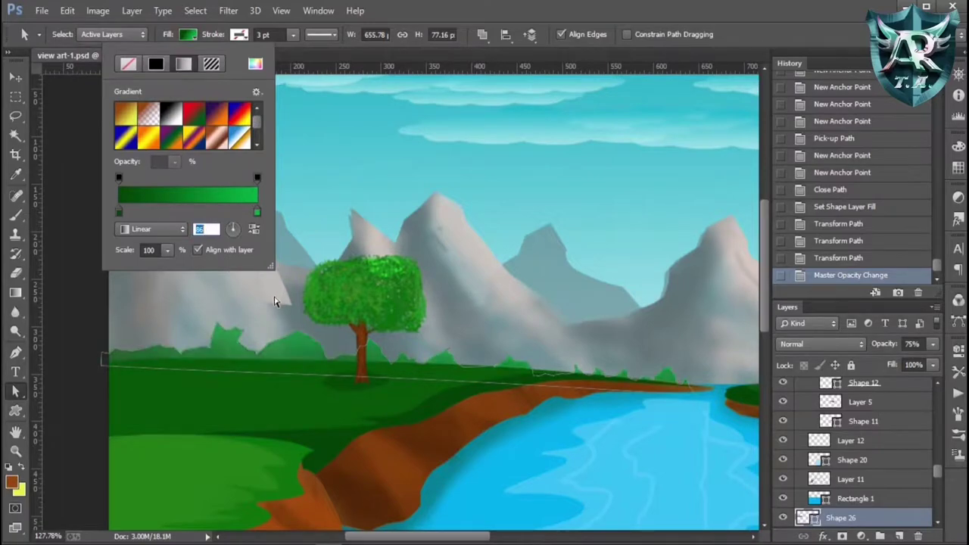
Darken the gradient's left stop to 042103 and nudge the bush row slightly up
double_click(119, 213)
left_click(828, 257)
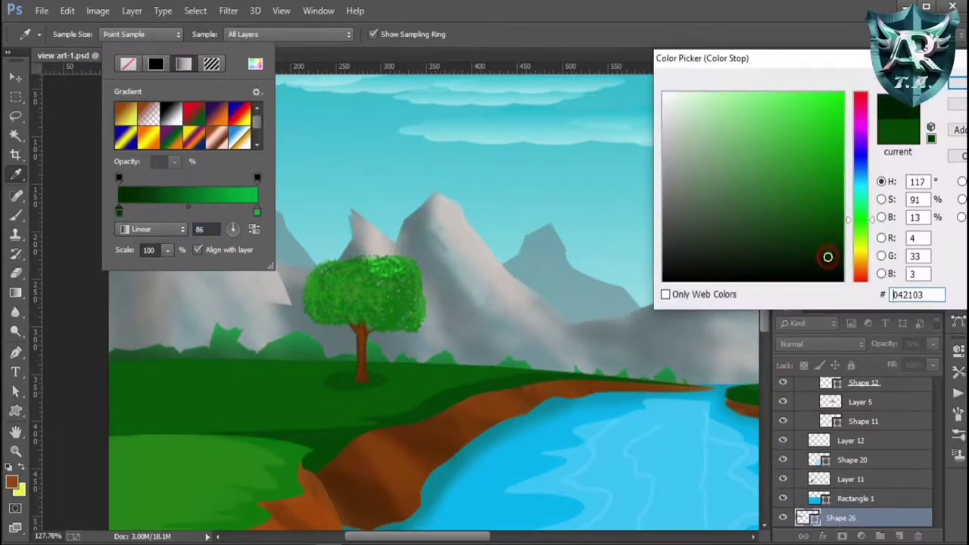
left_click(956, 89)
double_click(256, 213)
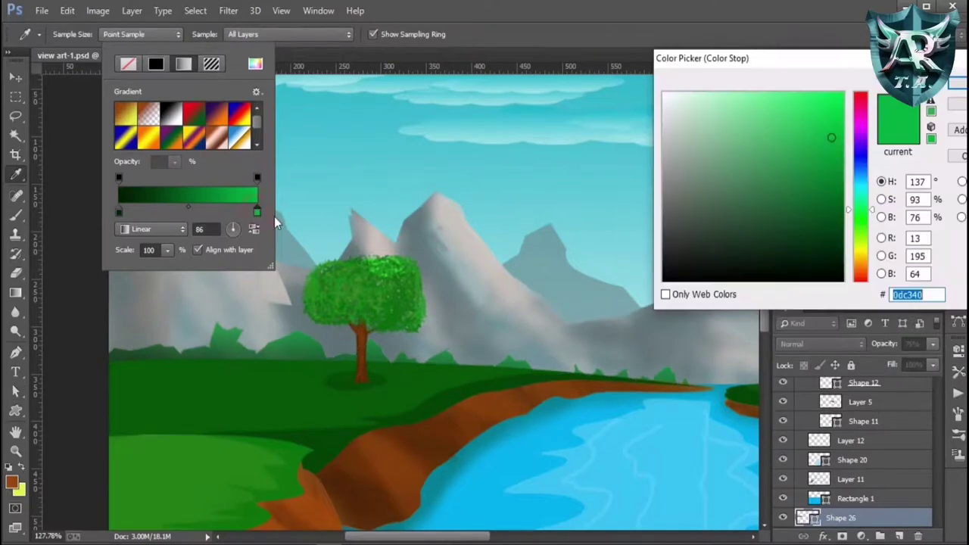
left_click(955, 85)
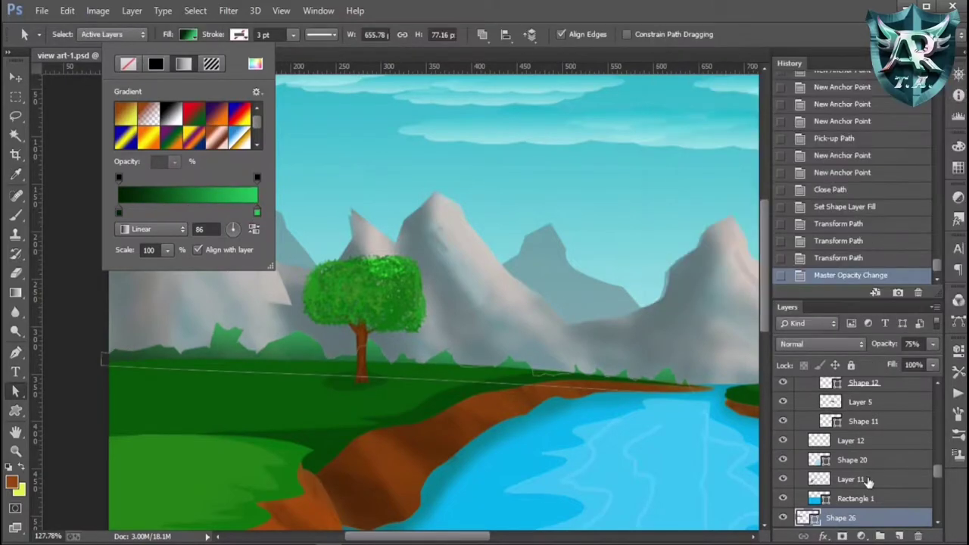
left_click(91, 200)
key("v")
key("Up")
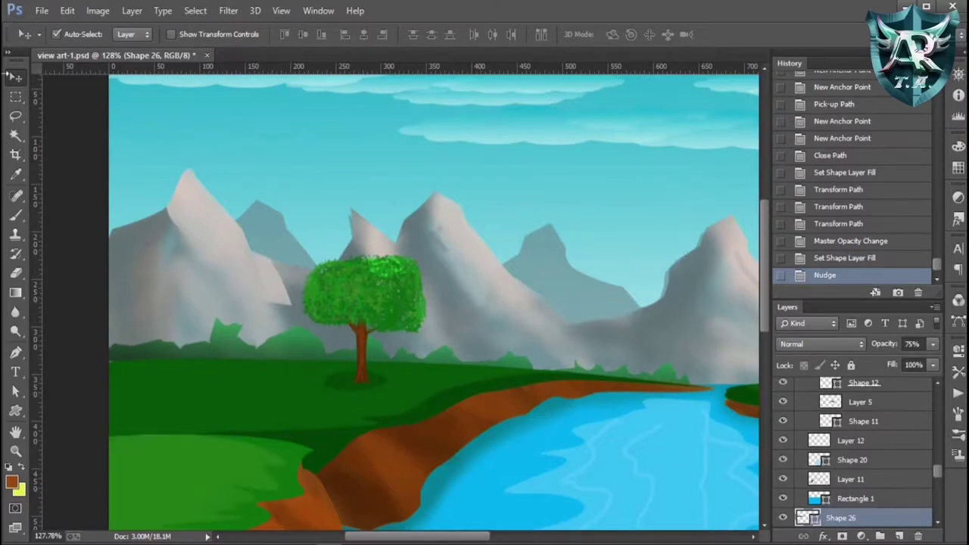
Duplicate the bush row and move the copy to the right side of the river
key("ctrl+0")
scroll(387, 396, "up", 2)
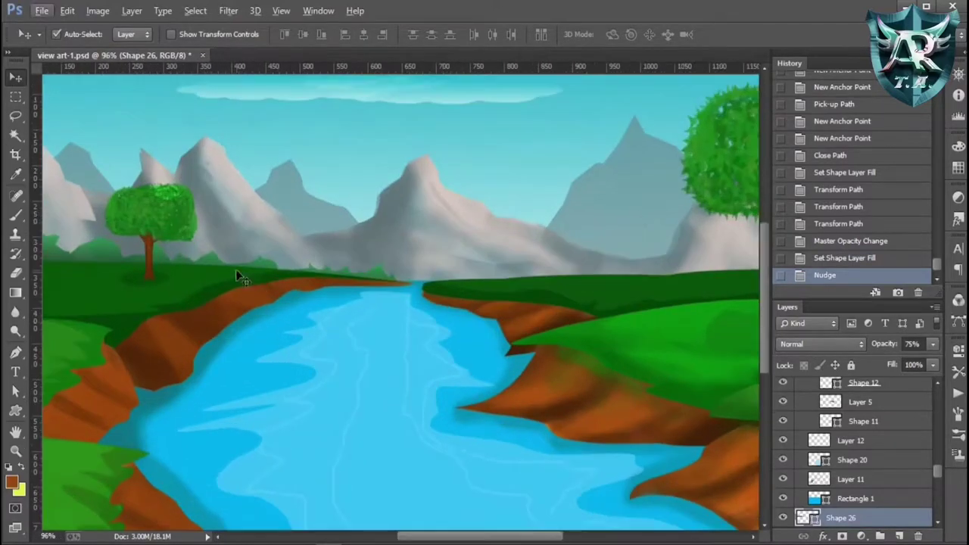
left_click_drag(199, 268, 630, 258)
right_click(630, 258)
key("Escape")
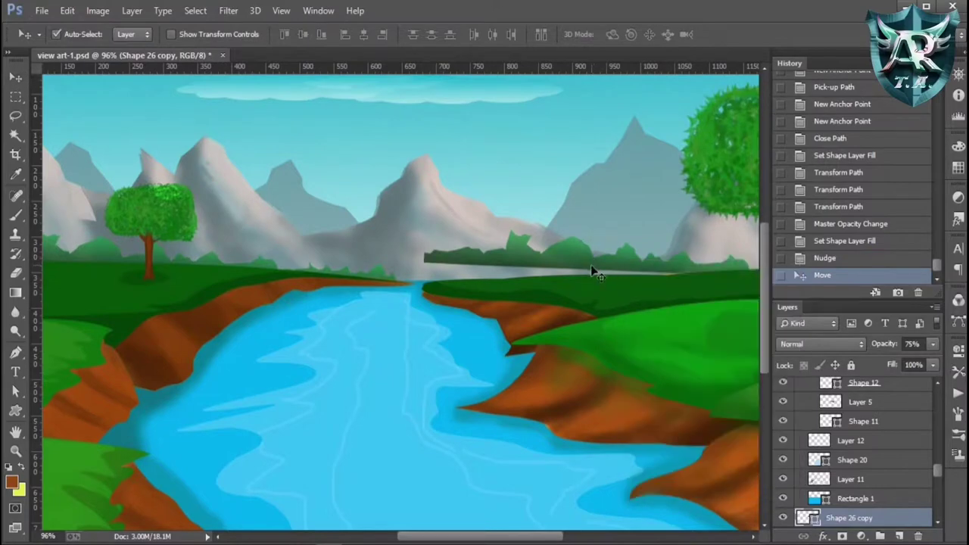
Flip the copied bush row horizontally and stretch it wider and taller
key("ctrl+t")
right_click(578, 262)
left_click(647, 487)
scroll(697, 362, "down", 3)
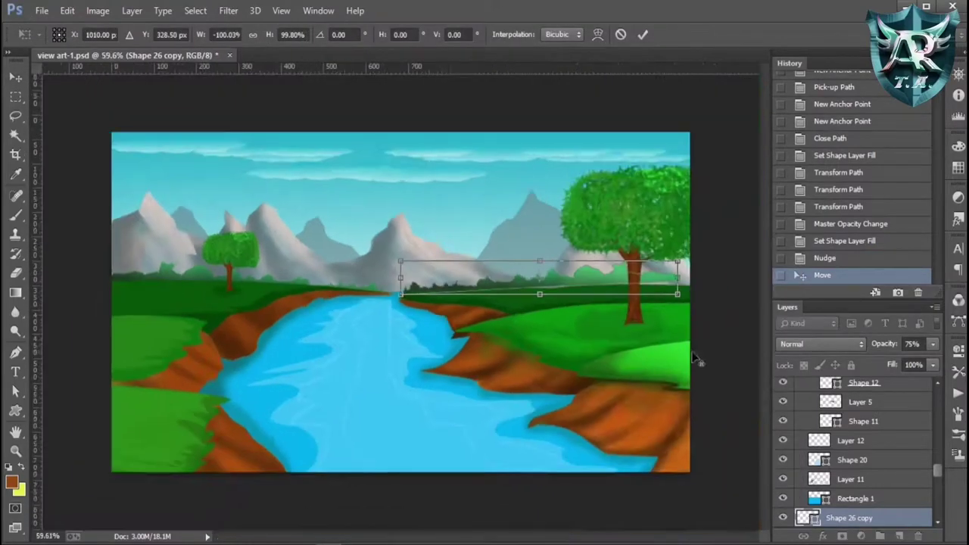
mouse_move(677, 284)
left_mouse_down()
mouse_move(703, 284)
mouse_move(664, 282)
left_mouse_up()
left_click_drag(551, 266, 550, 258)
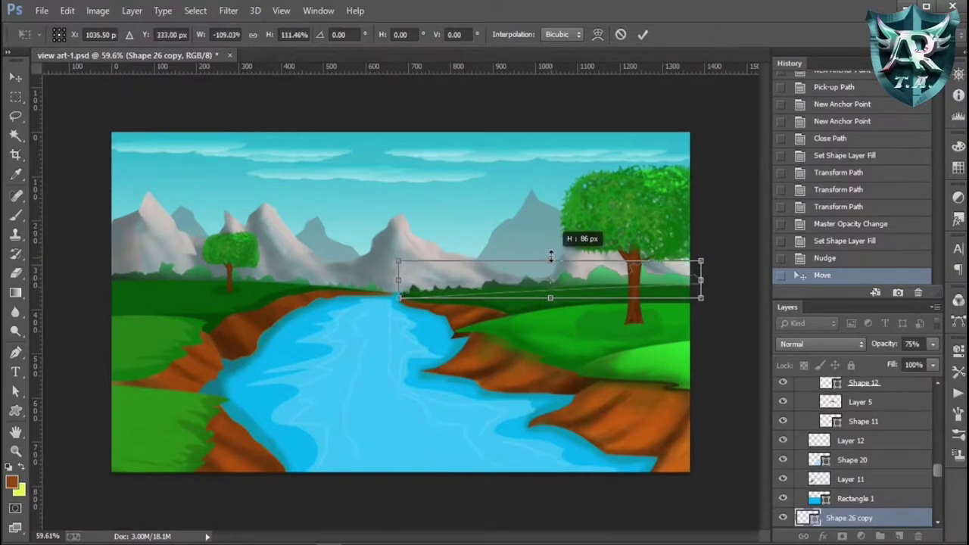
key("Return")
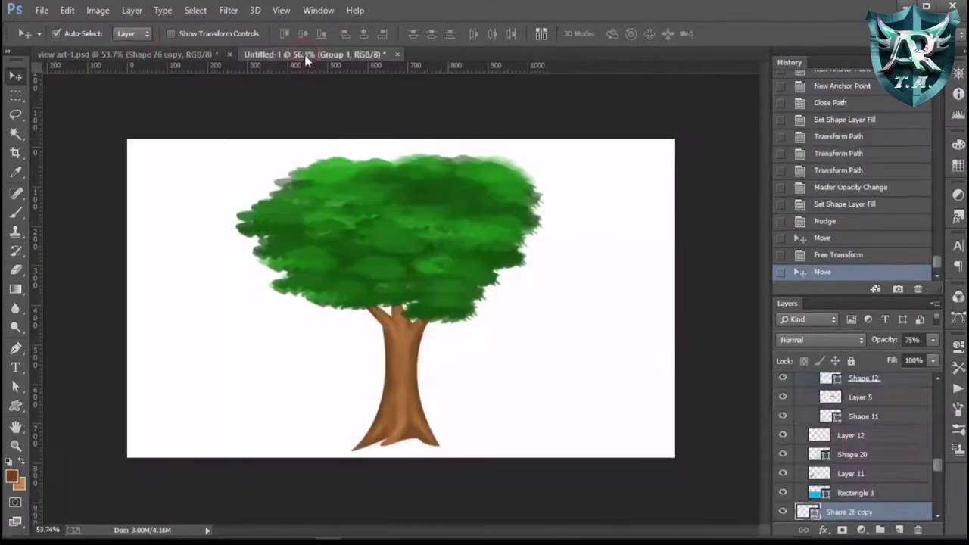
In art-1.psd, scale down the pasted tree group at the upper left
left_click(160, 55)
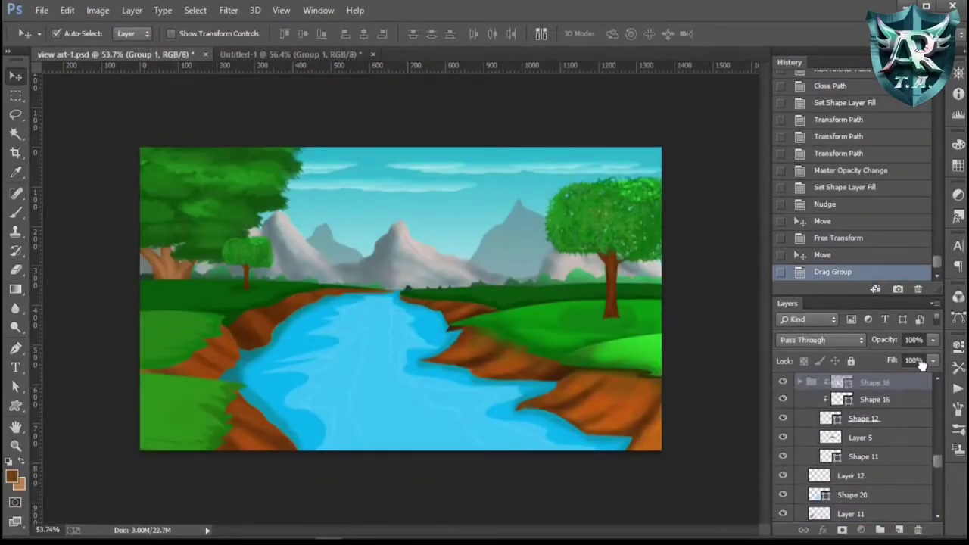
scroll(919, 384, "up", 3)
key("ctrl+t")
left_click_drag(333, 382, 281, 346)
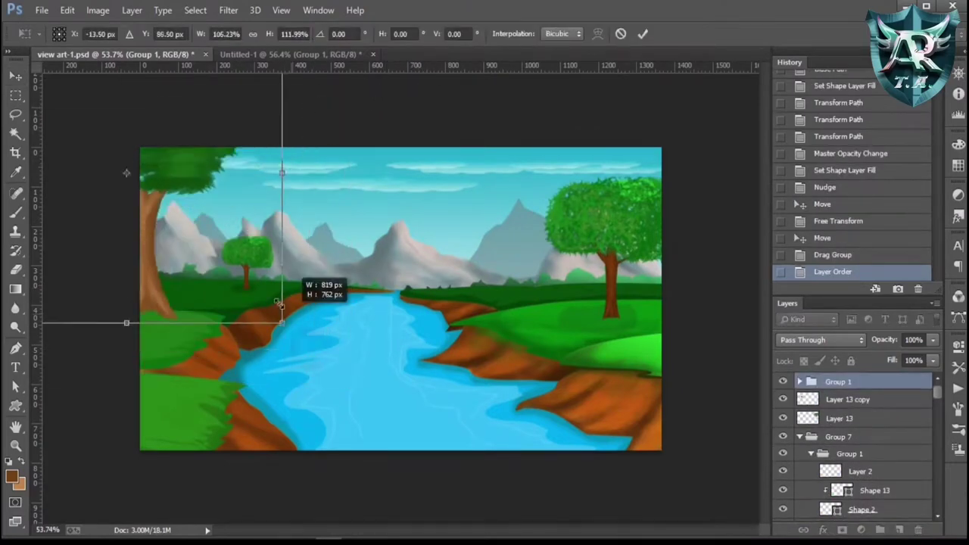
left_click_drag(282, 94, 265, 130)
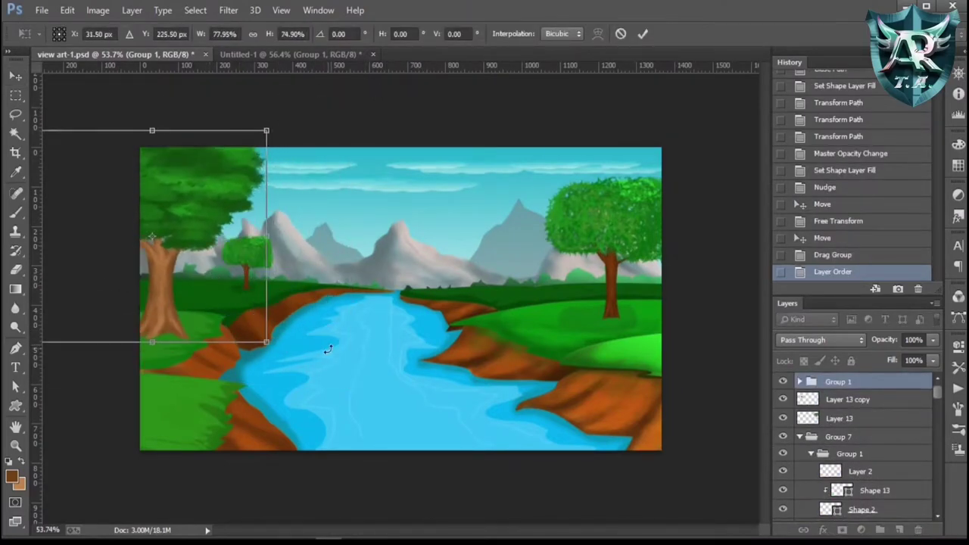
key("Return")
Duplicate the tree group and move the copy onto the far right bank
key("ctrl+j")
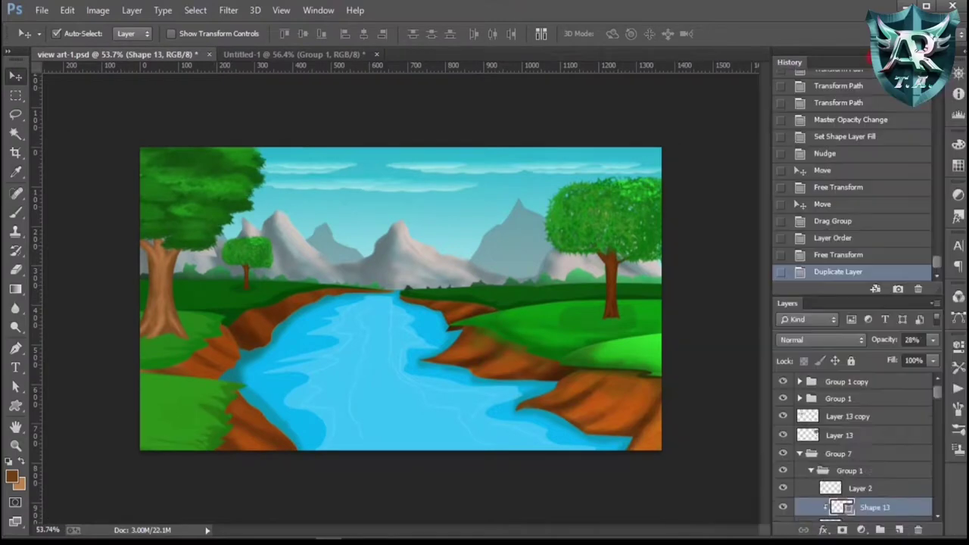
key("ctrl+z")
key("ctrl+t")
mouse_move(225, 291)
left_mouse_down()
mouse_move(514, 291)
mouse_move(525, 275)
left_mouse_up()
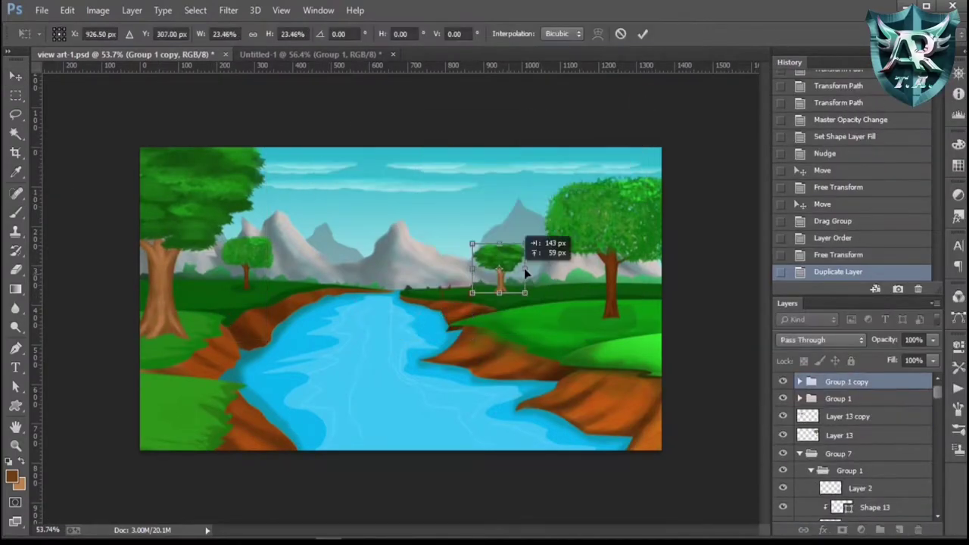
key("Return")
scroll(684, 353, "up", 2)
left_click(800, 381)
left_click(873, 421)
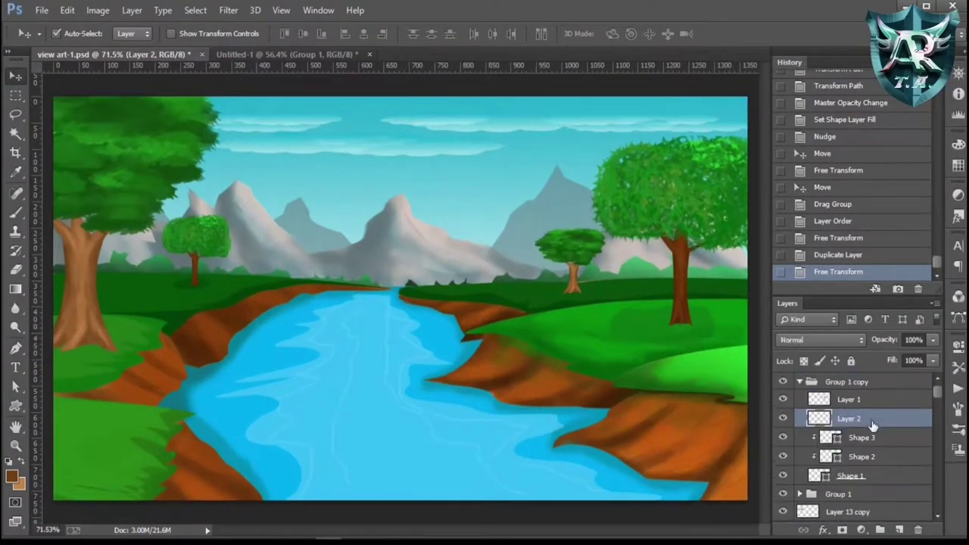
Draw a brown-filled pen shape beneath the small right-bank tree
left_click(800, 382)
scroll(401, 303, "down", 1)
key("p")
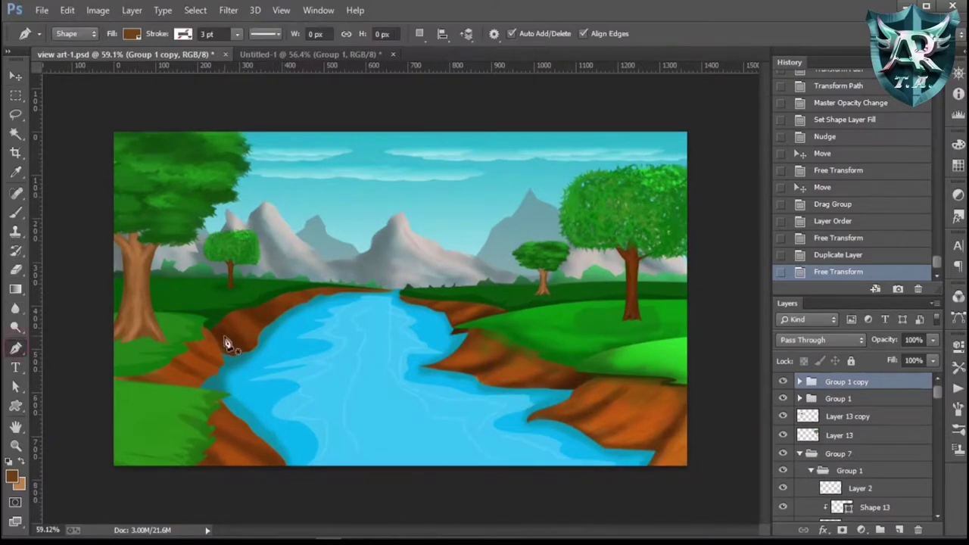
scroll(227, 335, "up", 2)
left_click(621, 286)
left_click(681, 280)
left_click(622, 288)
left_click(131, 33)
left_click(208, 46)
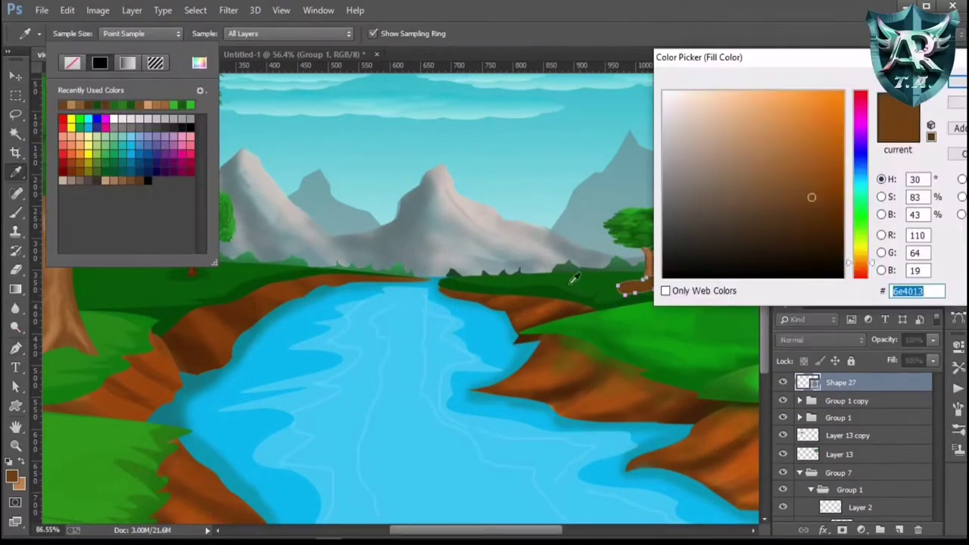
Send the brown shadow shape behind the tree in the layer order
key("Return")
key("v")
key("ctrl+bracketleft")
key("ctrl+t")
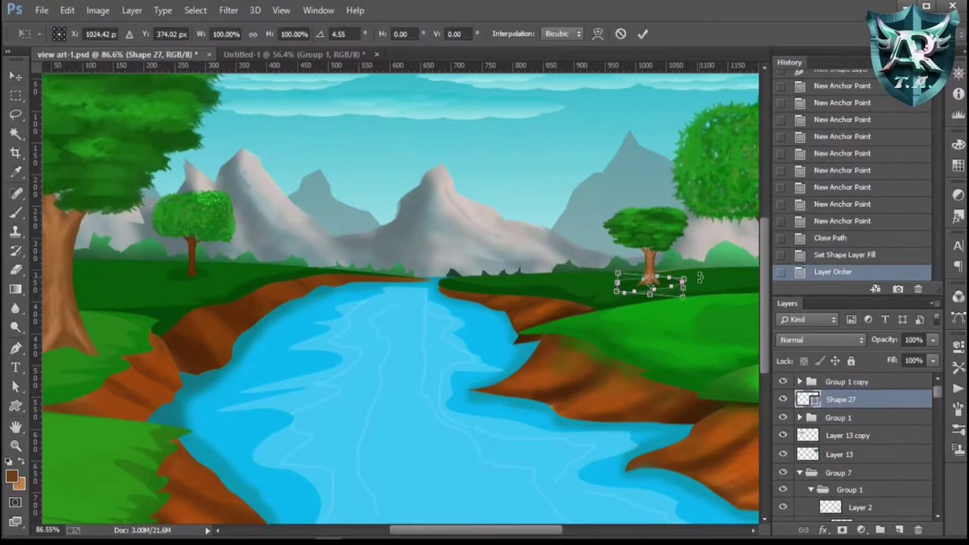
type("70")
key("Return")
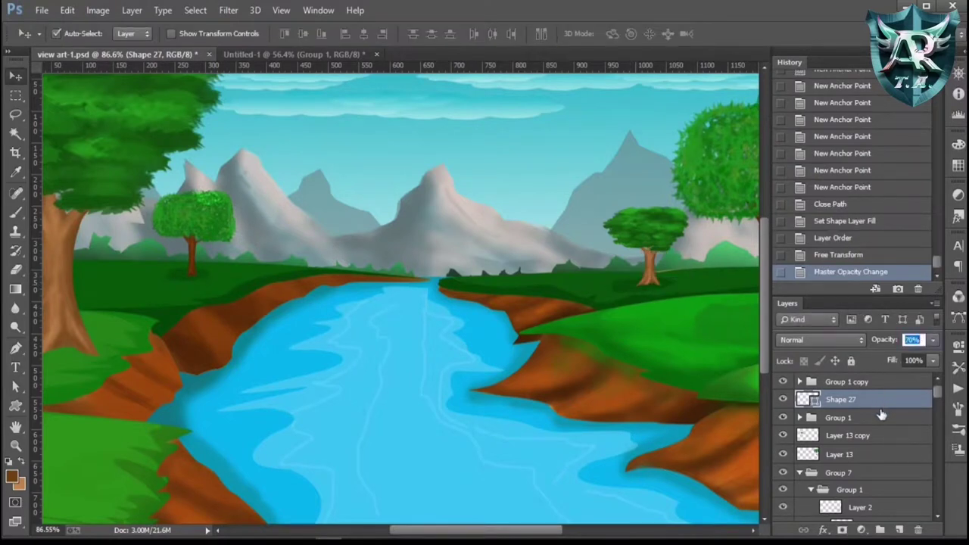
Duplicate the brown shadow, move it to the left tree's base, flip and resize it
key("ctrl+j")
key("ctrl+bracketleft")
left_click_drag(637, 277, 64, 342)
key("ctrl+t")
right_click(82, 101)
left_click(190, 317)
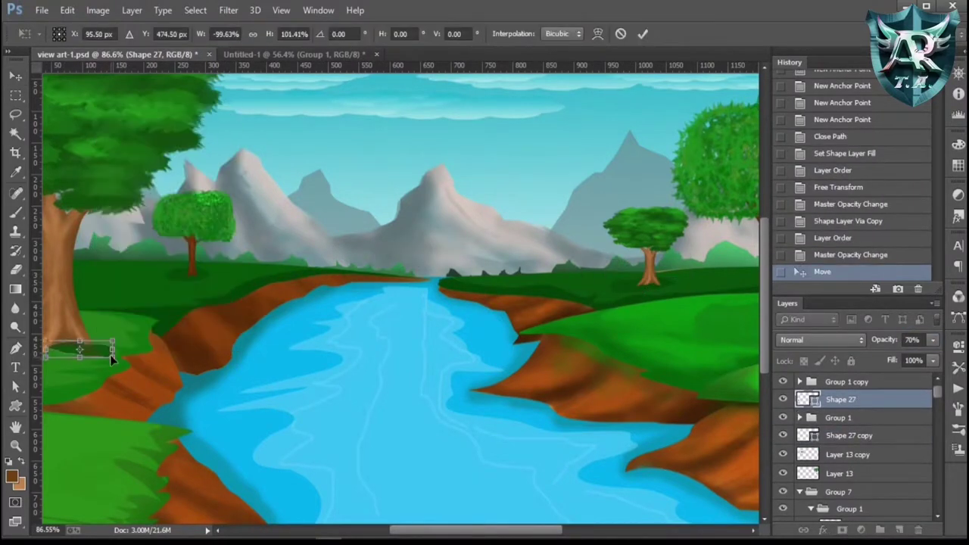
mouse_move(115, 359)
left_mouse_down()
mouse_move(98, 338)
mouse_move(108, 345)
left_mouse_up()
key("Return")
Move the mirrored shadow down a layer and set its opacity to 40%
key("ctrl+bracketleft")
key("4")
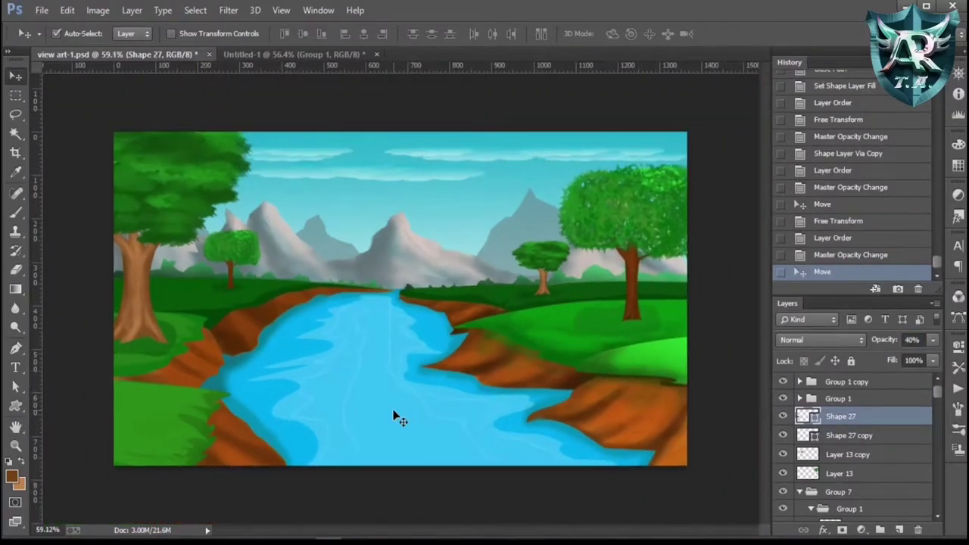
left_click_drag(564, 273, 398, 408)
left_click(897, 513)
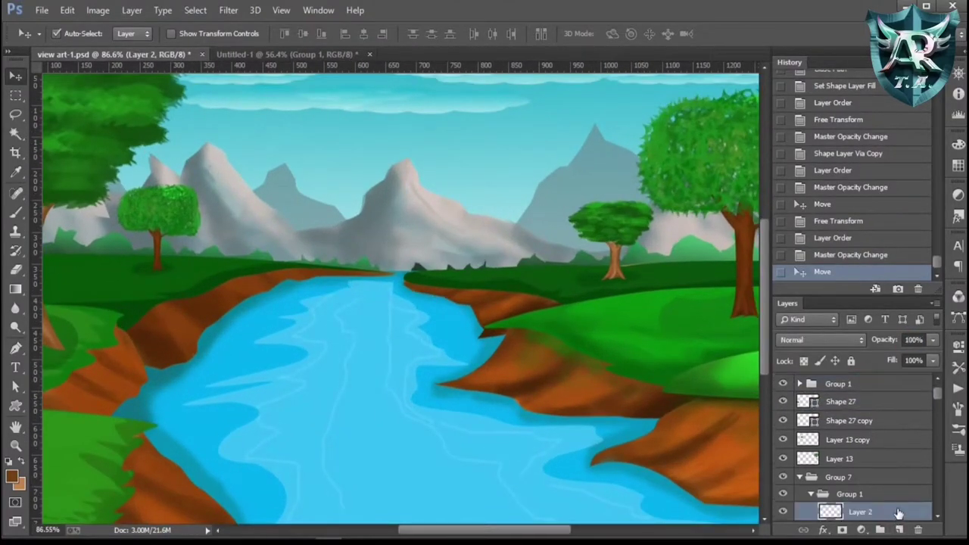
key("ctrl+z")
Draw a small tree silhouette custom shape on the horizon
left_click(870, 382)
key("u")
left_click(547, 33)
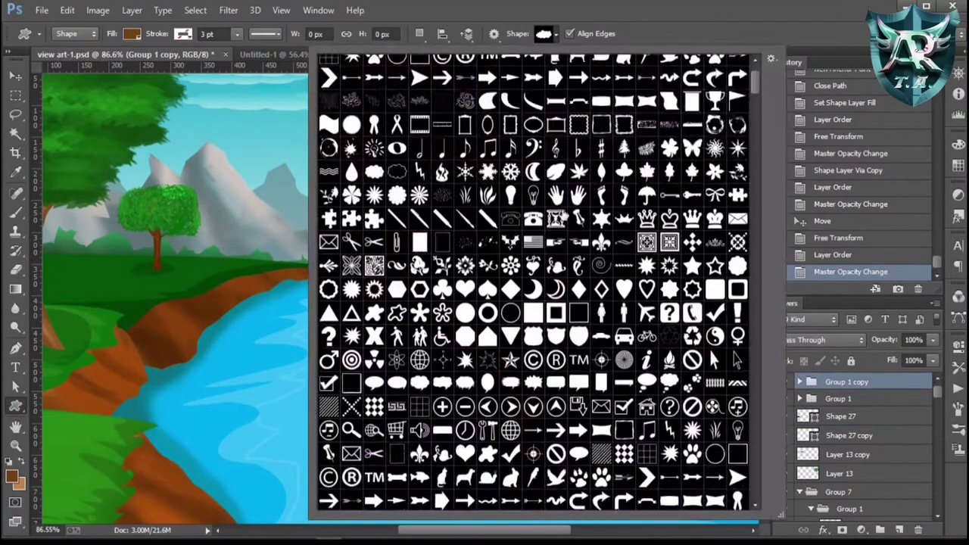
left_click_drag(755, 121, 755, 479)
left_click(731, 417)
key("Return")
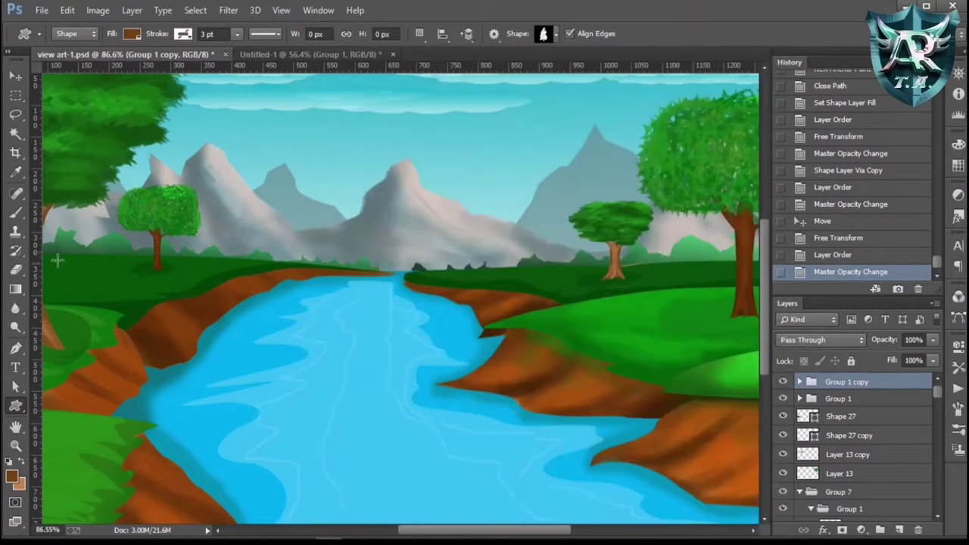
scroll(454, 303, "up", 3)
left_click_drag(76, 244, 89, 268)
Give the tree shape a dark-to-bright green gradient fill
left_click(132, 33)
left_click(155, 62)
double_click(62, 210)
left_click(898, 99)
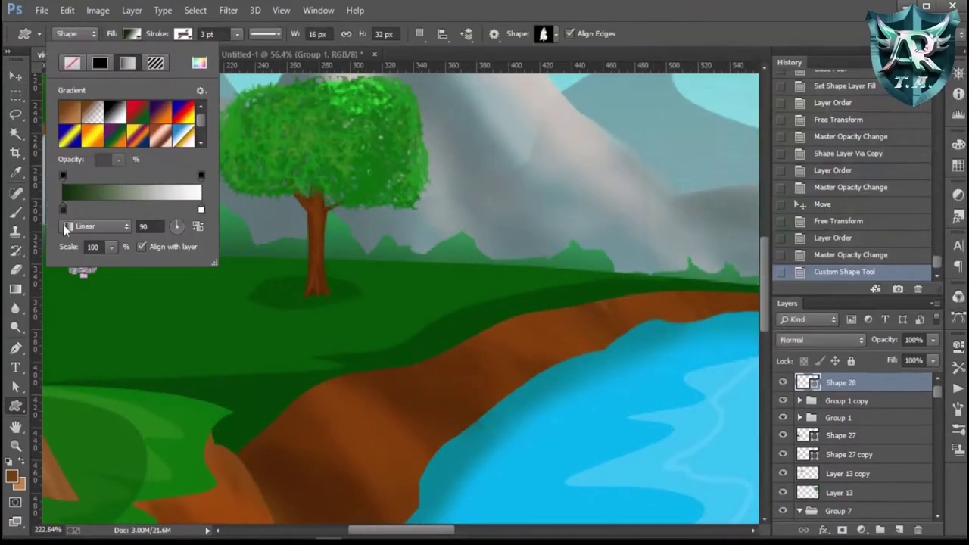
double_click(201, 209)
left_click(898, 98)
Position the small green tree along the horizon beside the big left tree
key("Return")
key("v")
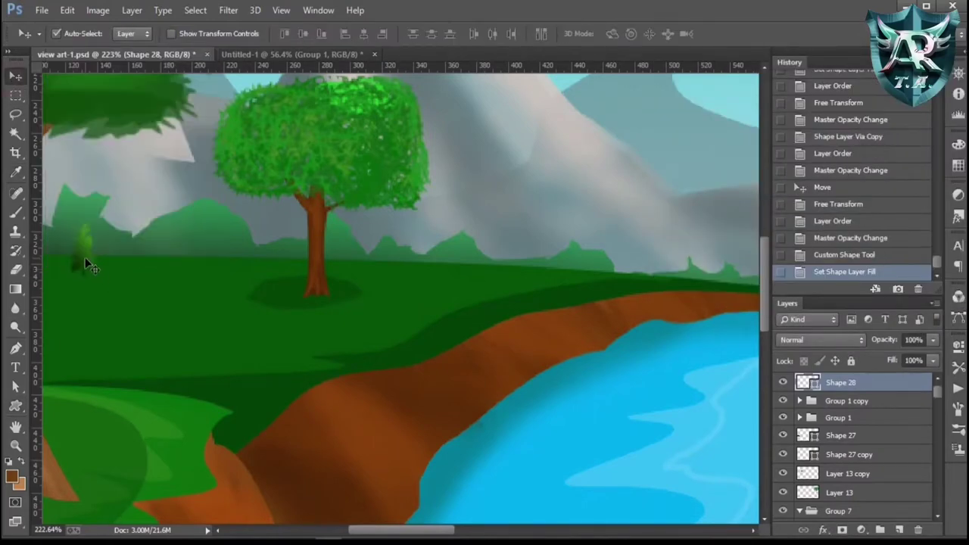
scroll(82, 245, "down", 2)
scroll(96, 277, "up", 3)
left_click_drag(277, 239, 363, 208)
Alt-drag copies of the small tree into a row and adjust their size and stacking
scroll(285, 228, "up", 3)
left_click_drag(364, 208, 406, 195)
scroll(406, 195, "down", 4)
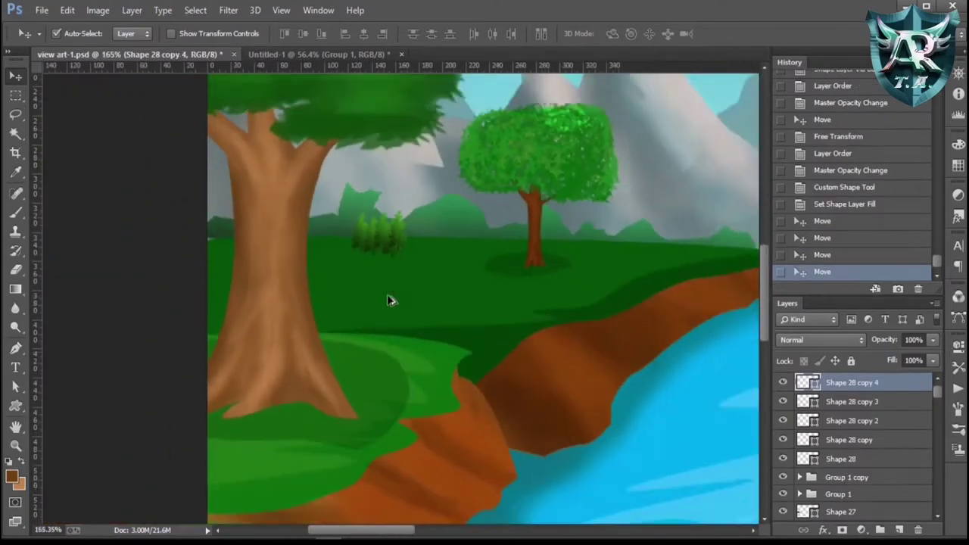
mouse_move(392, 227)
left_mouse_down()
mouse_move(424, 201)
mouse_move(367, 209)
mouse_move(338, 233)
mouse_move(353, 224)
mouse_move(401, 235)
mouse_move(381, 218)
mouse_move(339, 234)
left_mouse_up()
key("ctrl+t")
key("Return")
key("ctrl+shift+bracketright")
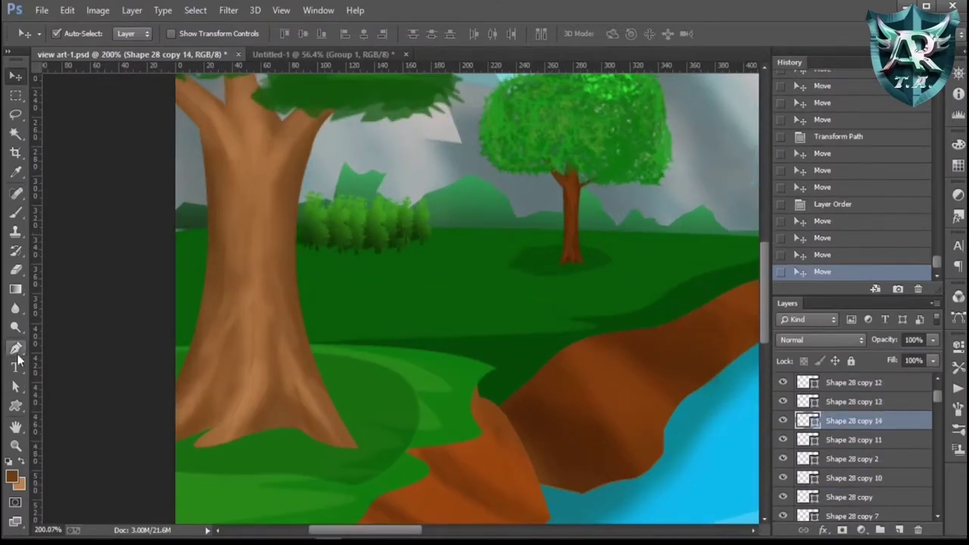
Pen-draw a thin dark green shadow strip under the small tree row
key("p")
scroll(454, 228, "up", 2)
left_click(456, 225)
left_click(274, 225)
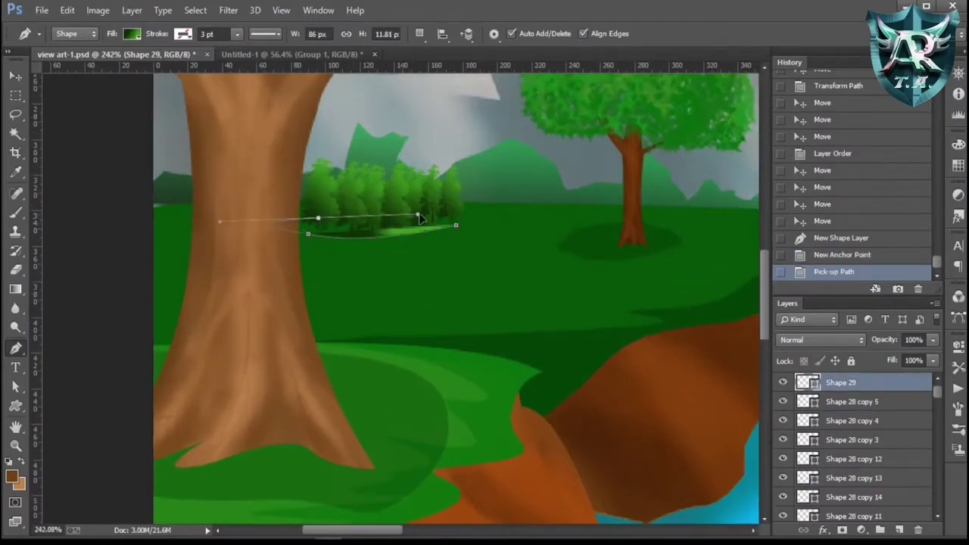
left_click(464, 215)
left_click(455, 225)
left_click(131, 33)
left_click(200, 62)
left_click(955, 82)
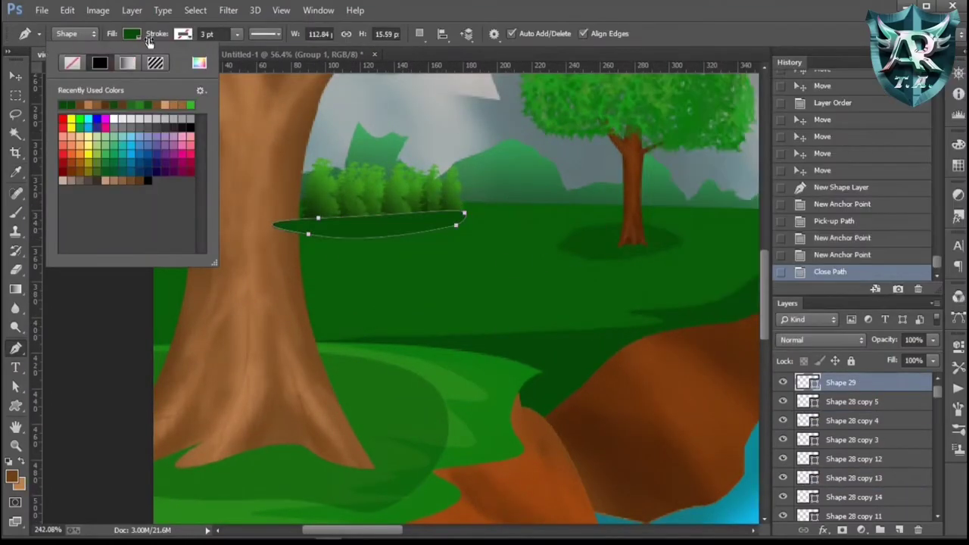
Group the small tree layers as Group 9 and place the shadow strip below them
left_click(869, 421, "shift")
key("ctrl+g")
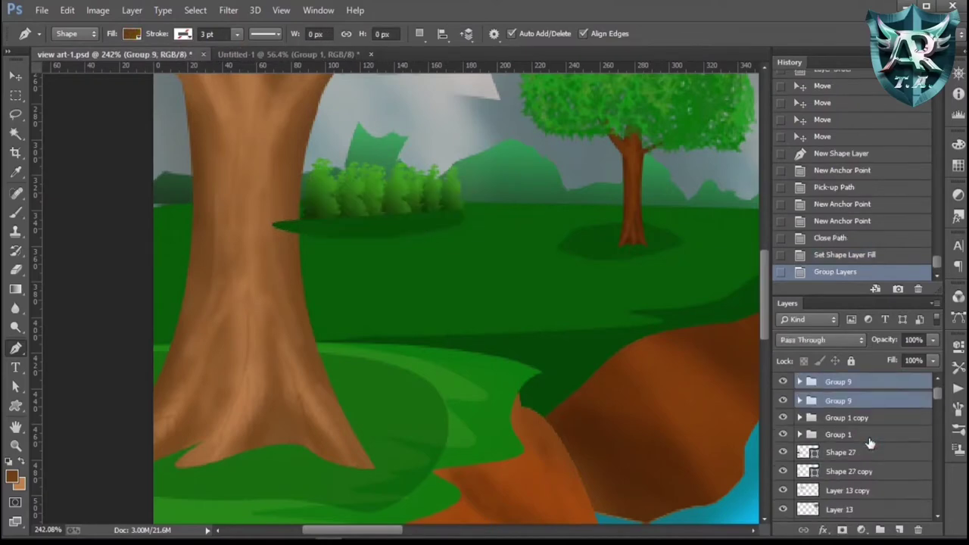
mouse_move(896, 442)
left_mouse_down()
mouse_move(890, 429)
mouse_move(899, 443)
left_mouse_up()
key("v")
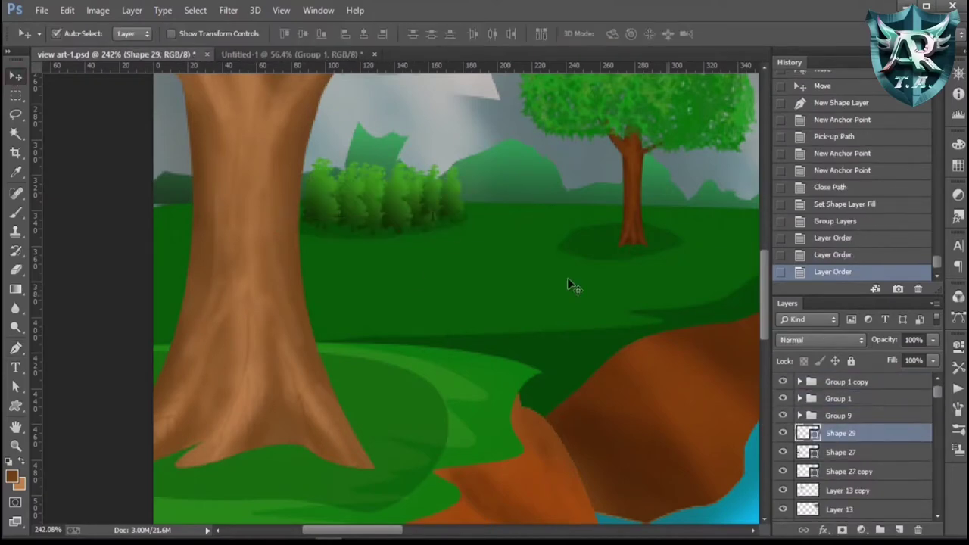
left_click_drag(443, 233, 445, 232)
key("9")
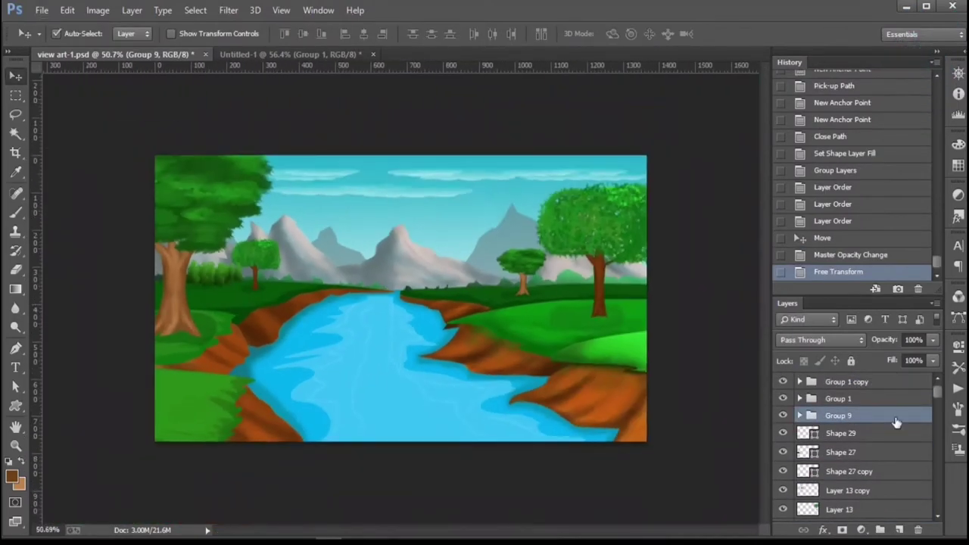
Copy Group 9, move it beside the large right tree, and layer it behind that tree
key("ctrl+z")
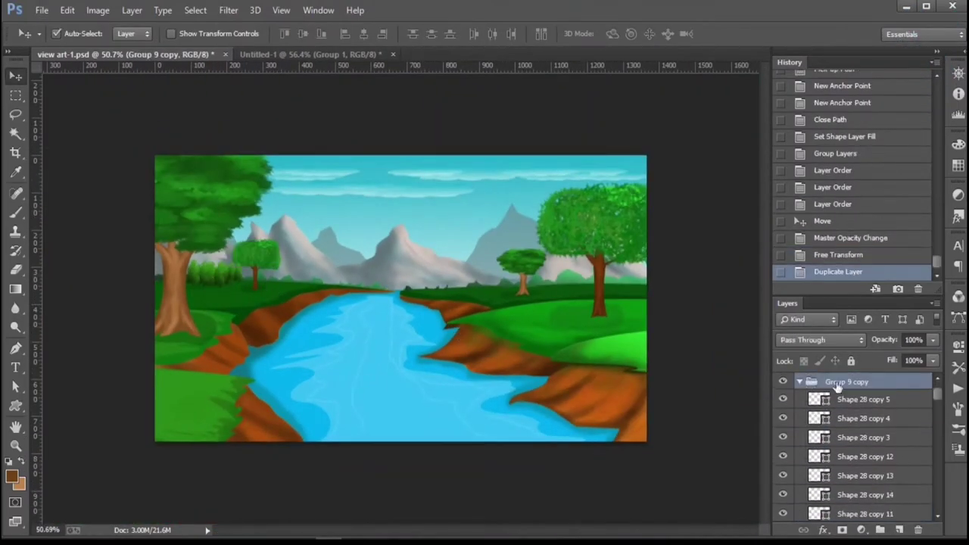
key("ctrl+t")
left_click_drag(378, 292, 621, 287)
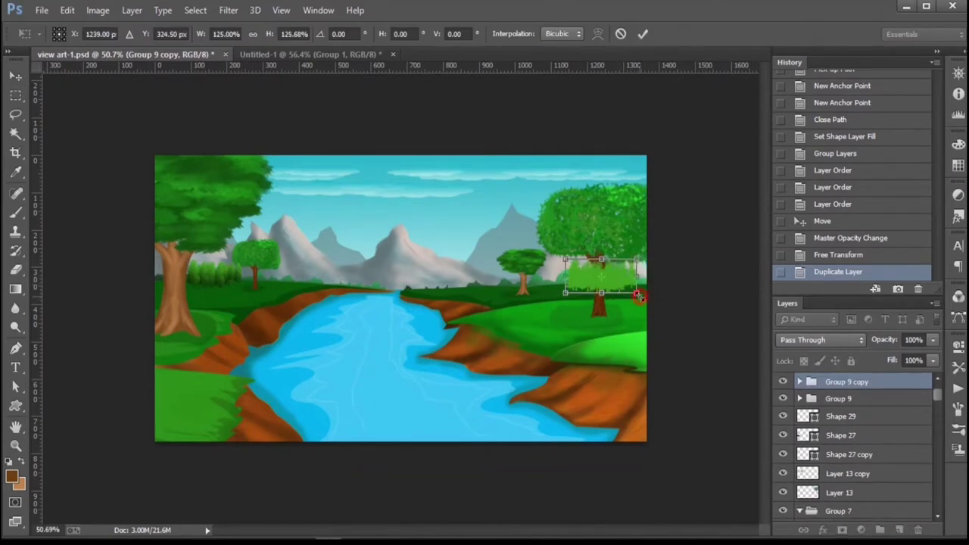
key("Return")
mouse_move(870, 381)
left_mouse_down()
mouse_move(917, 428)
mouse_move(901, 444)
left_mouse_up()
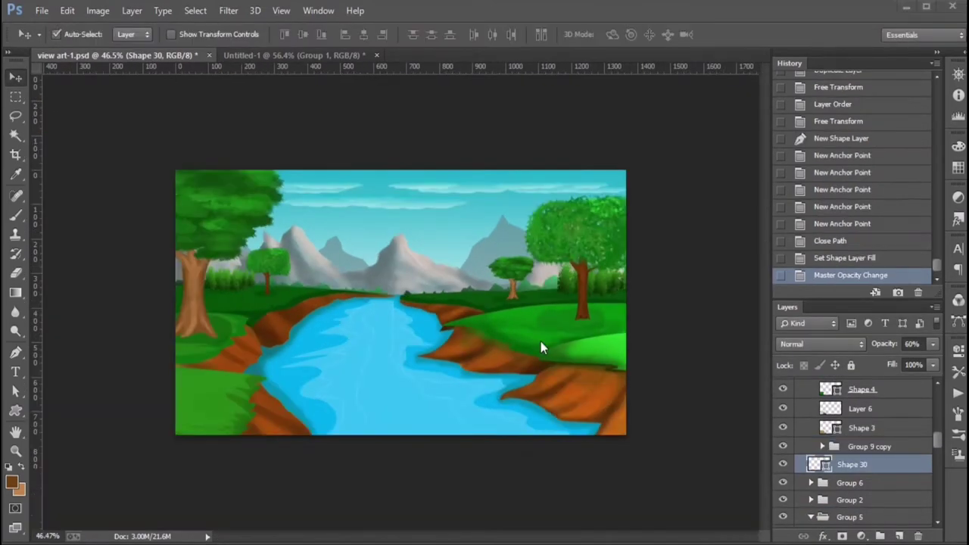
scroll(540, 346, "up", 2)
scroll(541, 347, "up", 1)
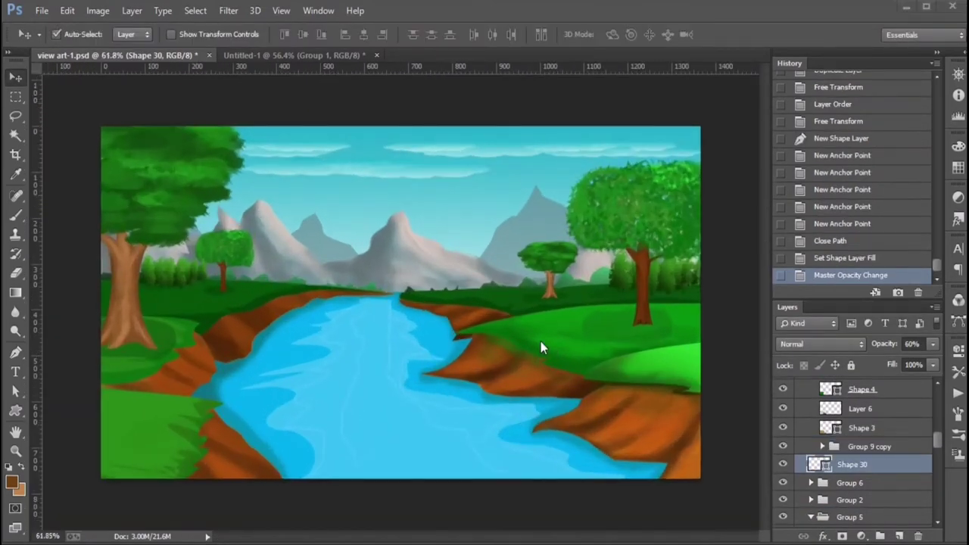